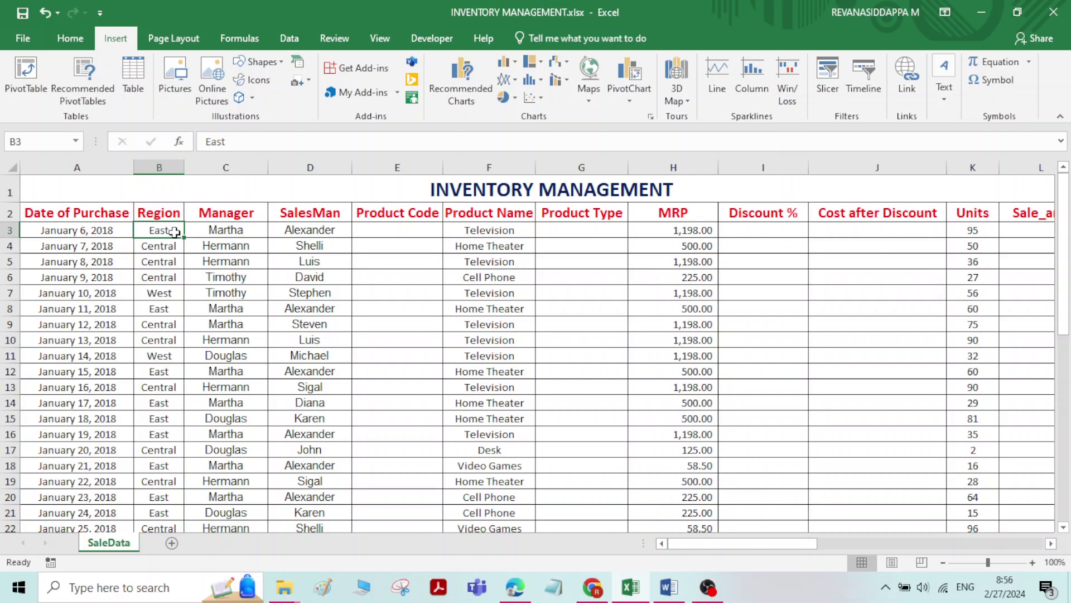
- Examine the SaleData columns from Region through Sale_amt to see what each one holds
left_click(164, 244)
left_click(170, 289)
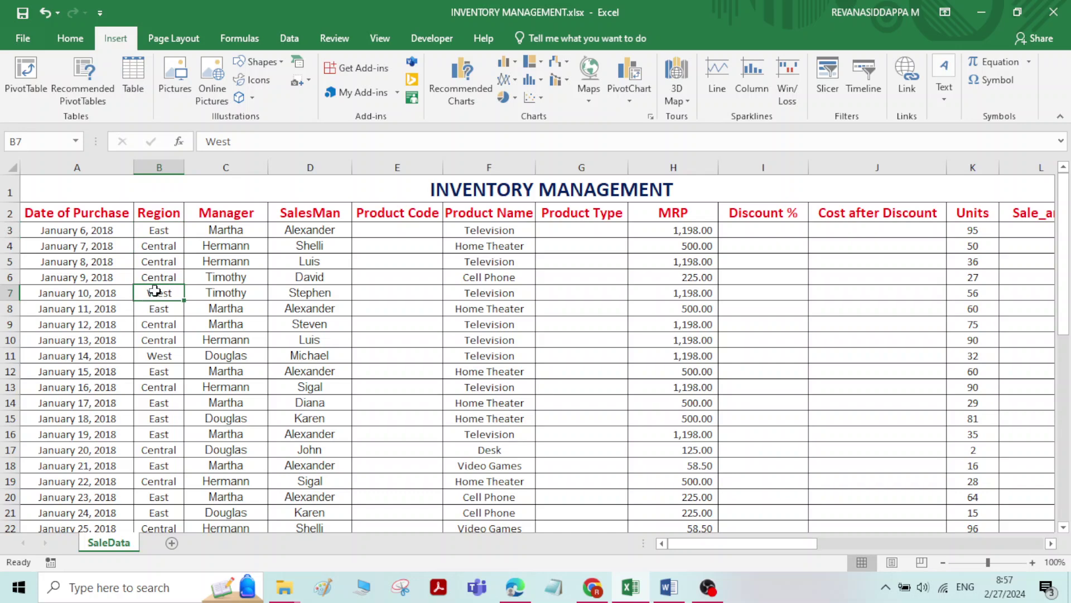
left_click(234, 259)
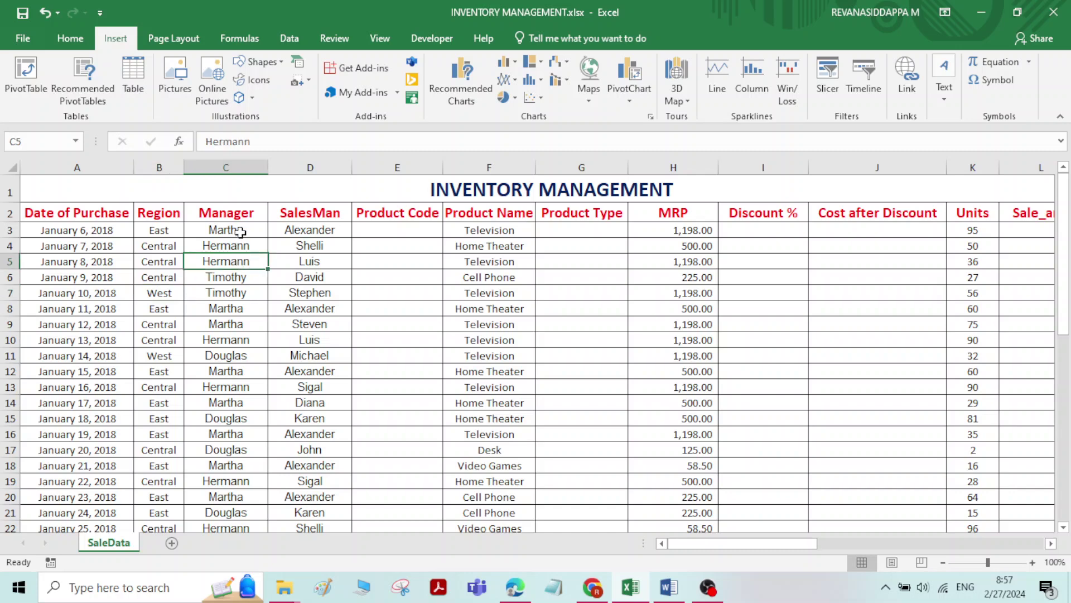
left_click(240, 232)
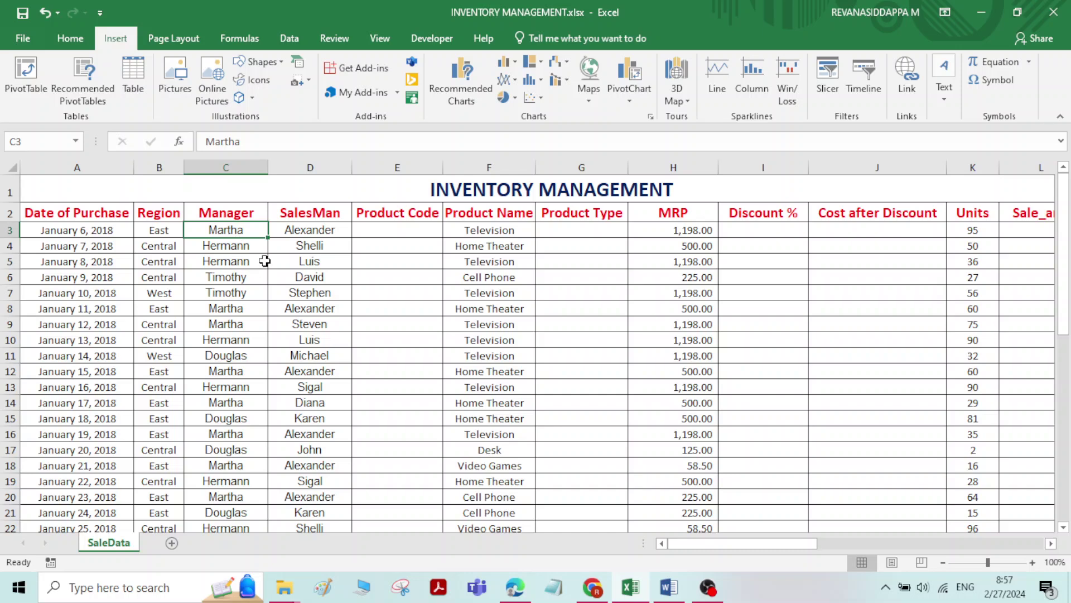
left_click(316, 233)
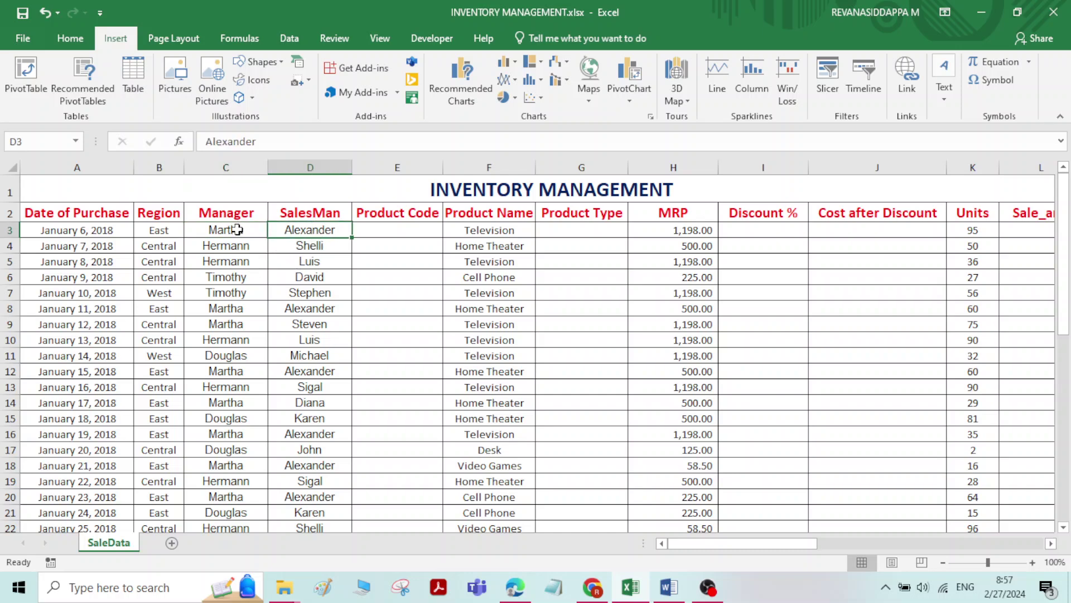
left_click(396, 230)
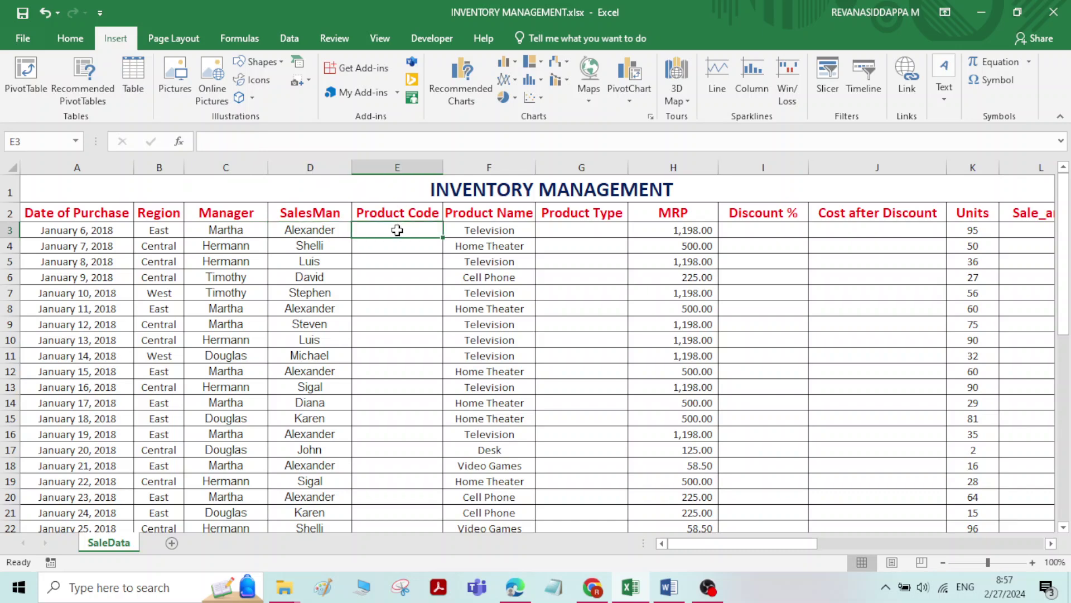
left_click(494, 241)
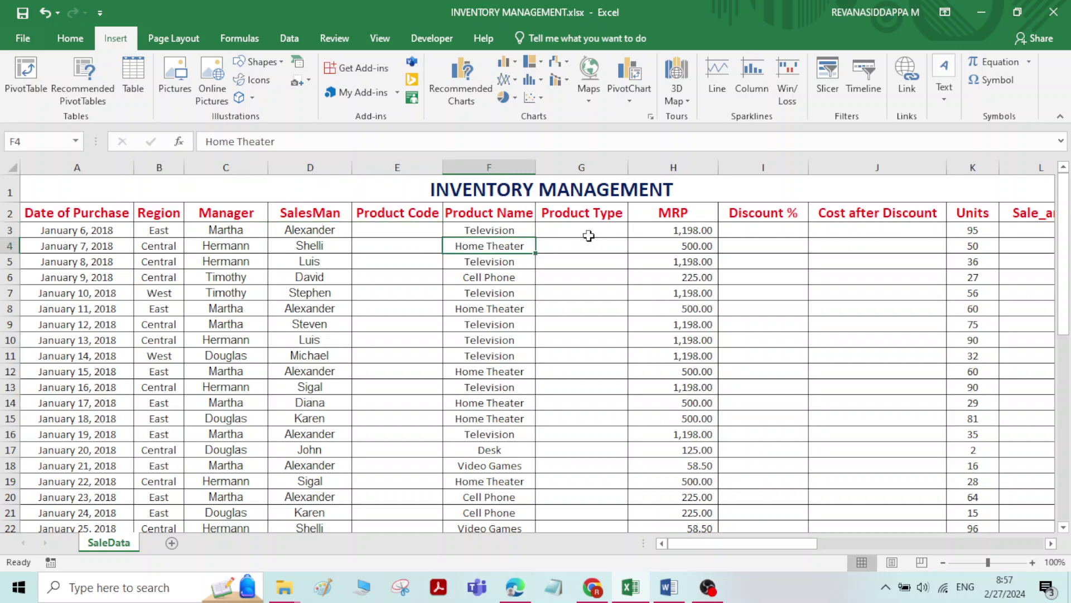
left_click(588, 233)
left_click(690, 243)
left_click(779, 241)
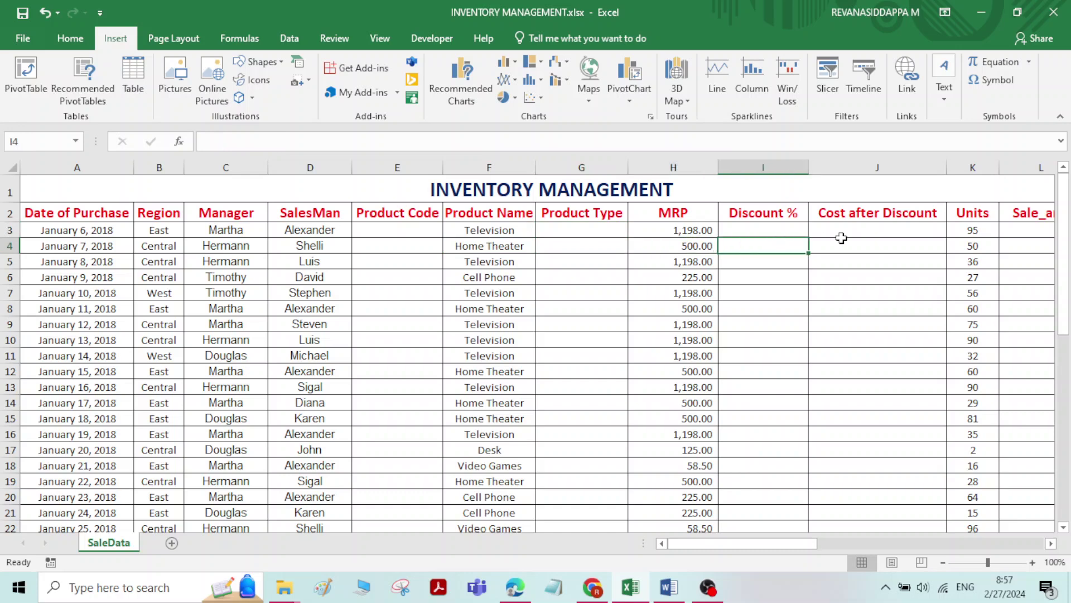
left_click(864, 239)
mouse_move(802, 544)
left_mouse_down()
mouse_move(831, 544)
mouse_move(812, 540)
left_mouse_up()
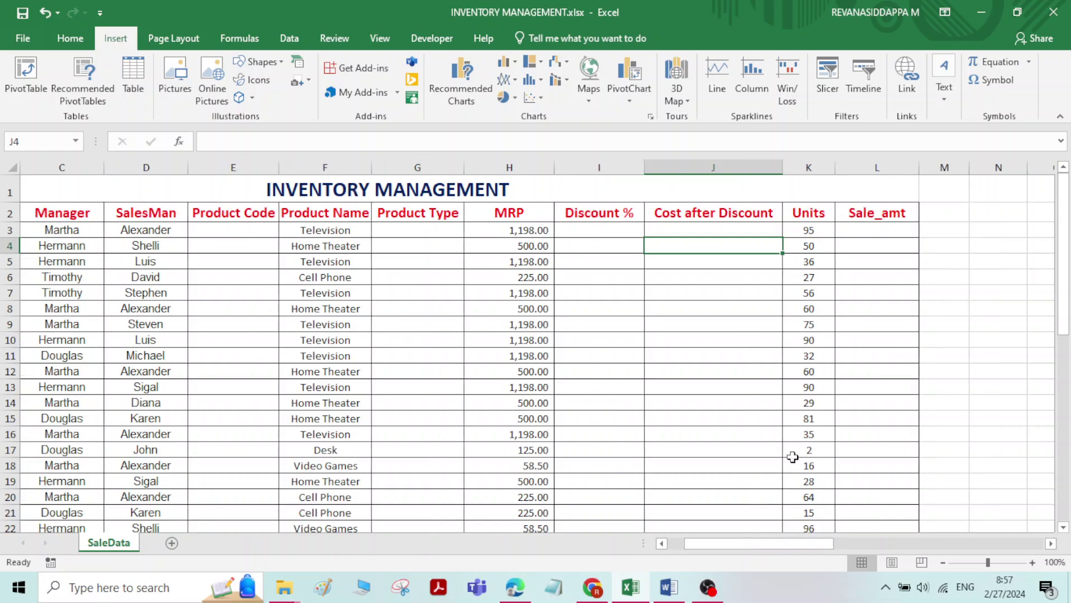
left_click(891, 227)
left_click_drag(739, 544, 720, 544)
- Review the unfilled Product Code, Product Type, Discount %, Cost after Discount and Sale_amt columns, and compare Product Code with the product names
left_click(382, 247)
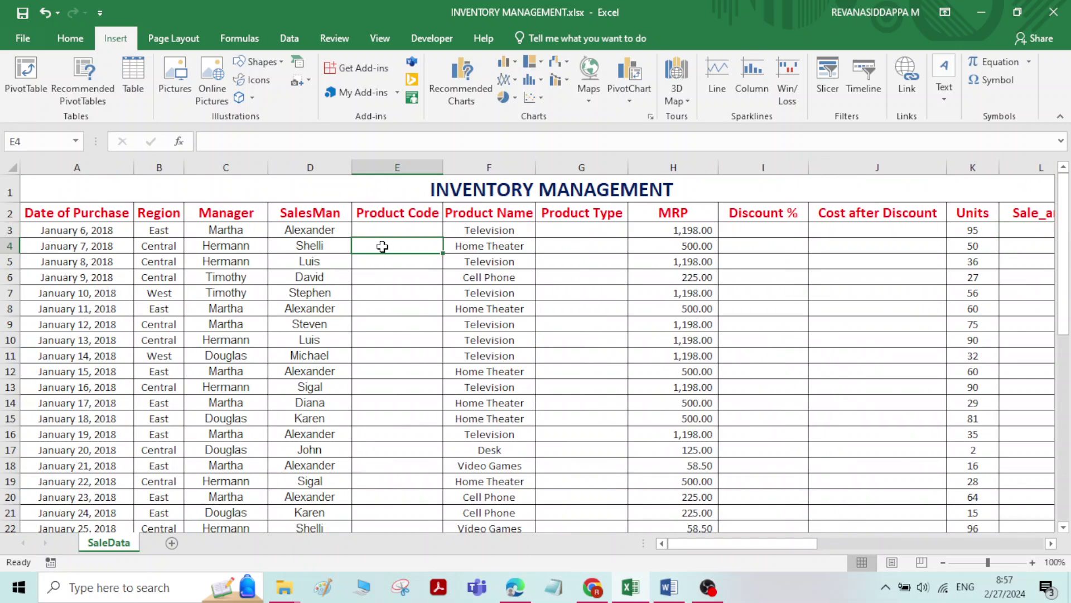
left_click(395, 232)
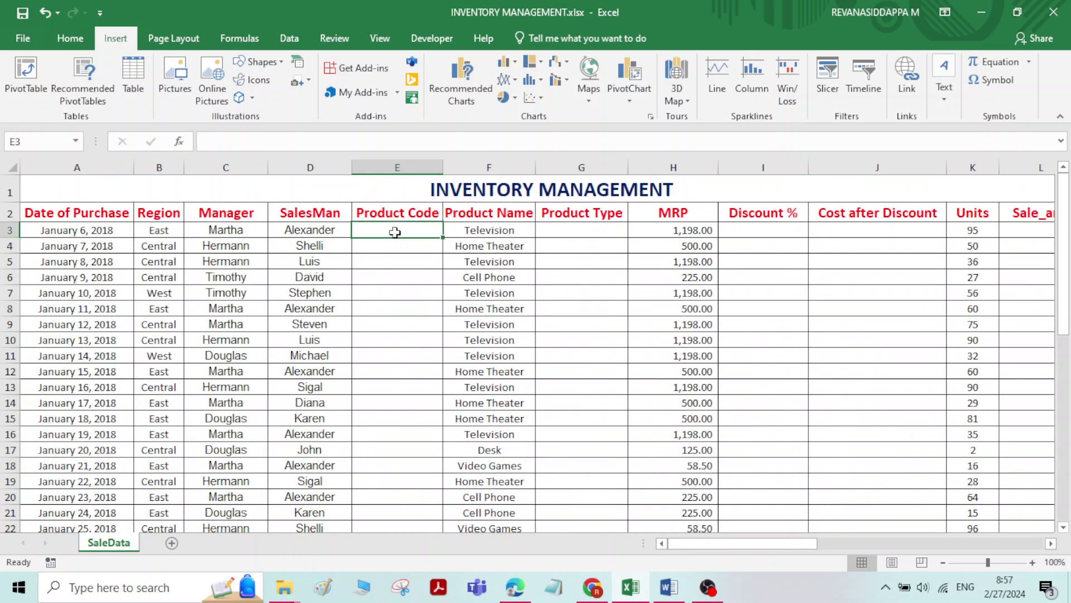
left_click(587, 232)
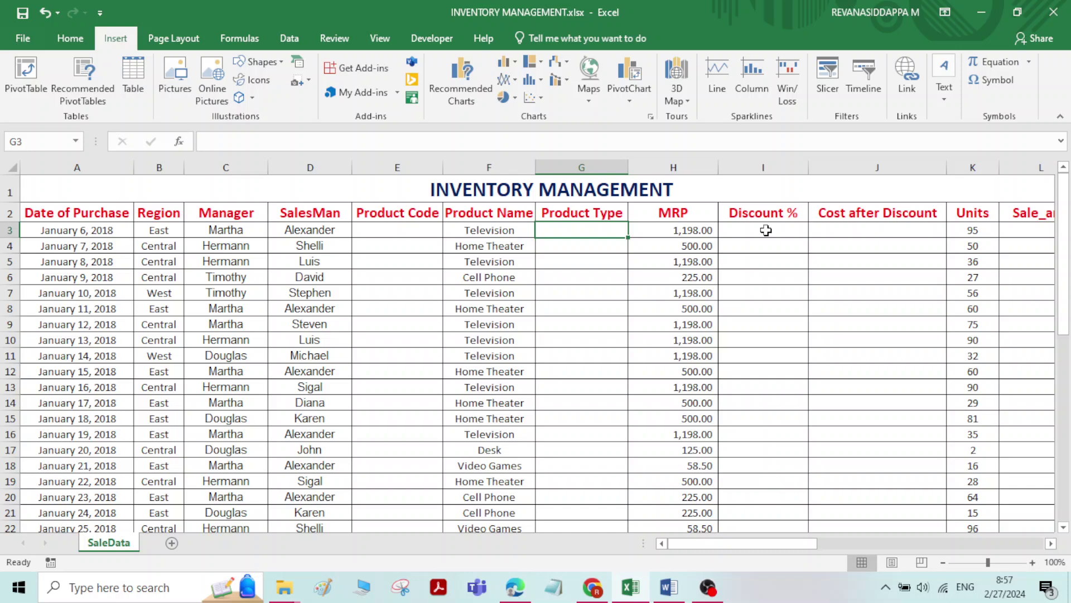
left_click(766, 230)
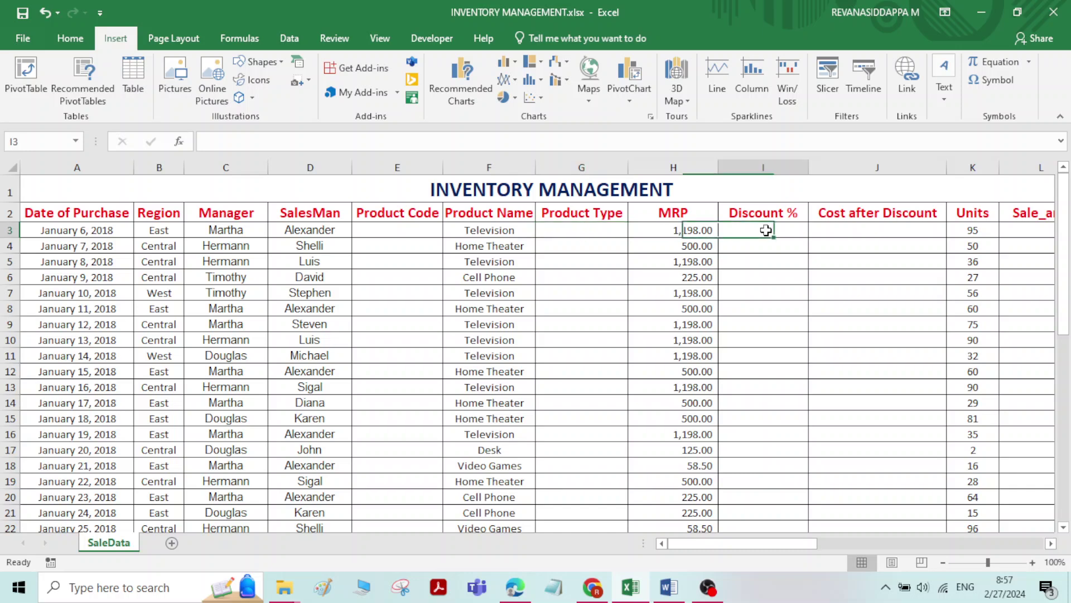
left_click(855, 234)
left_click_drag(788, 546, 762, 550)
left_click(884, 231)
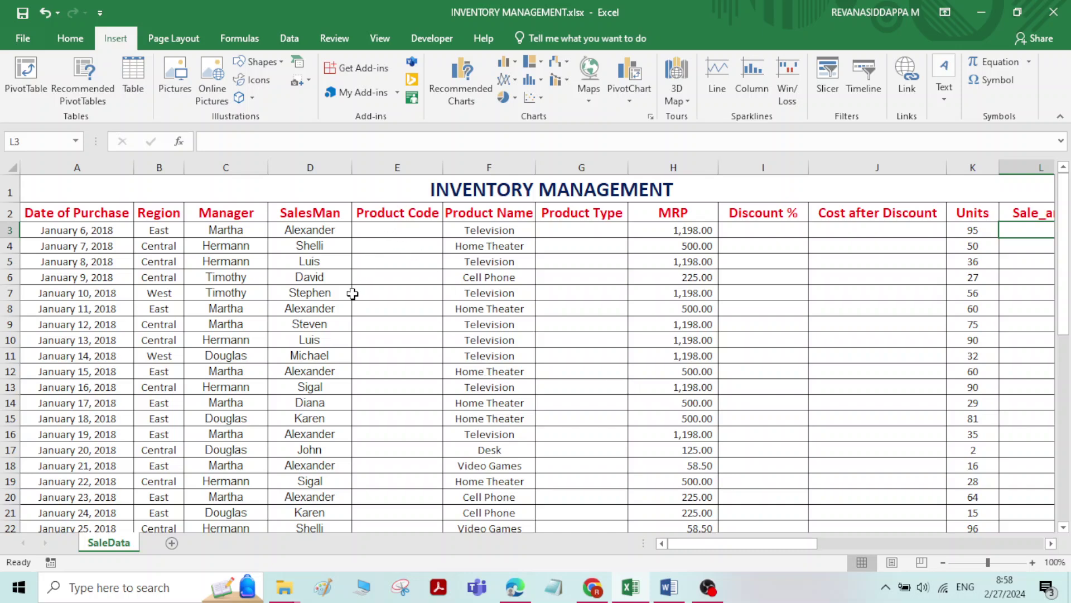
left_click(400, 230)
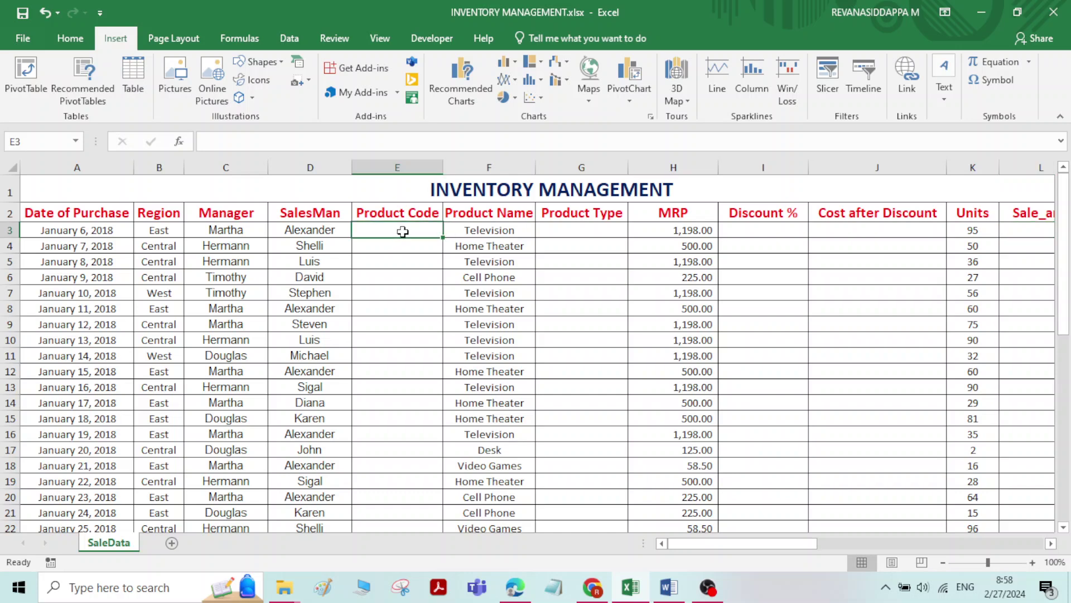
left_click(480, 231)
left_click(413, 231)
left_click(491, 279)
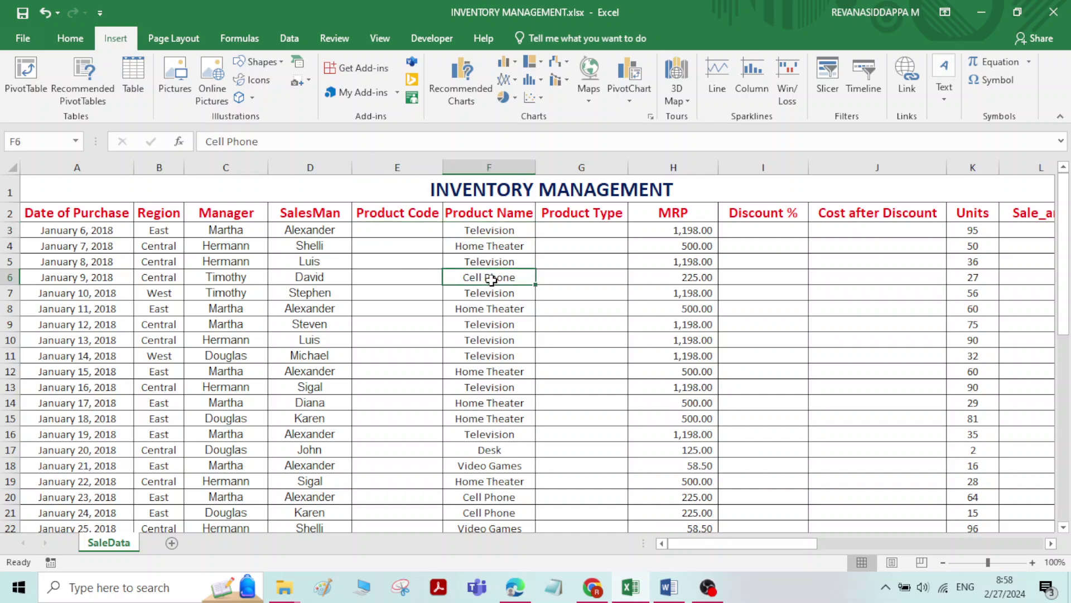
- Sort the inventory table by Product Name on cell values in A to Z order
left_click(405, 231)
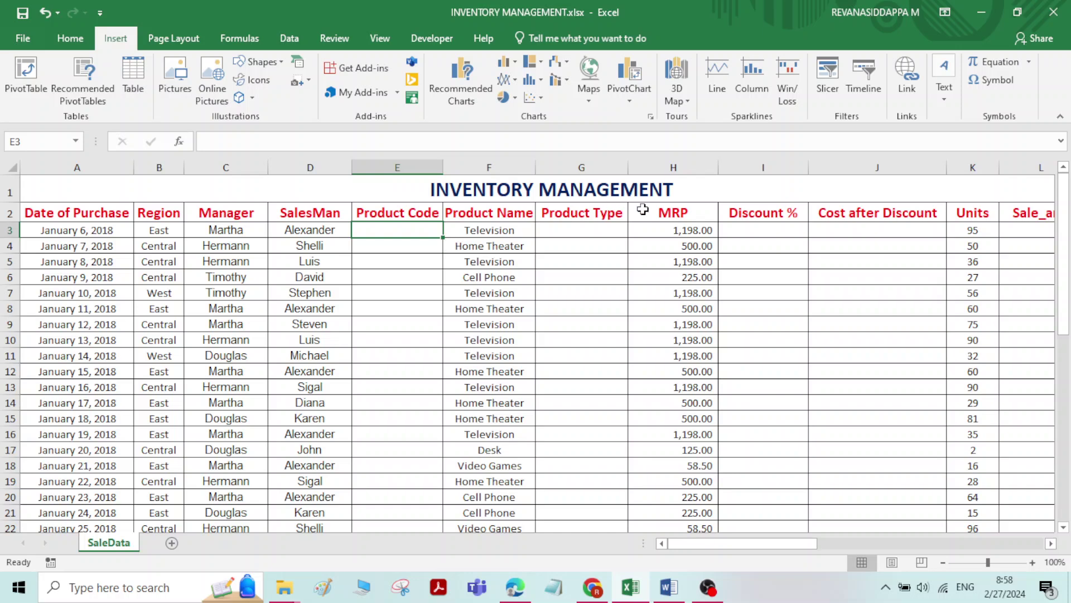
left_click(66, 37)
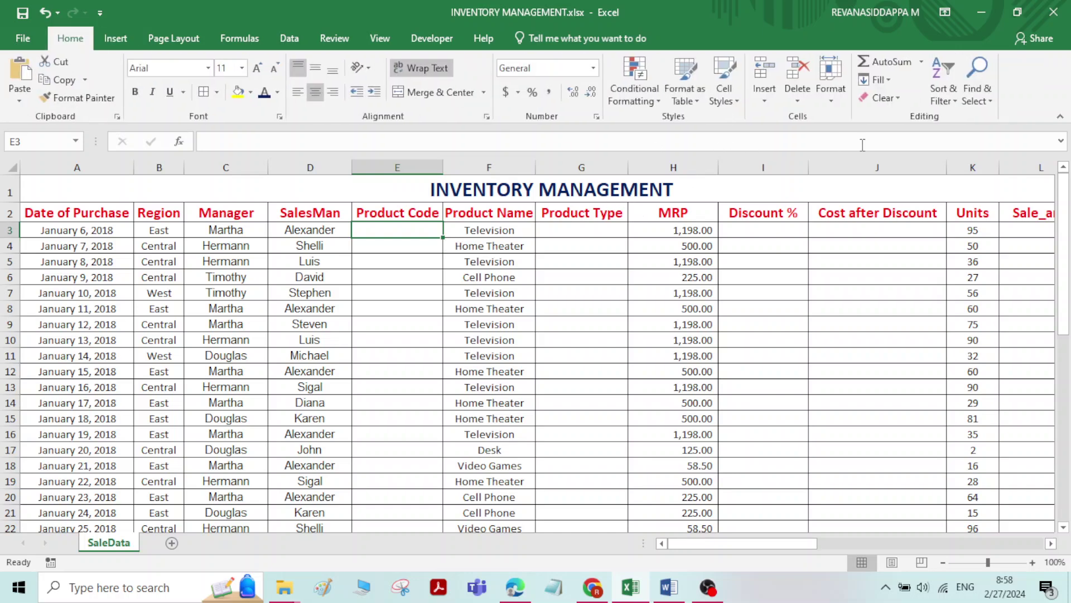
left_click(943, 84)
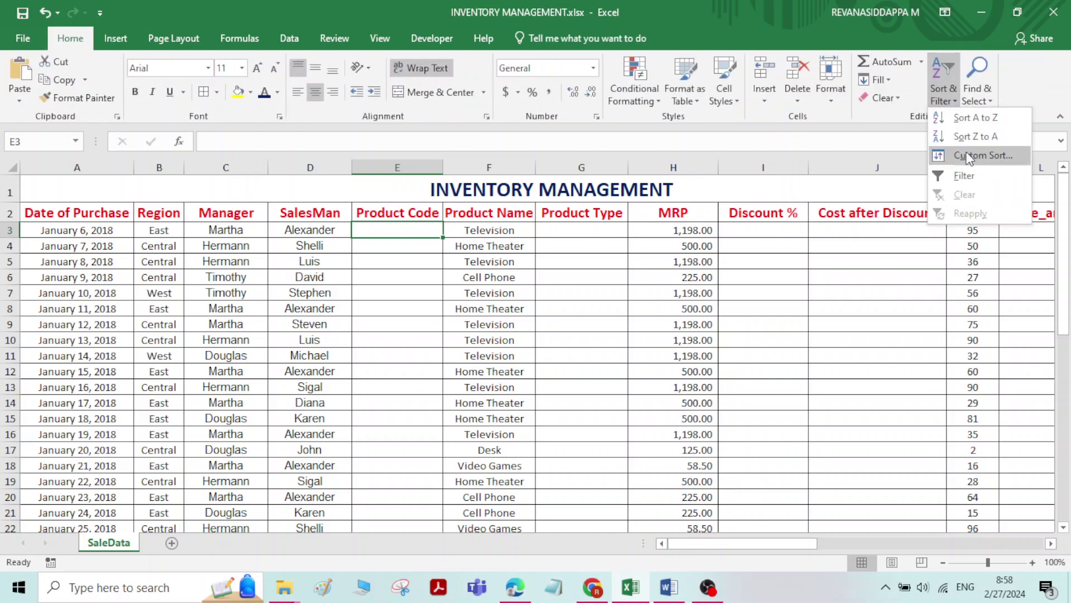
left_click(971, 154)
left_click(587, 204)
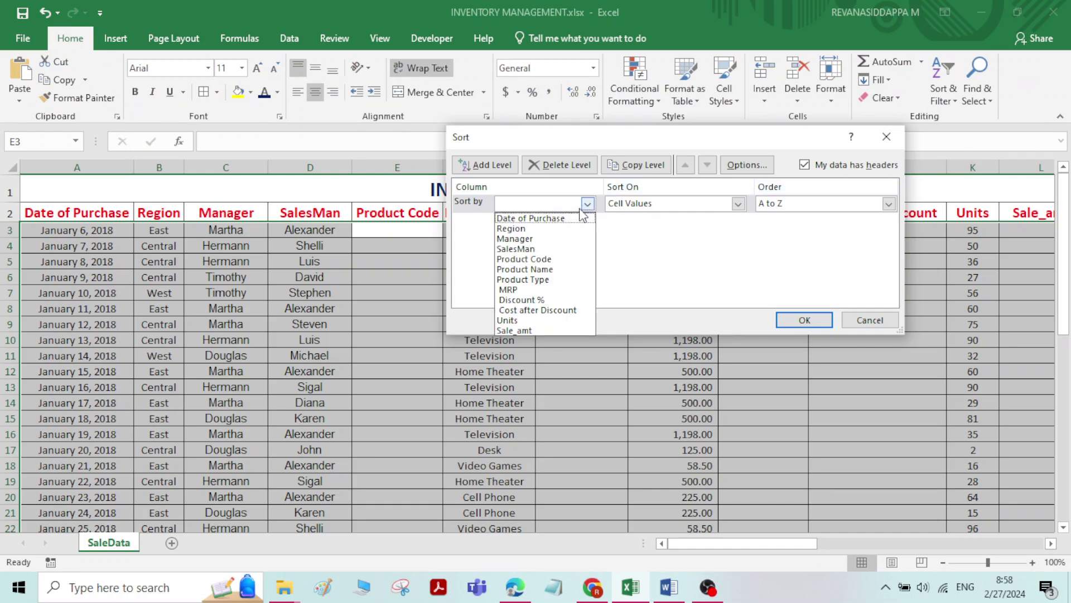
left_click(536, 269)
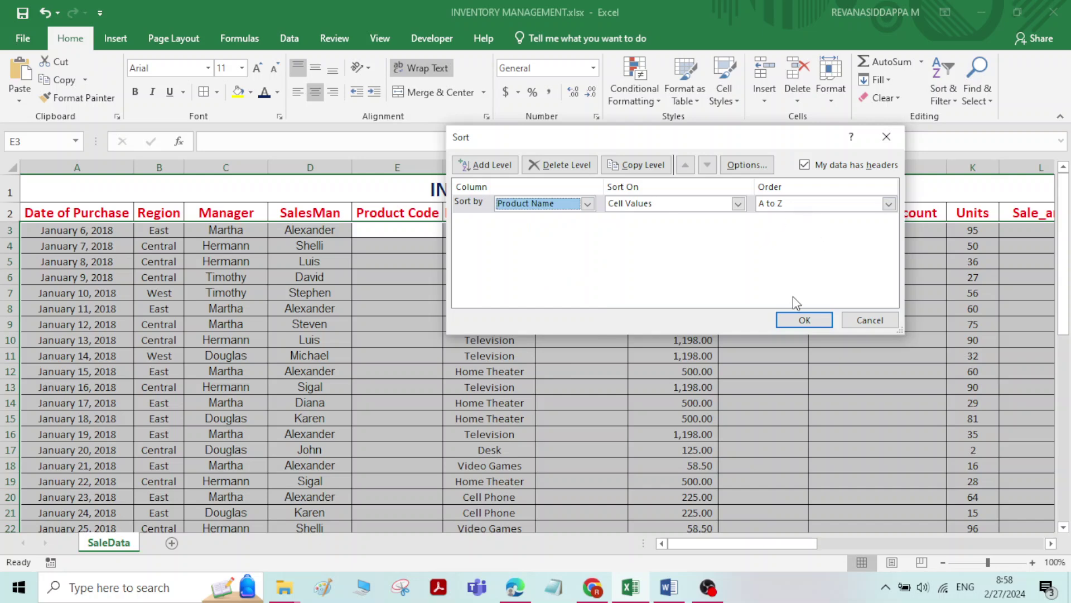
left_click(805, 320)
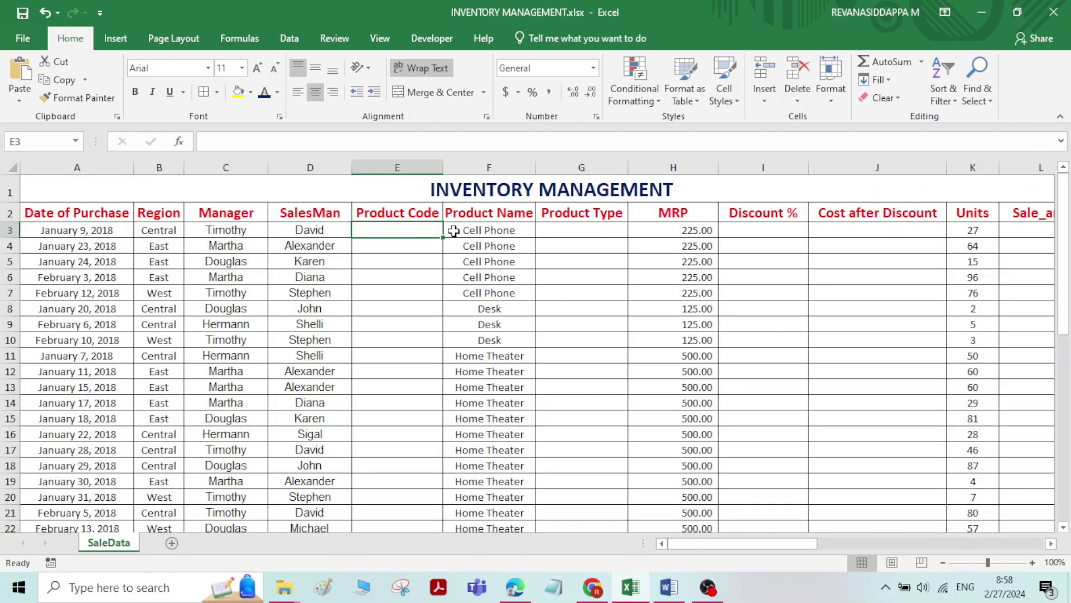
- Enter product code 101 in E3 and fill it down through E7 for all Cell Phone rows
type("101")
key("ctrl+Return")
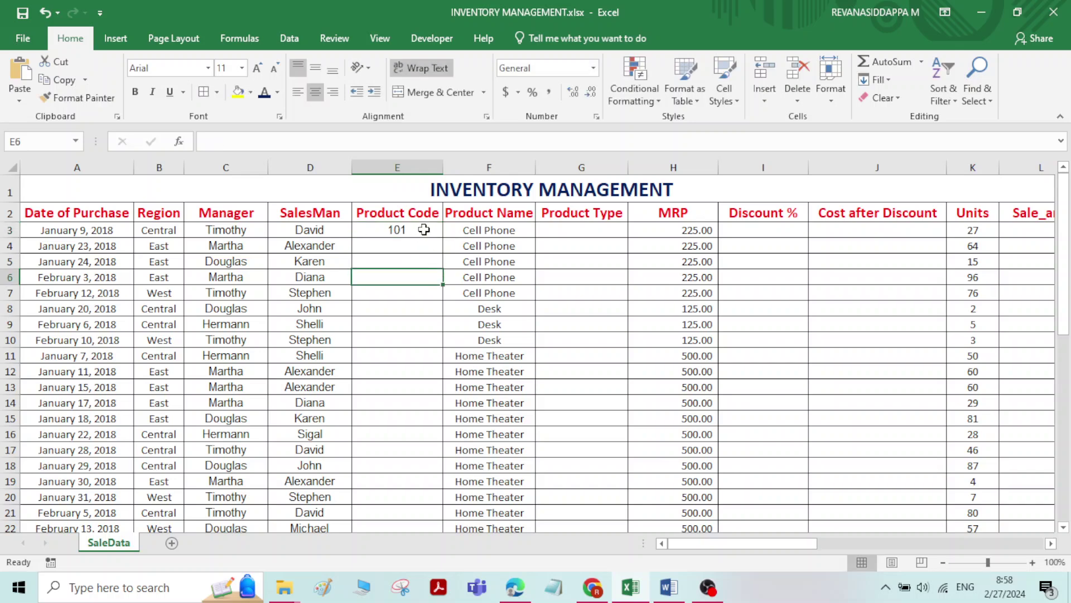
left_click_drag(443, 240, 444, 297)
- Enter product code 102 in E8 and fill it down through E10 for the Desk rows
left_click(414, 315)
type("102")
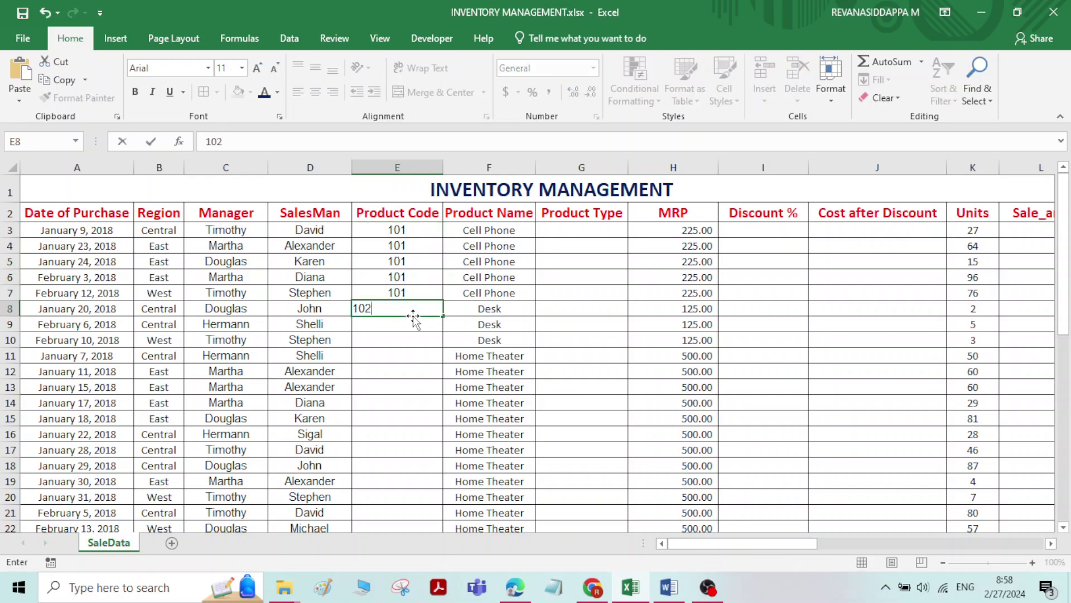
left_click(416, 351)
left_click(438, 310)
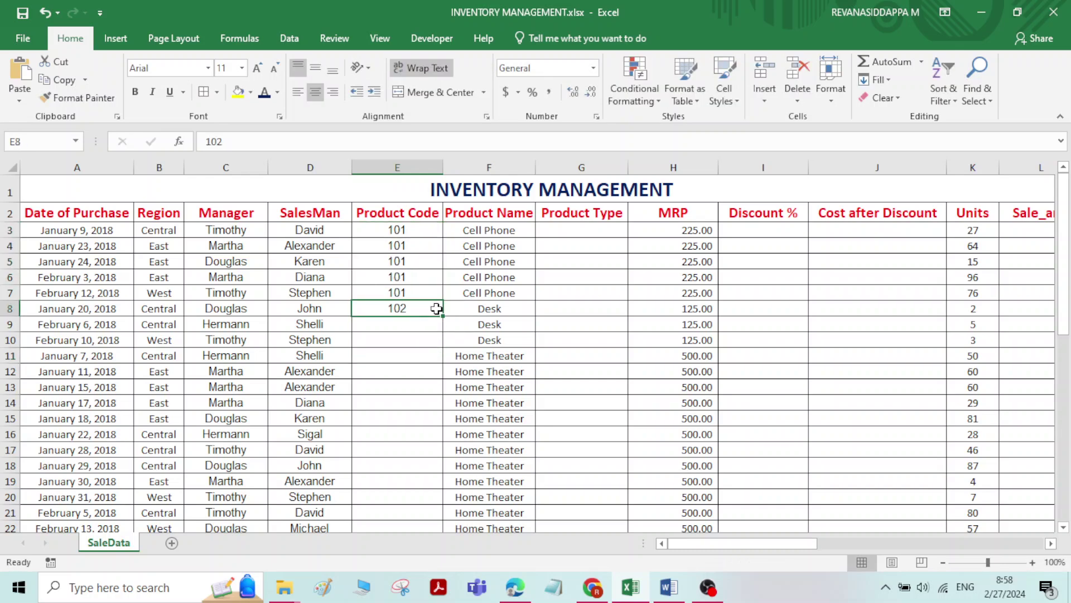
left_click_drag(443, 319, 444, 347)
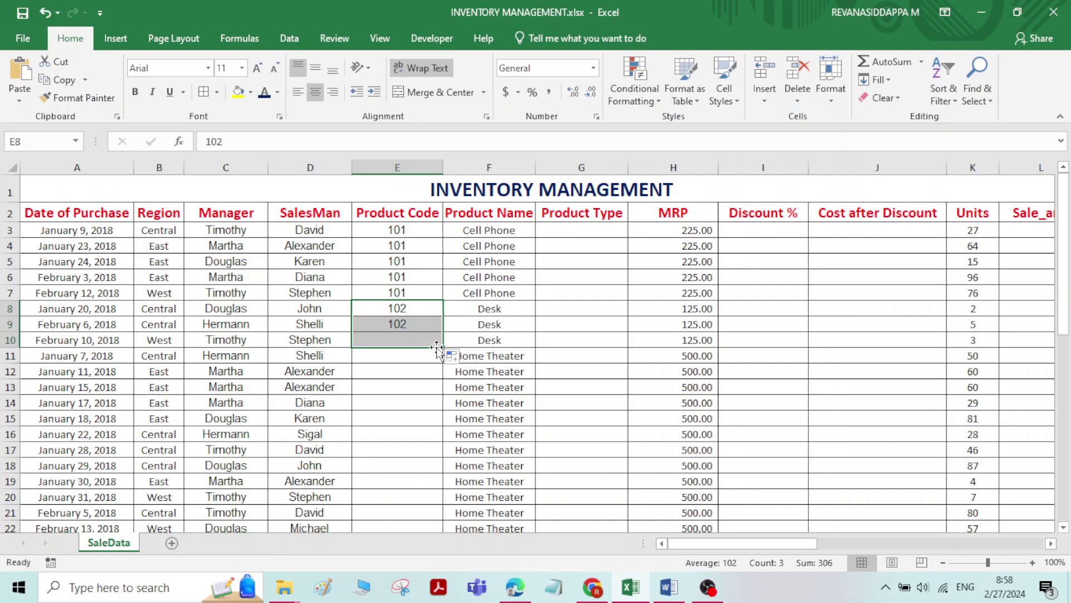
- Enter product code 103 in E11 and fill it down through E25 for the Home Theater rows
left_click(410, 357)
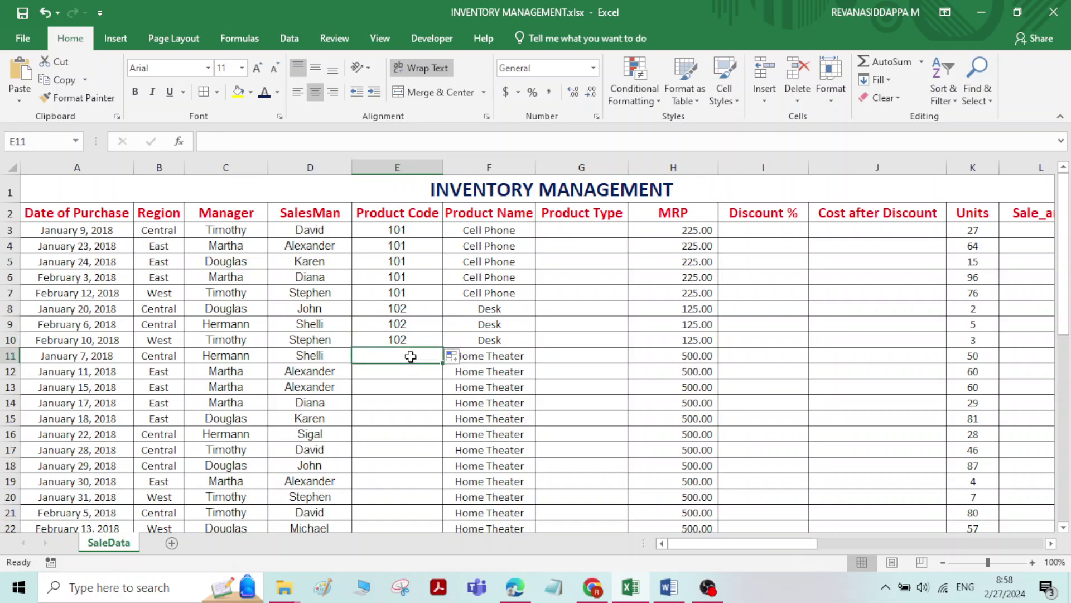
type("103")
left_click(407, 401)
left_click(412, 352)
left_click_drag(443, 363, 422, 351)
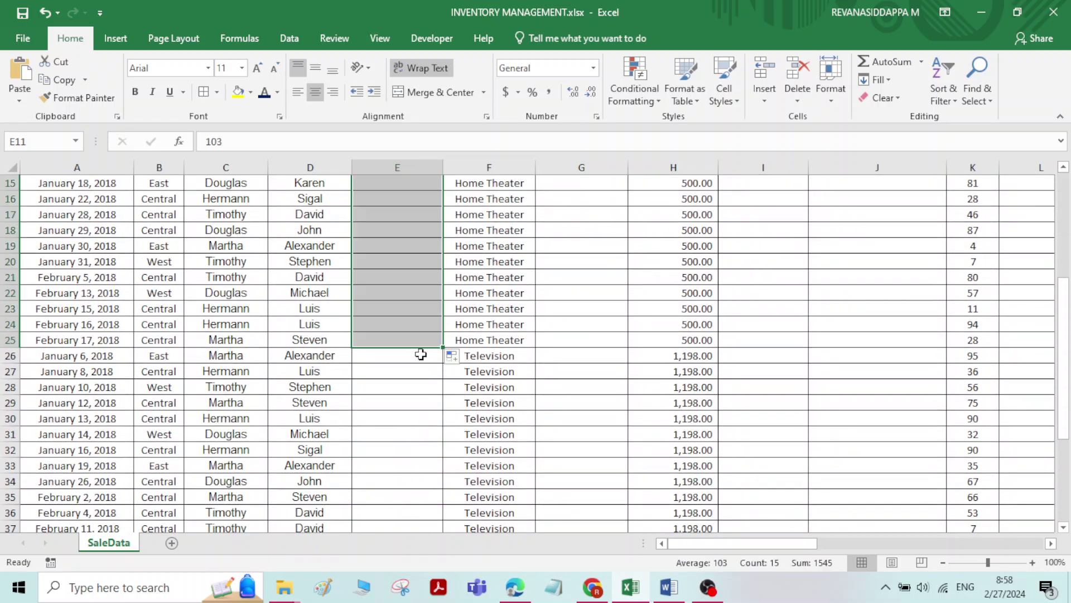
- Enter product code 104 in E26 and fill it down through E38 for the Television rows
left_click(418, 366)
left_click(418, 356)
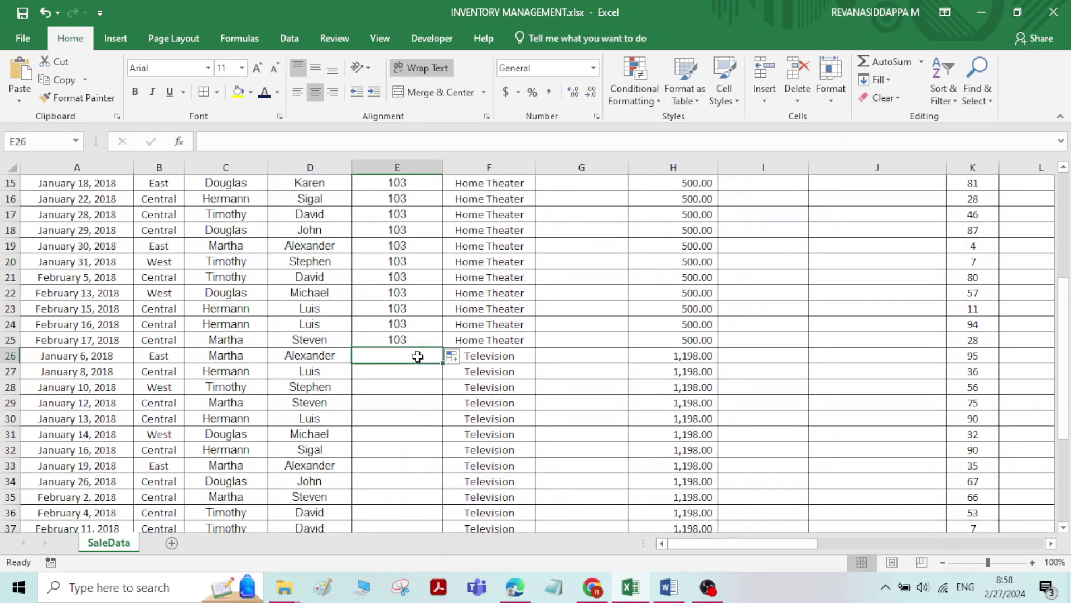
type("104")
key("Return")
key("Return")
left_click(424, 356)
left_click_drag(442, 366, 423, 457)
- Enter product code 105 in E39 and fill it down through E45 for the Video Games rows
left_click(421, 469)
type("105")
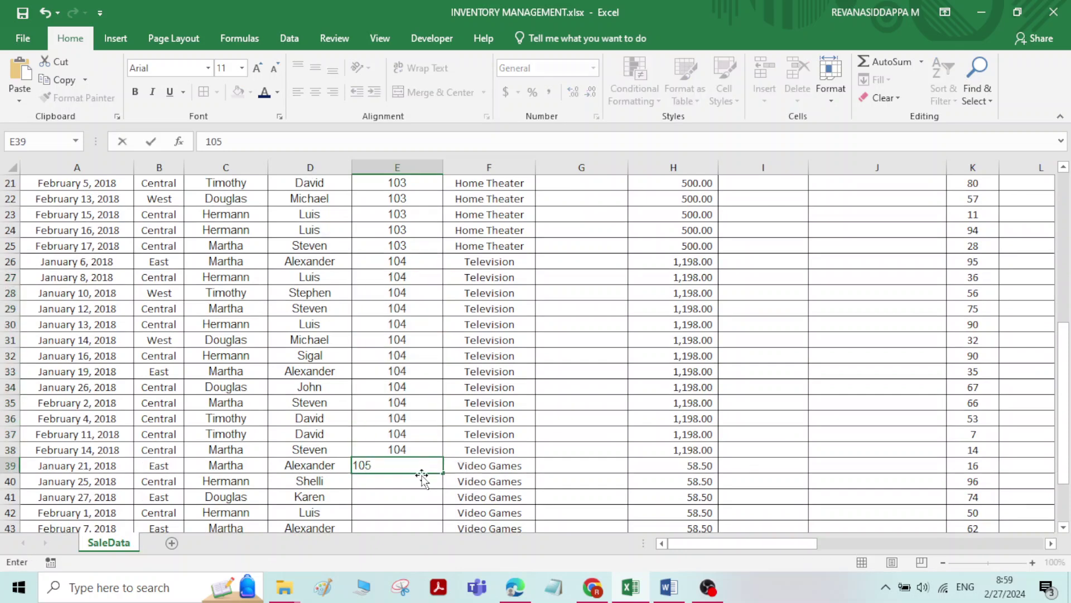
key("Return")
left_click(424, 467)
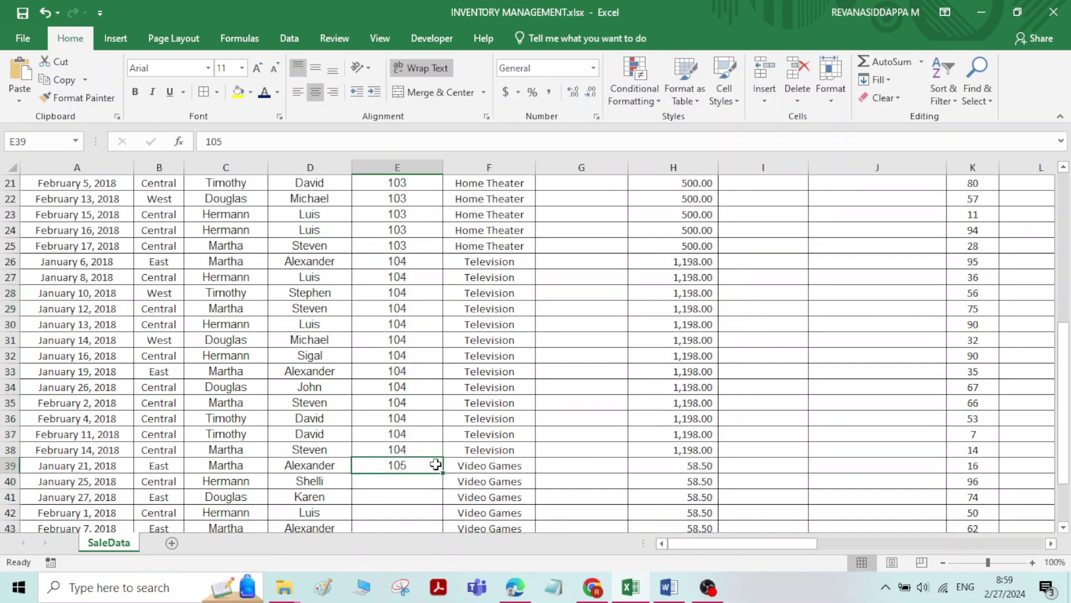
left_click_drag(443, 473, 430, 505)
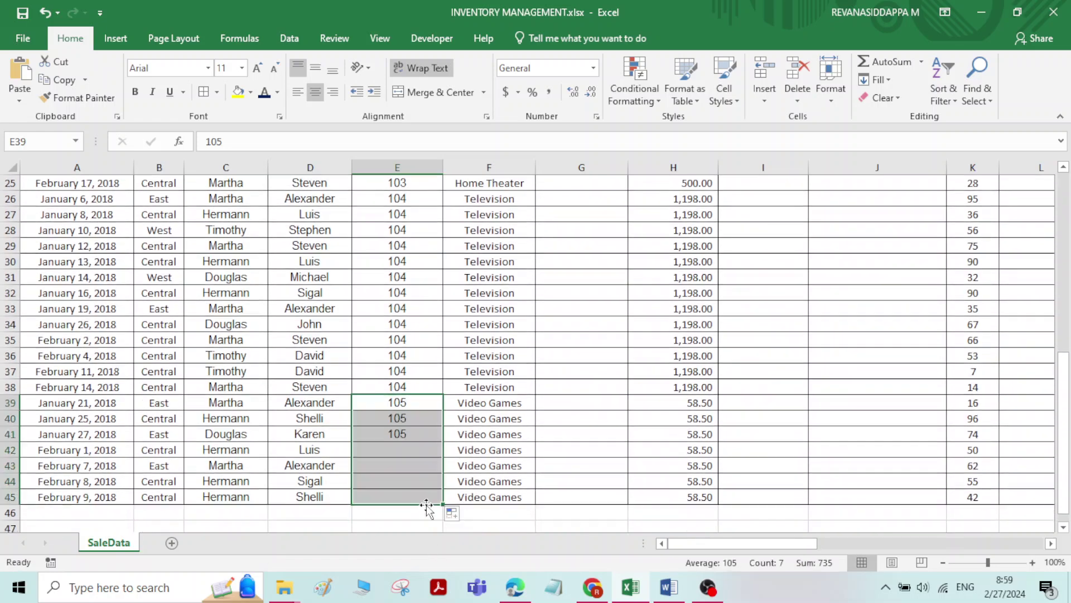
- Try PHONE as the product type for the Cell Phone rows in G3 through G7, and clear those cells
left_click(481, 375)
scroll(491, 357, "up", 8)
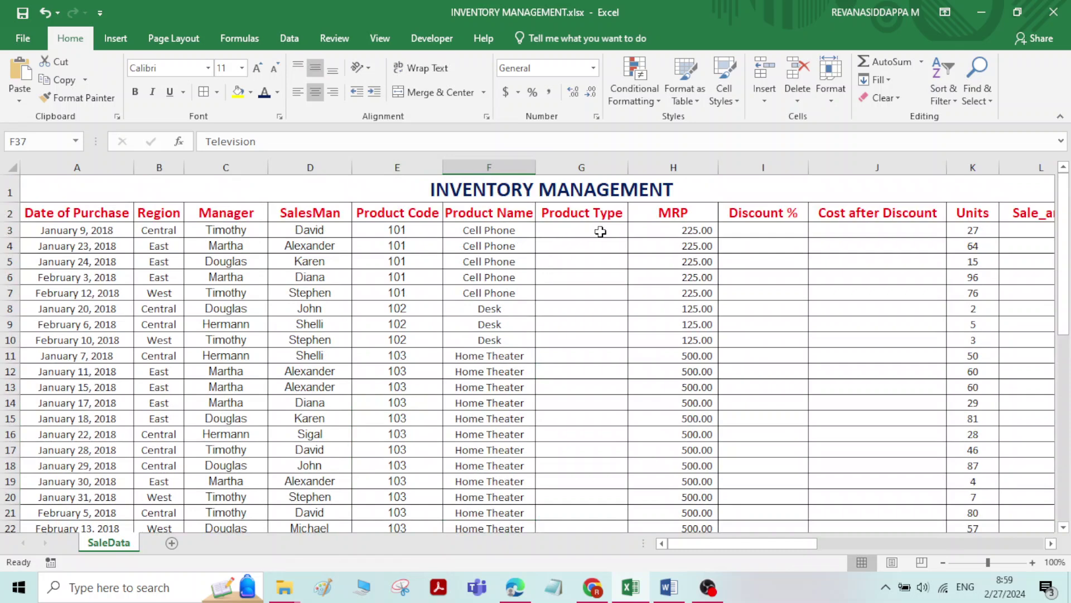
left_click_drag(601, 231, 596, 301)
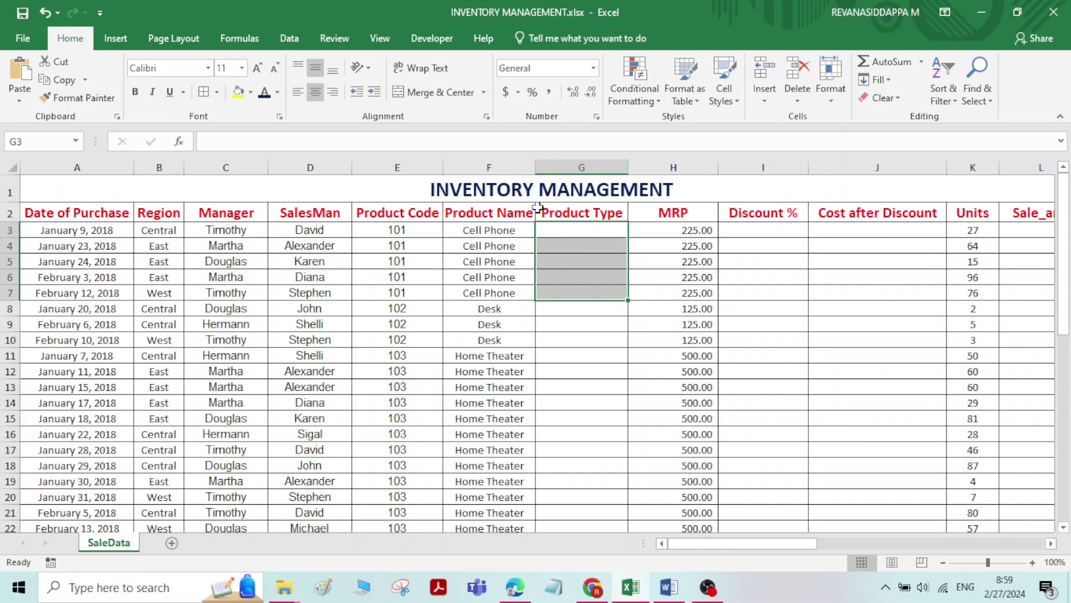
left_click(584, 228)
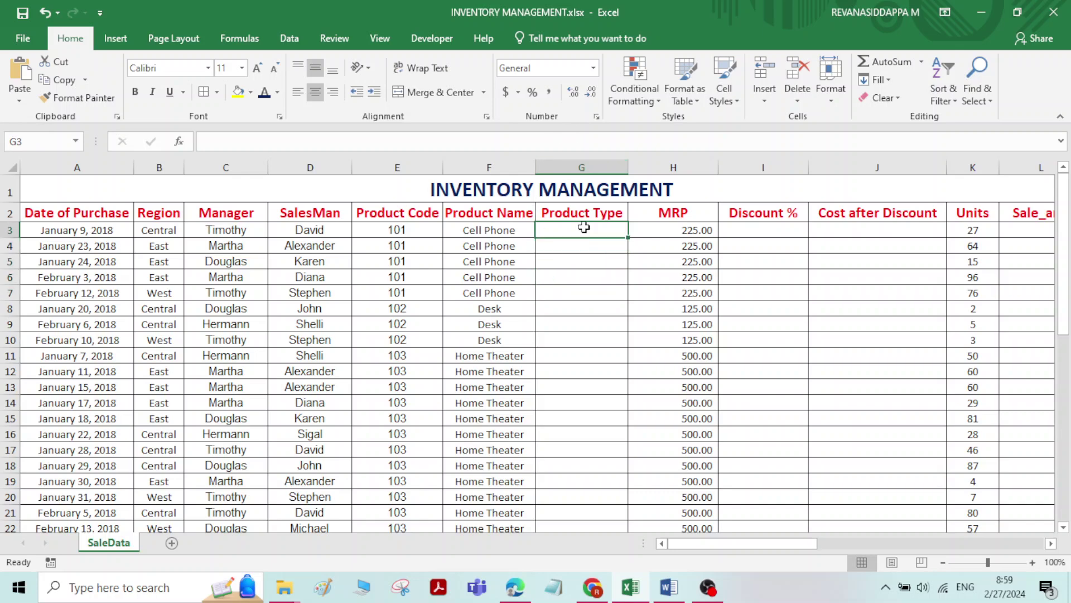
type("PHONE")
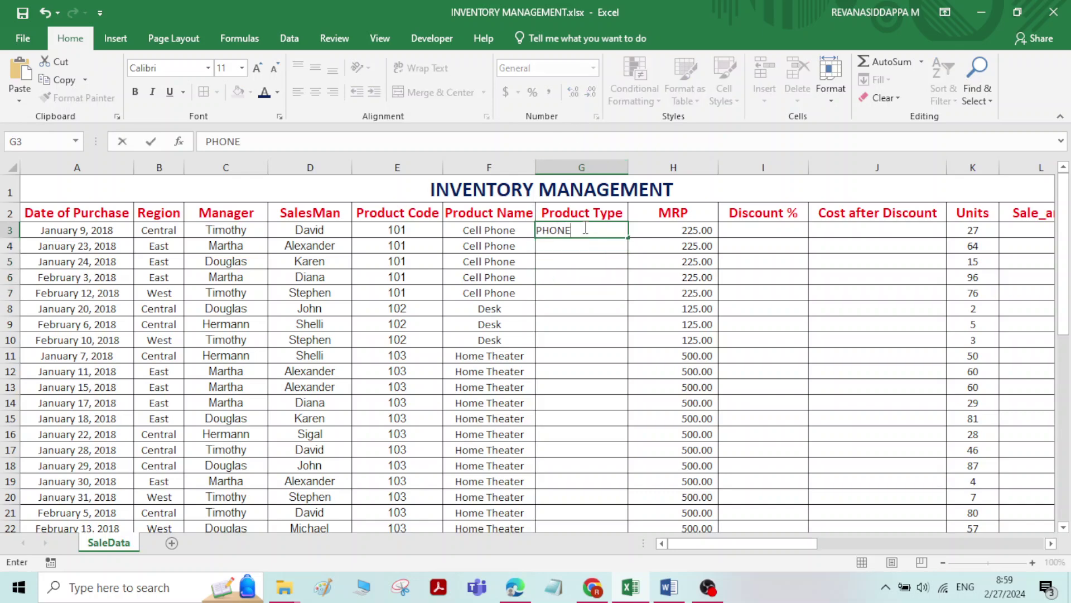
key("Return")
left_click(587, 229)
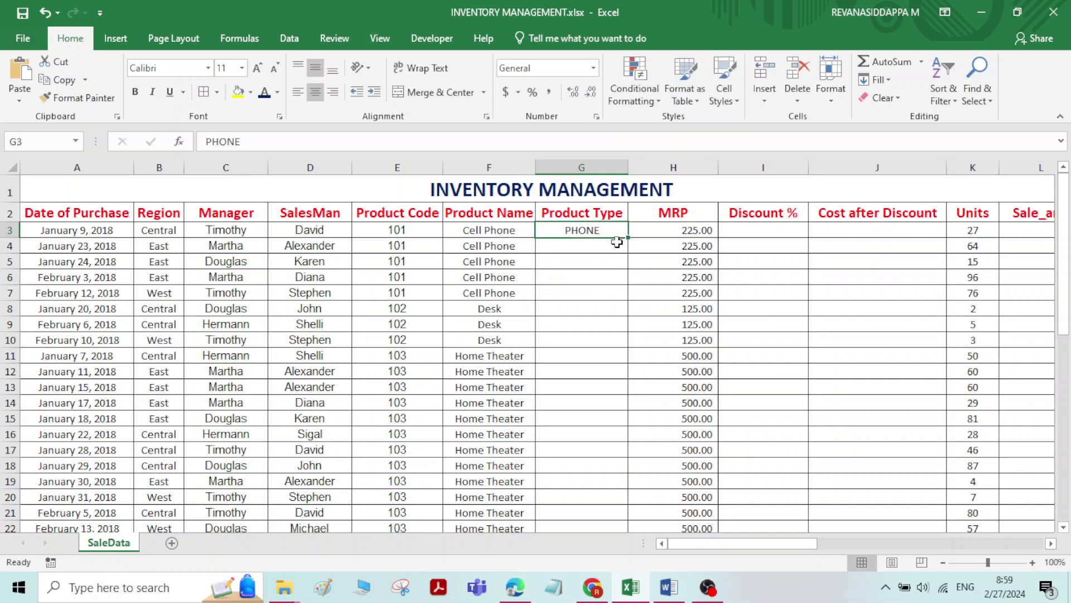
left_click_drag(629, 237, 625, 298)
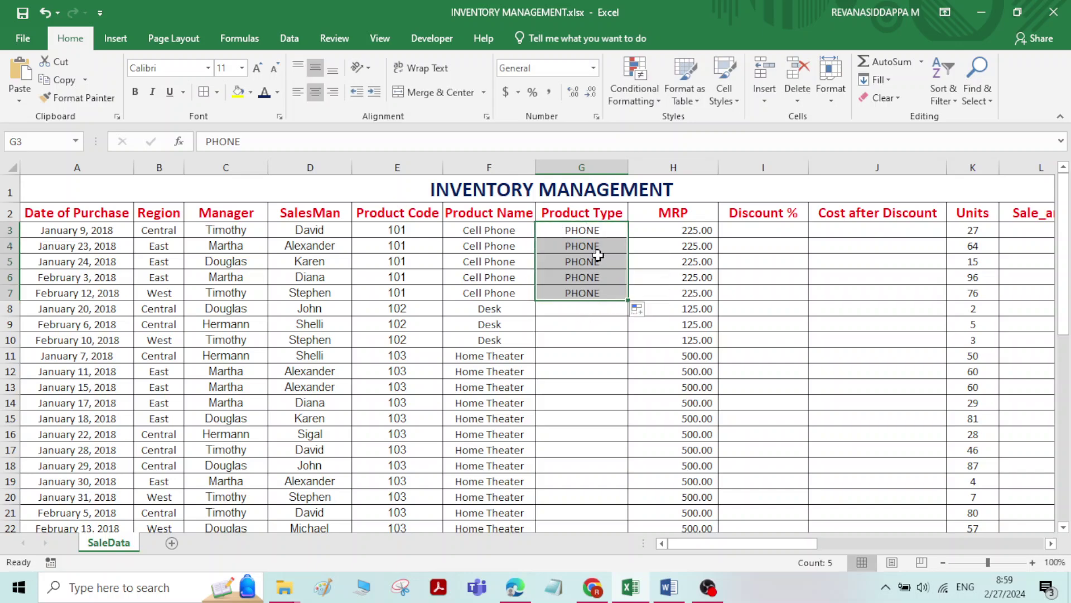
key("Delete")
- Enter ELECTRONIC ITEMS as the product type in G3 and widen column G slightly to fit the text
left_click(592, 229)
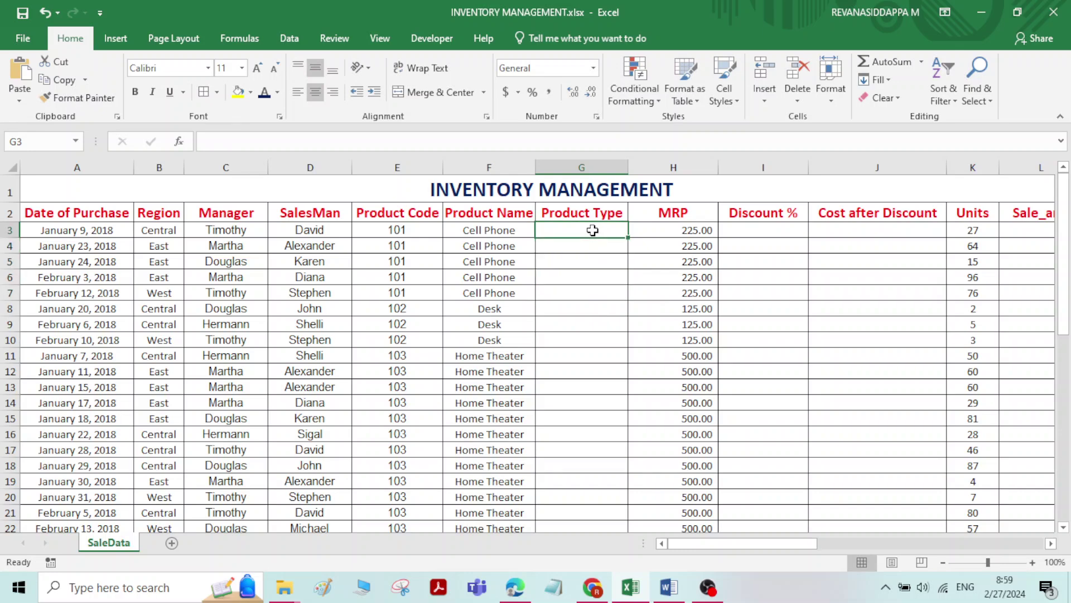
type("ELECTRONIC")
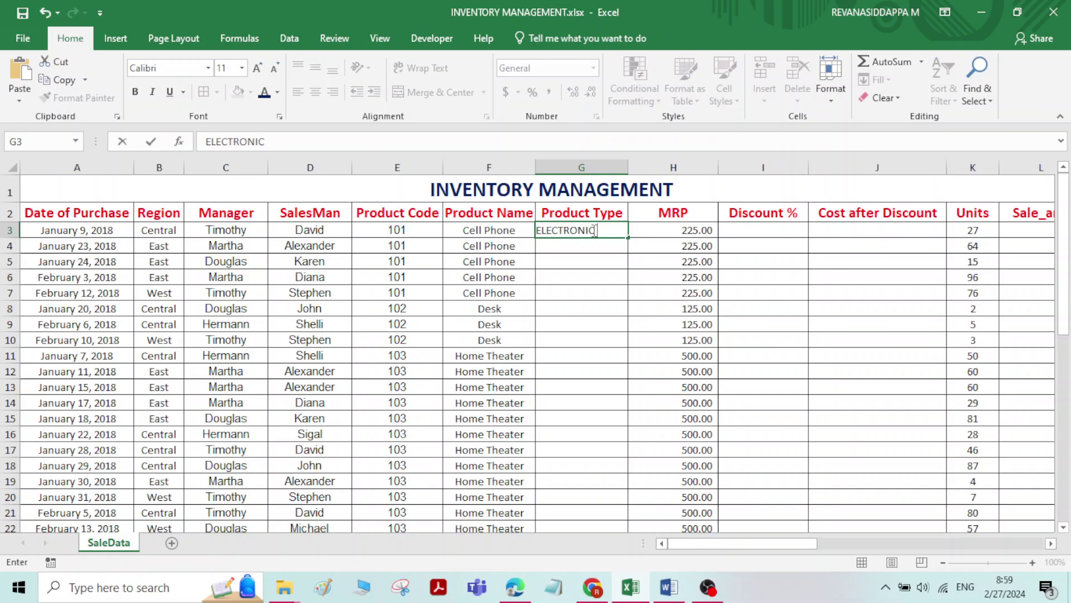
type(" ITEMS")
left_click(557, 330)
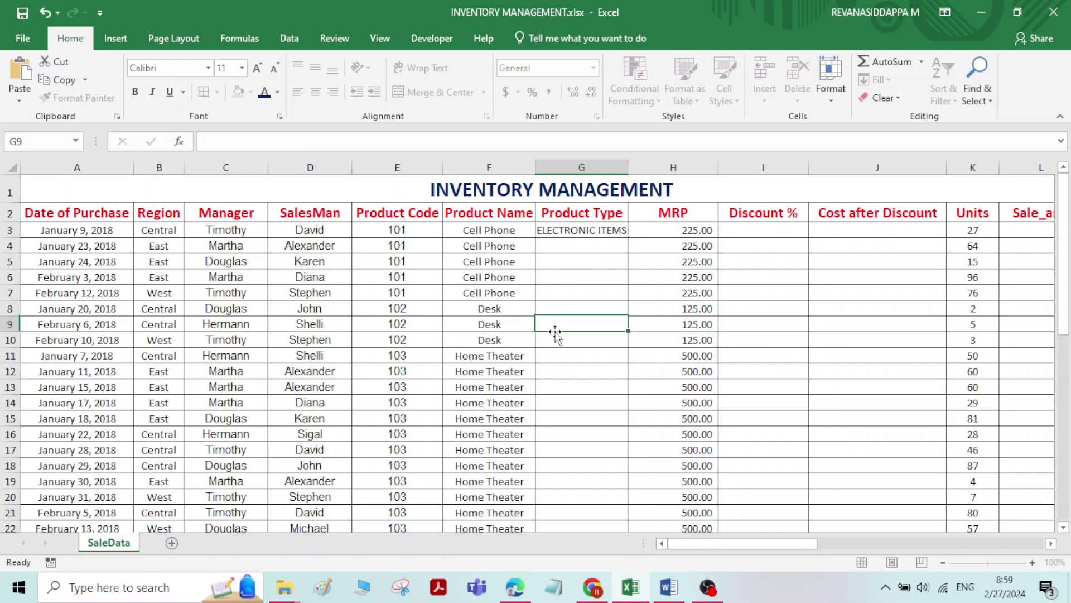
left_click(593, 230)
left_click_drag(627, 173, 636, 167)
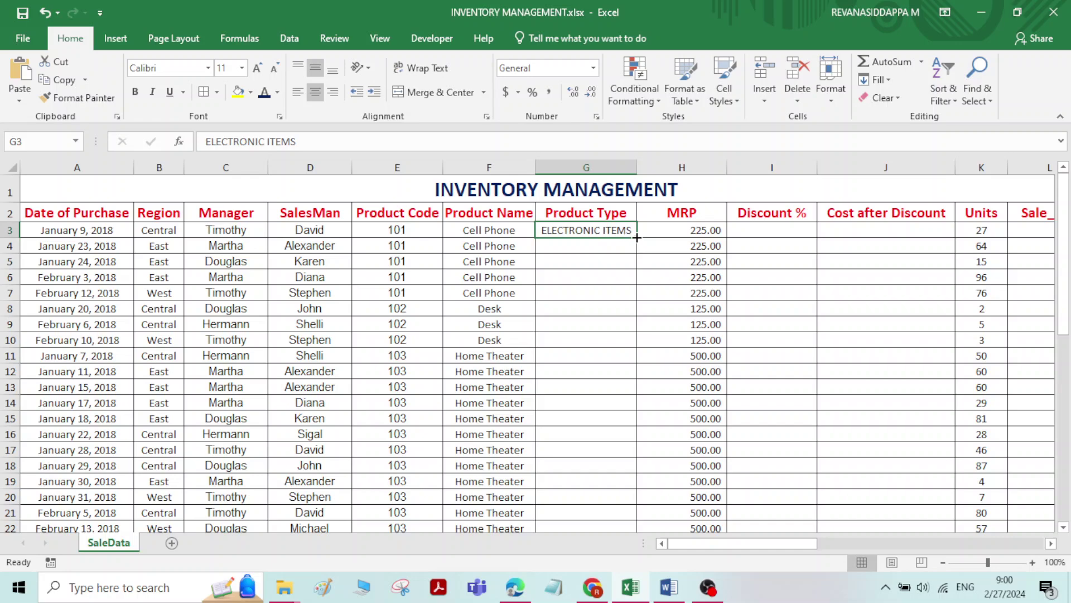
- Fill the product type from G3 down through G45 for all product rows
left_click_drag(636, 238, 617, 505)
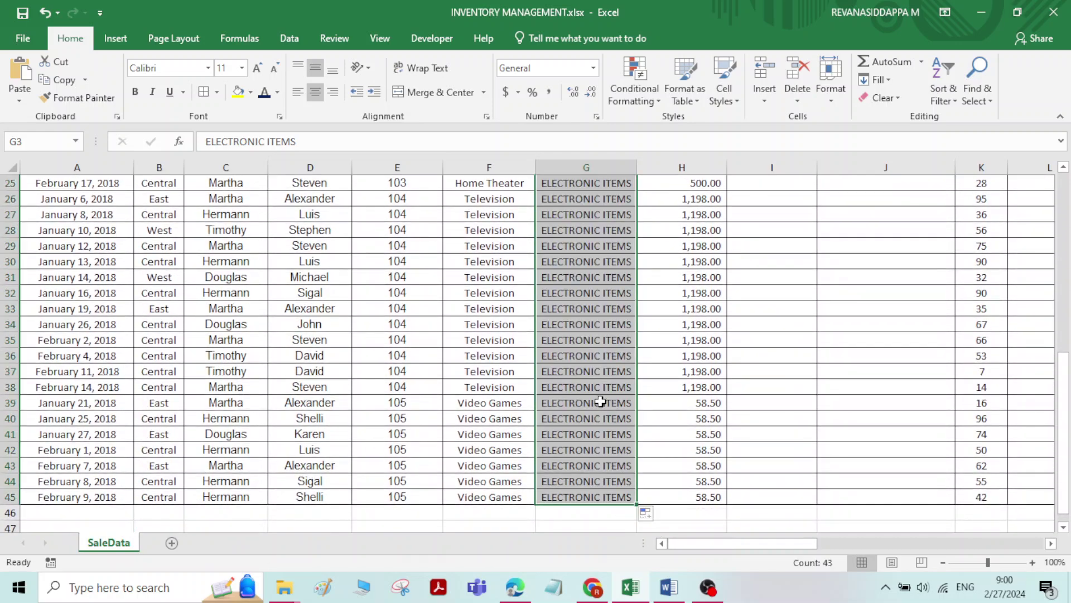
scroll(600, 401, "up", 4)
scroll(600, 402, "up", 4)
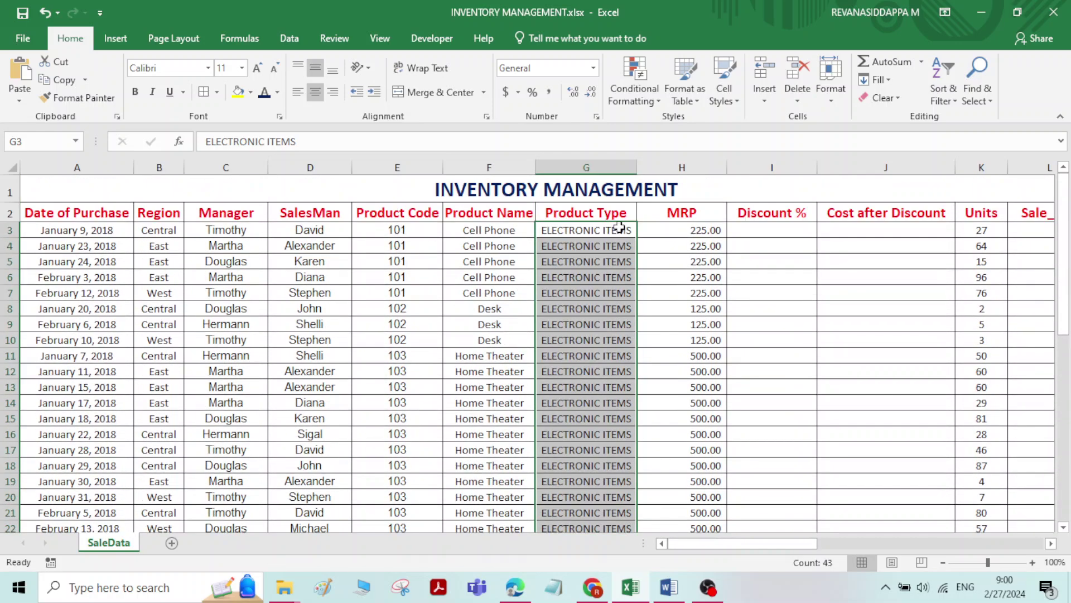
- Enter a 10% discount in I3 for the first Cell Phone row
left_click(694, 233)
left_click(756, 237)
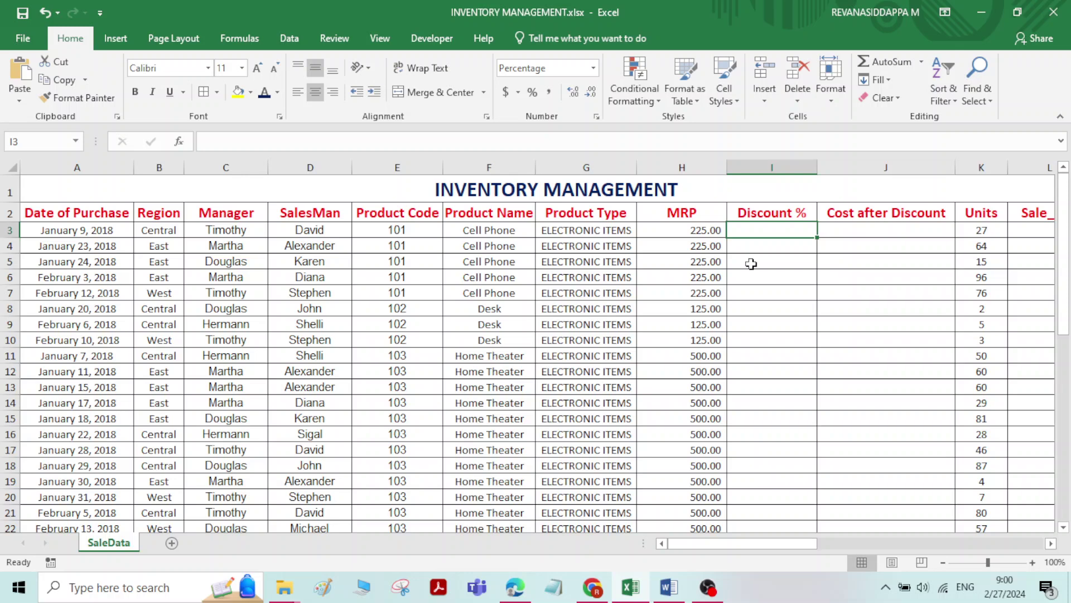
type("10")
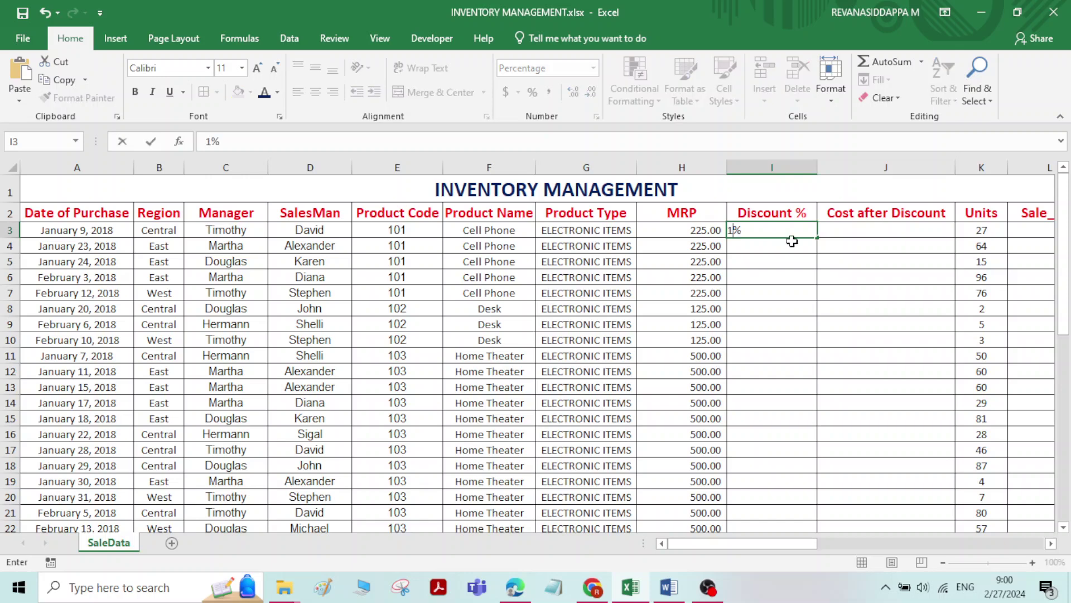
key("Return")
left_click(780, 230)
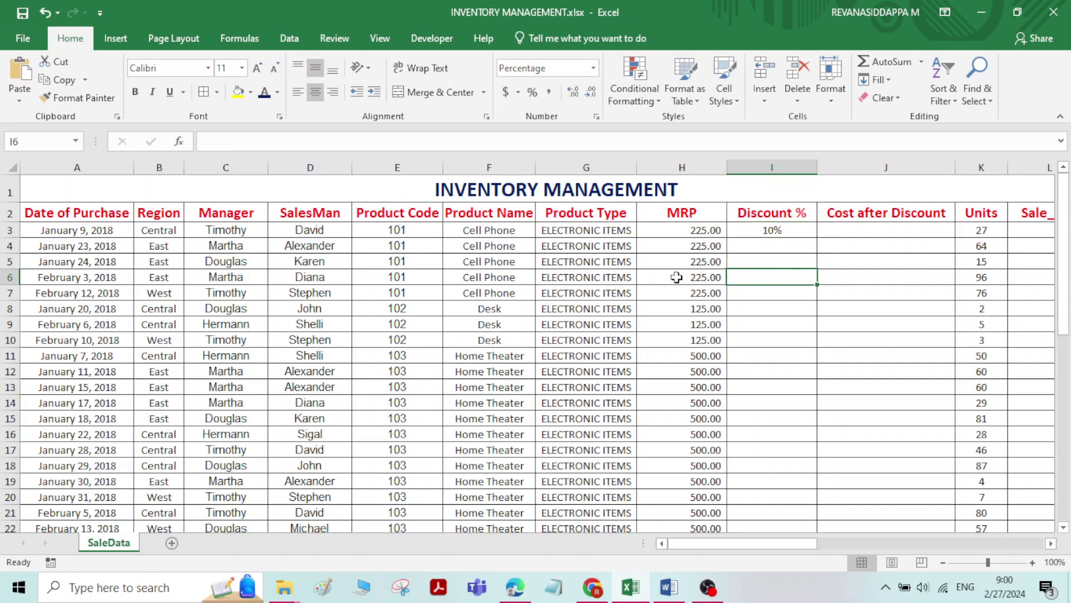
- Examine the purchase dates, product codes and product names from the first data row to the last
left_click(341, 275)
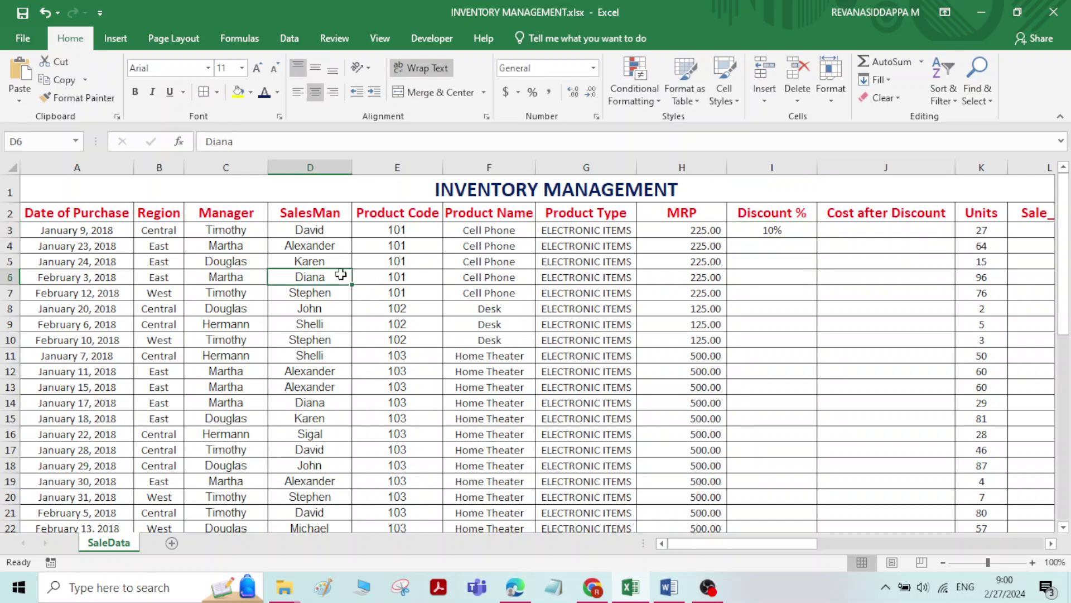
scroll(60, 319, "down", 9)
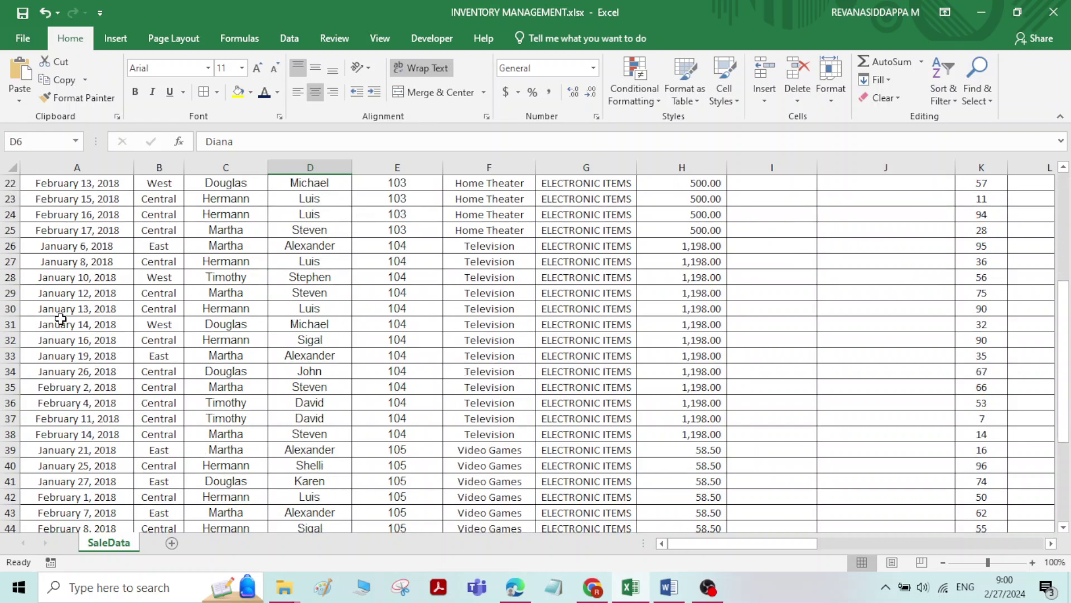
scroll(59, 318, "up", 9)
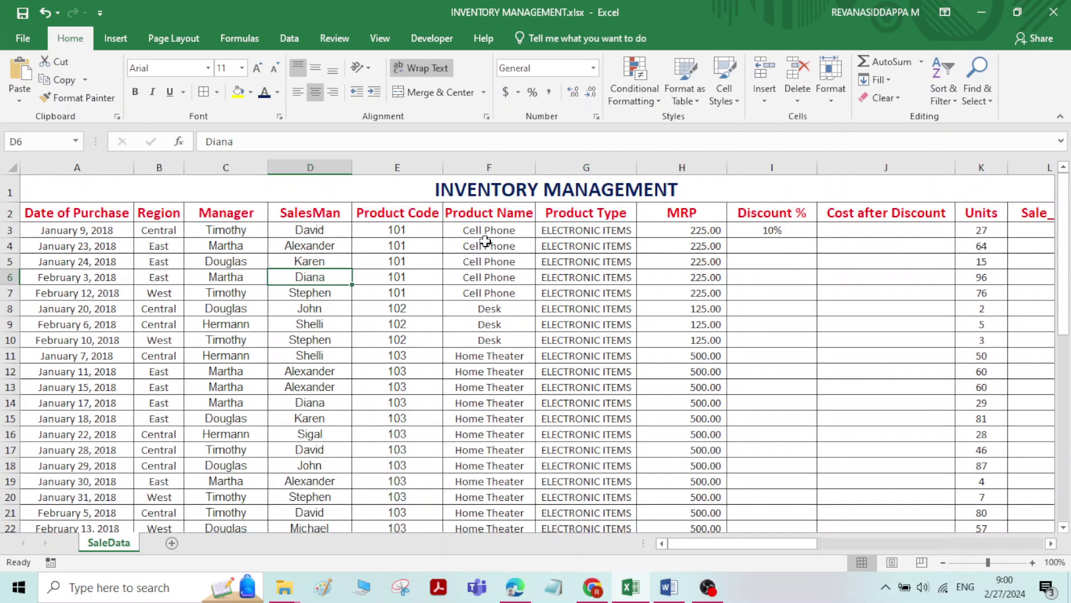
left_click(417, 233)
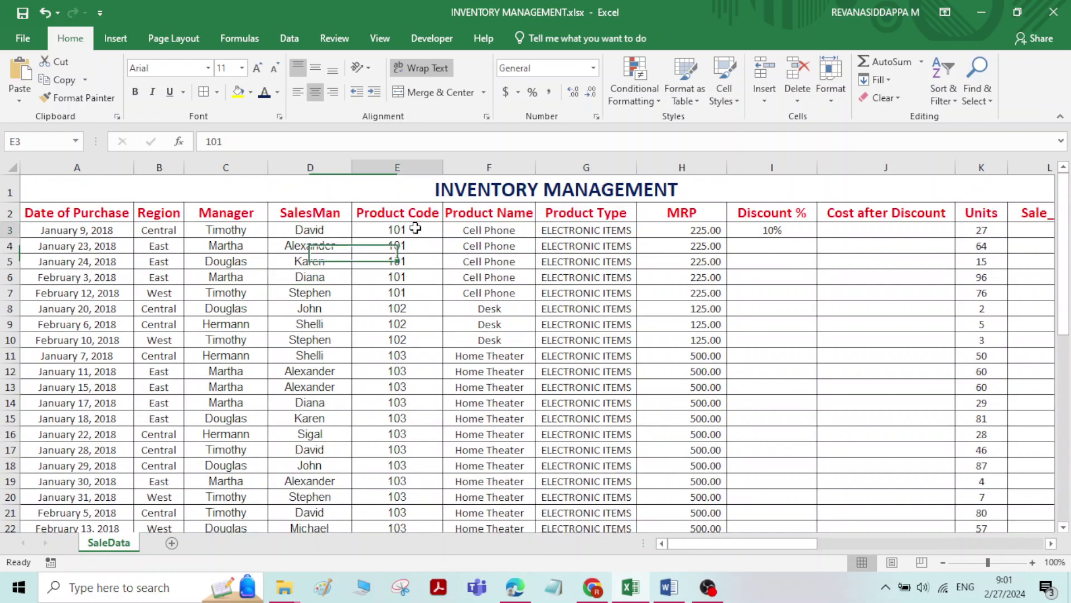
left_click(482, 232)
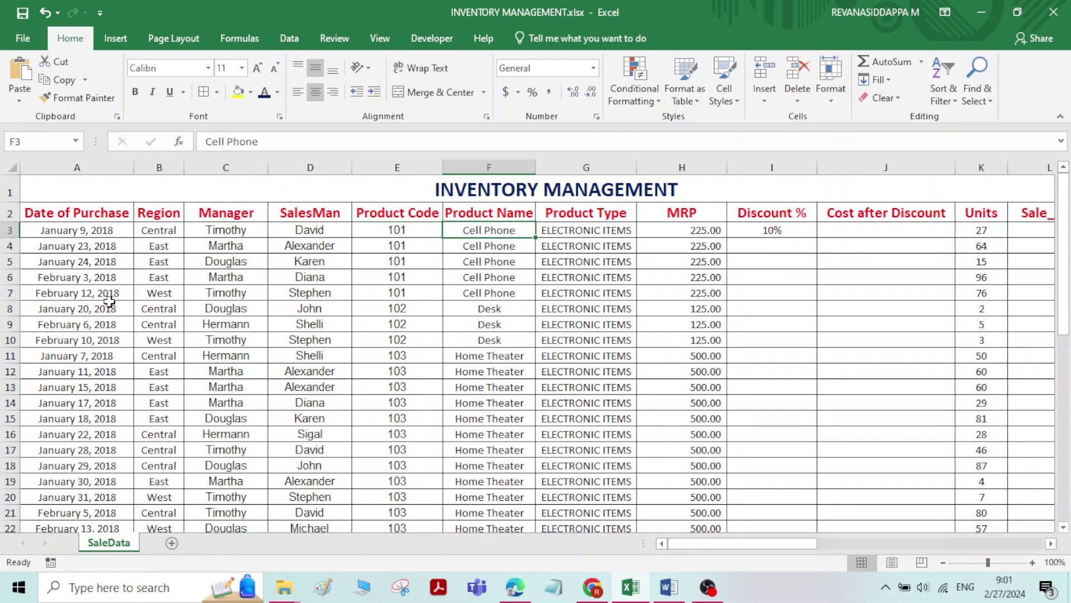
left_click(67, 306)
scroll(79, 278, "down", 7)
scroll(79, 278, "down", 4)
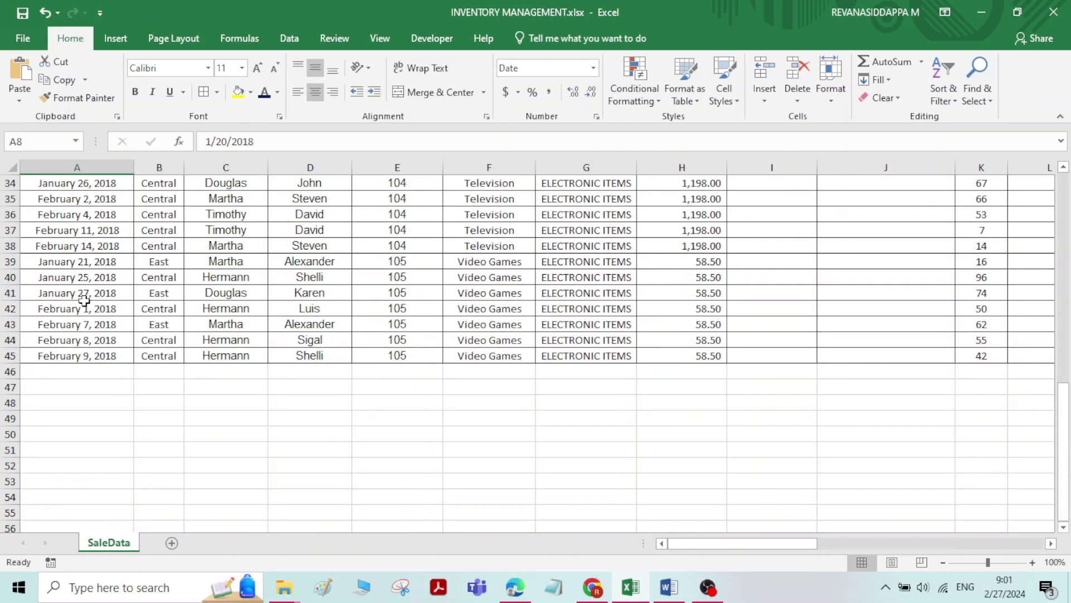
scroll(84, 314, "up", 9)
scroll(88, 355, "up", 2)
left_click(83, 248)
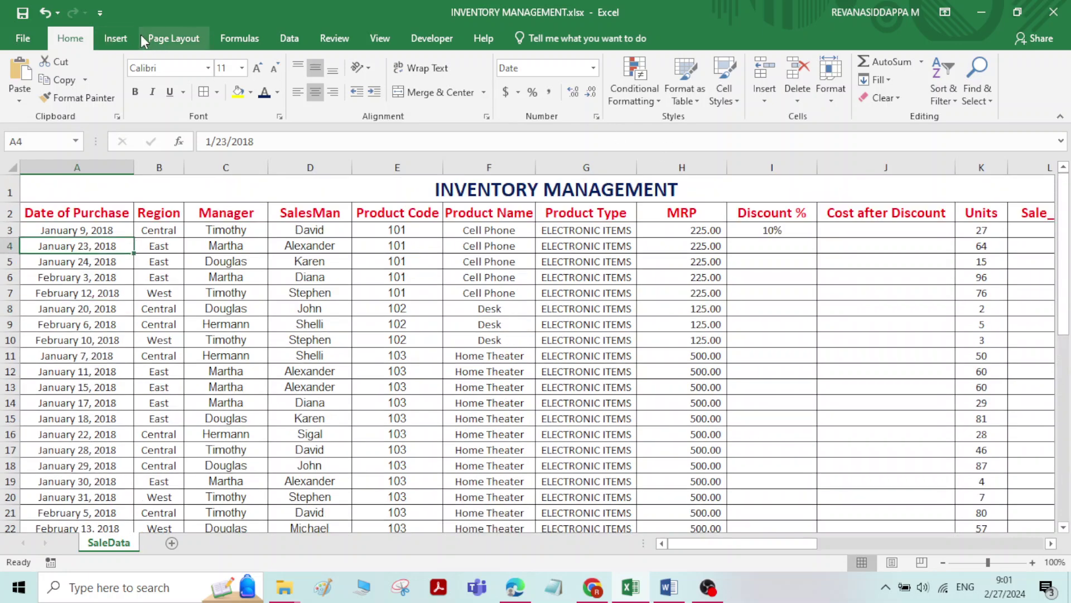
left_click(939, 103)
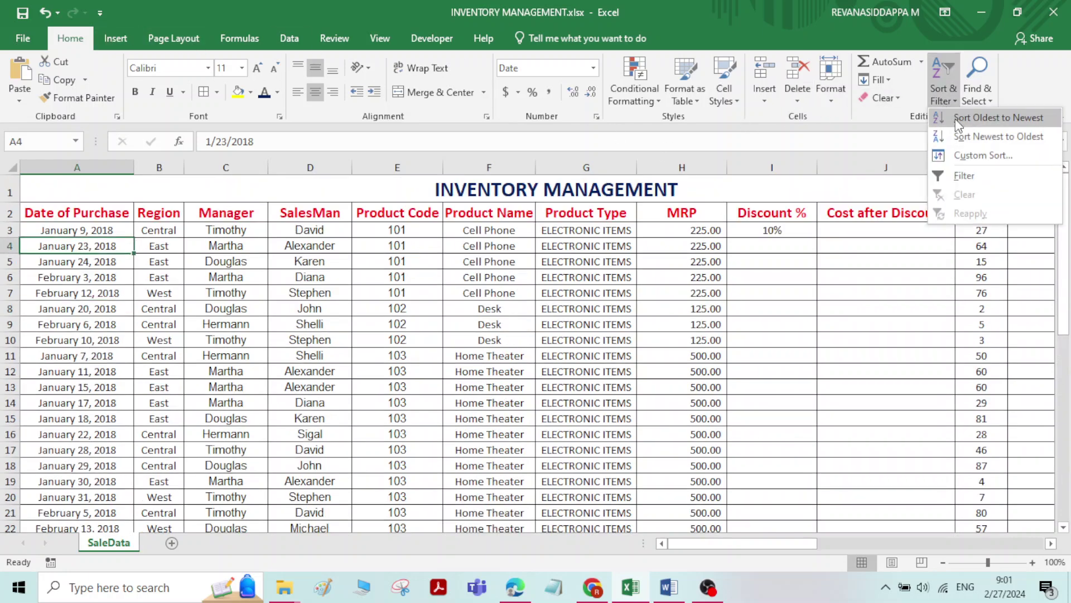
left_click(948, 157)
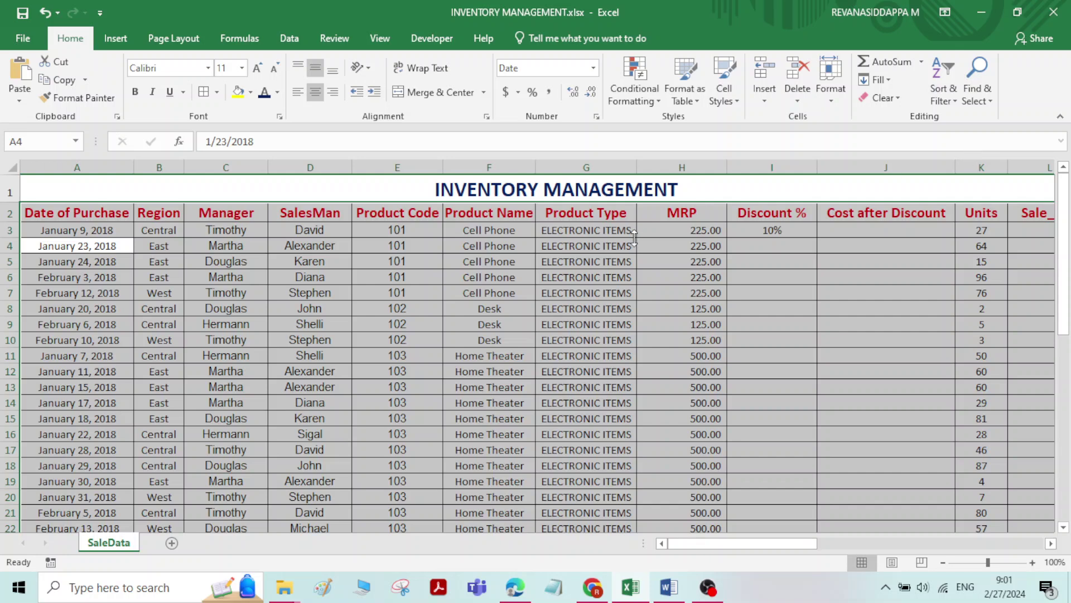
left_click(586, 205)
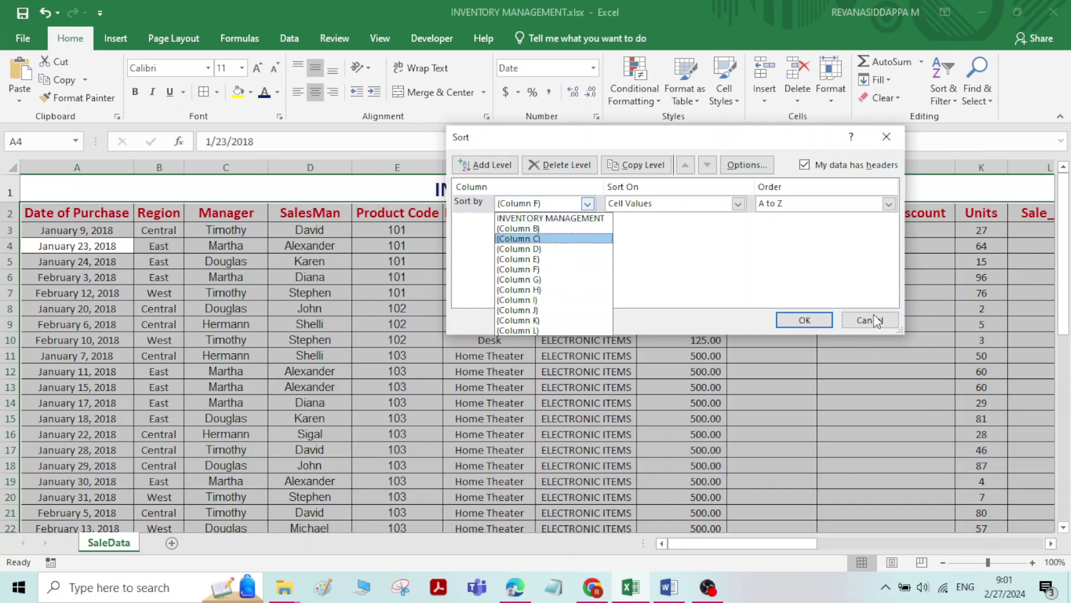
left_click(739, 204)
left_click(741, 205)
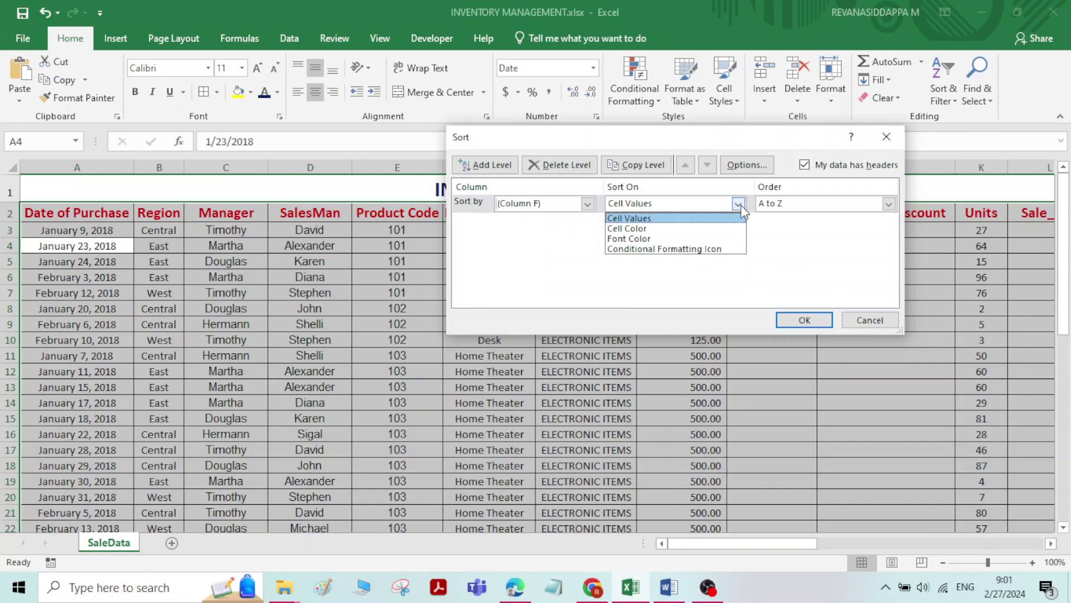
left_click(741, 206)
left_click(868, 319)
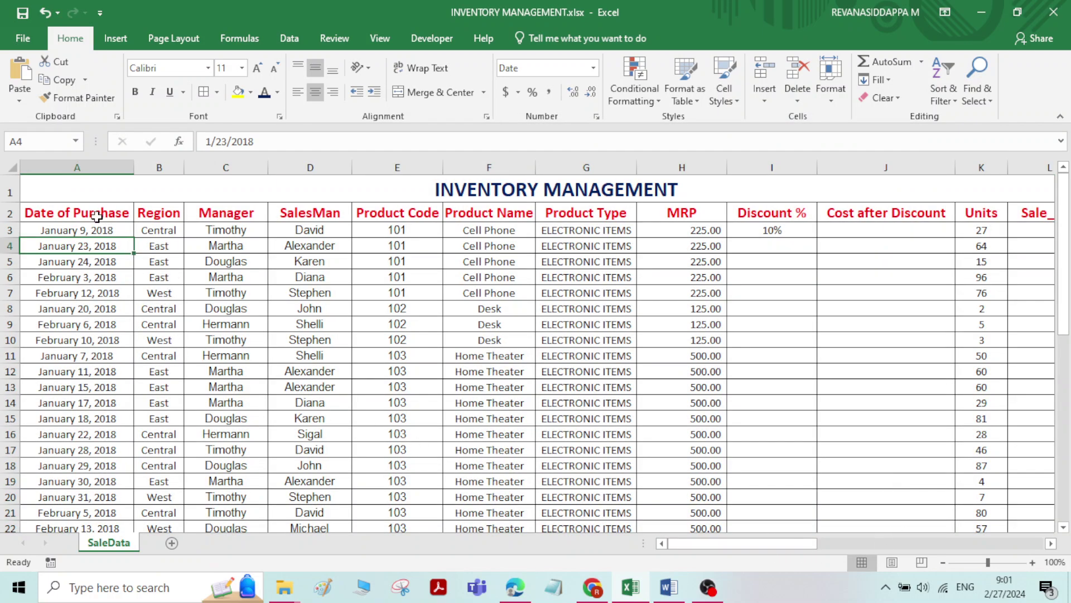
left_click(395, 309)
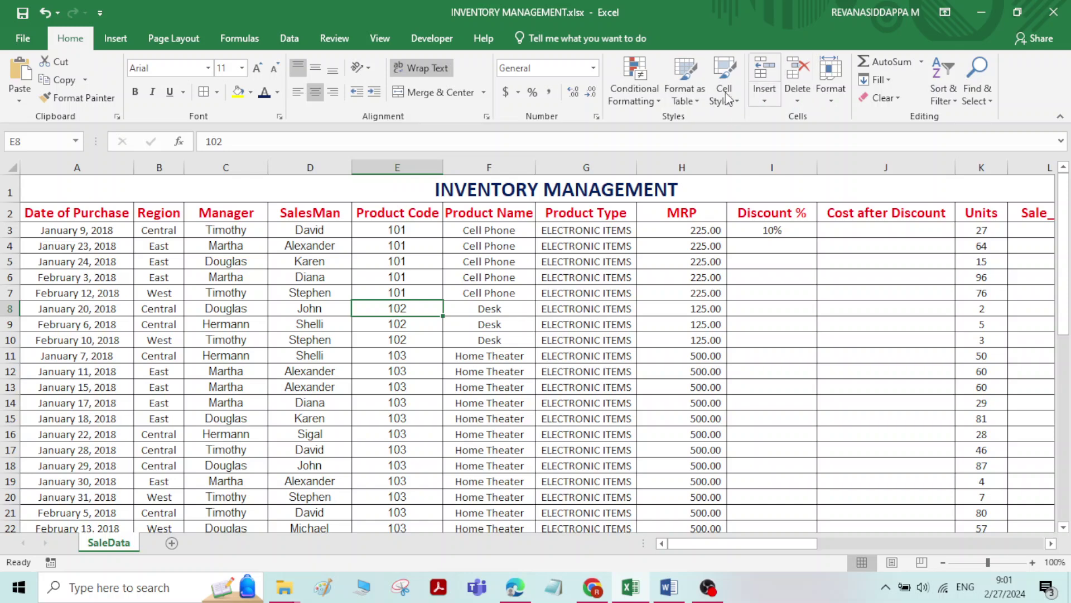
key("Up")
key("Up")
key("Up")
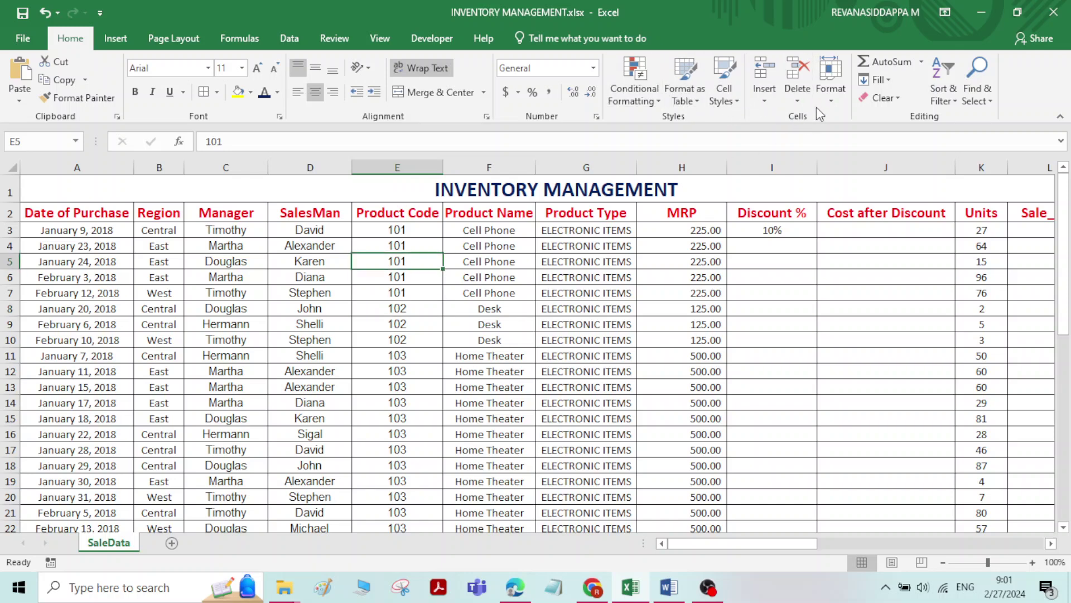
left_click(952, 102)
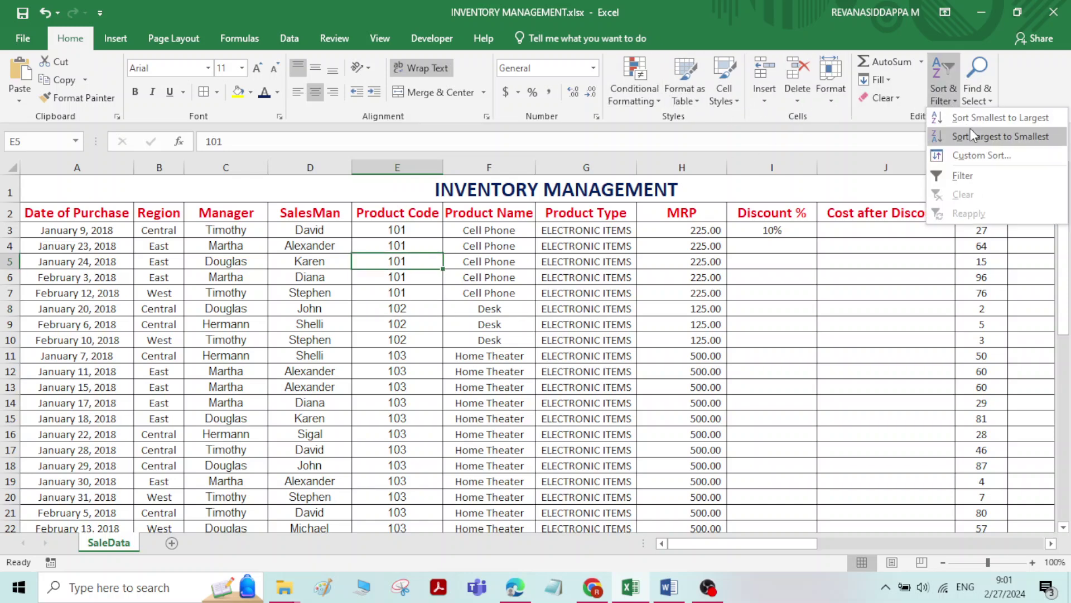
left_click(976, 155)
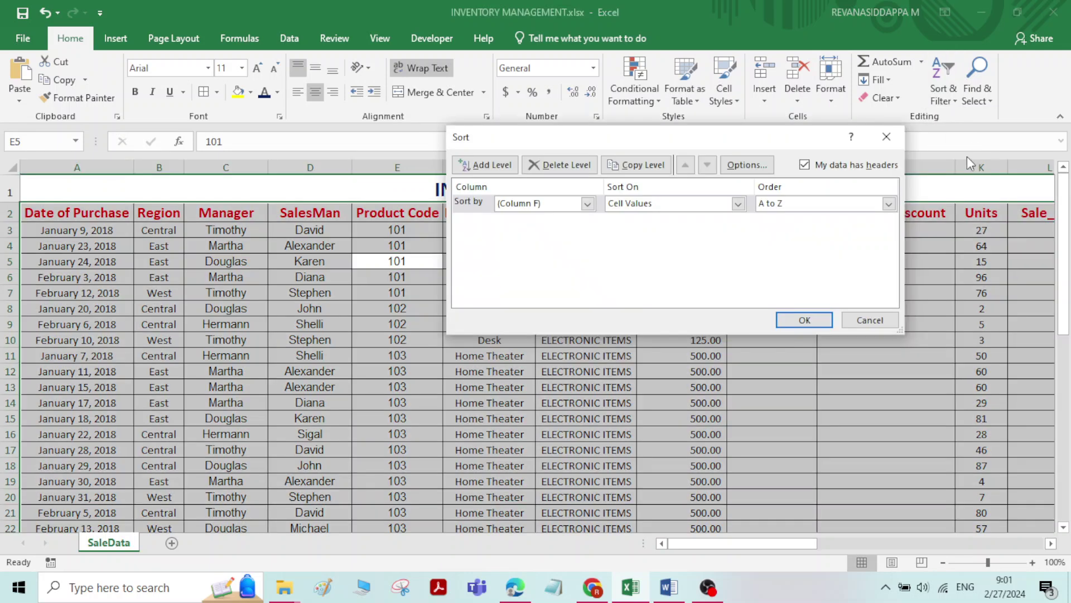
left_click(588, 204)
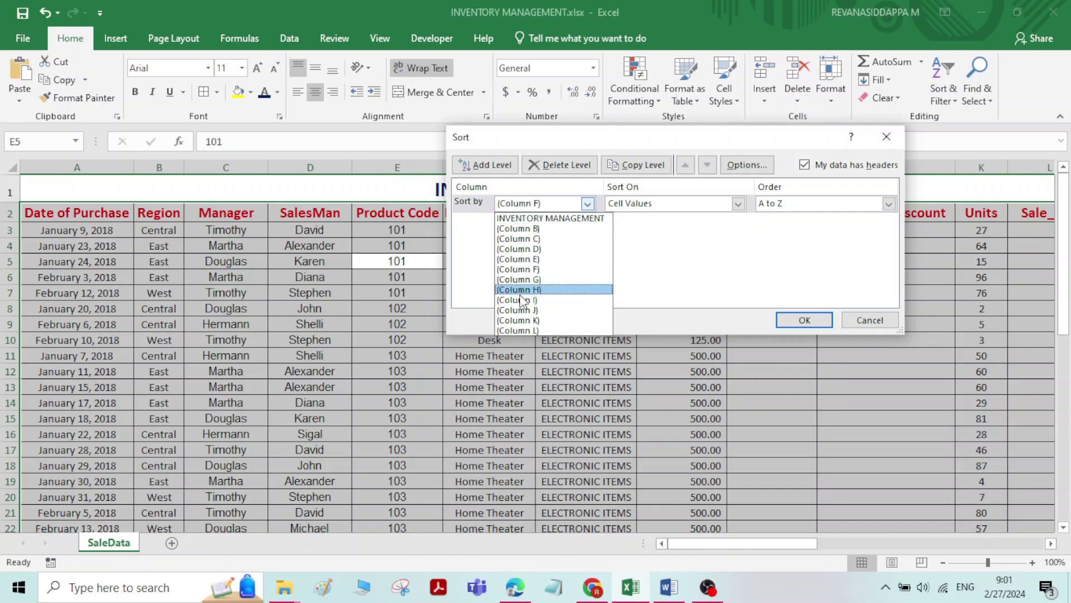
left_click(319, 313)
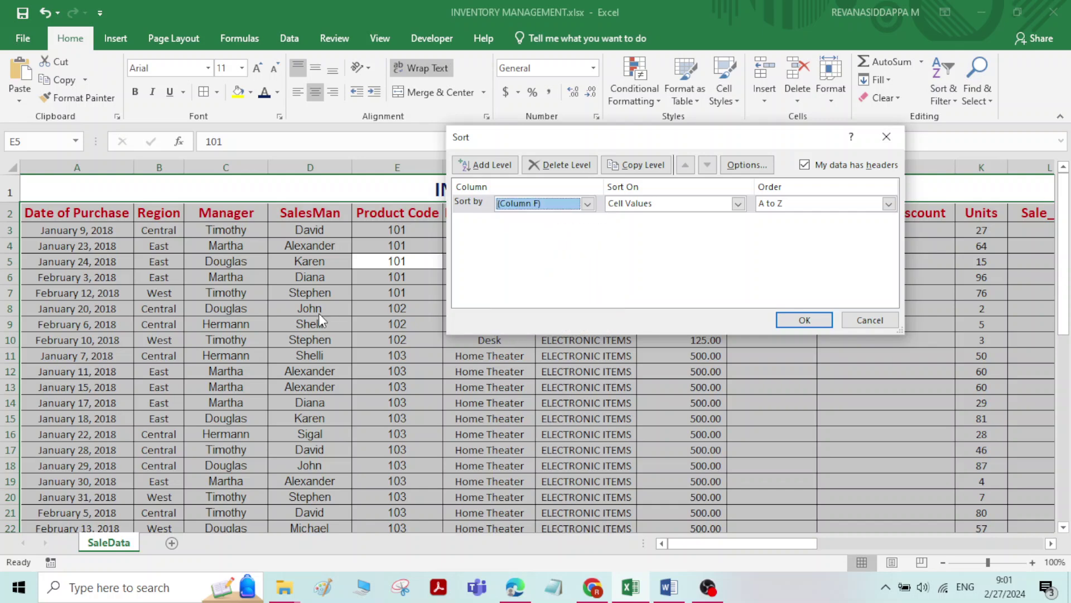
left_click(871, 320)
- Sort the table A2:L45 by Date of Purchase from oldest to newest
left_click(480, 352)
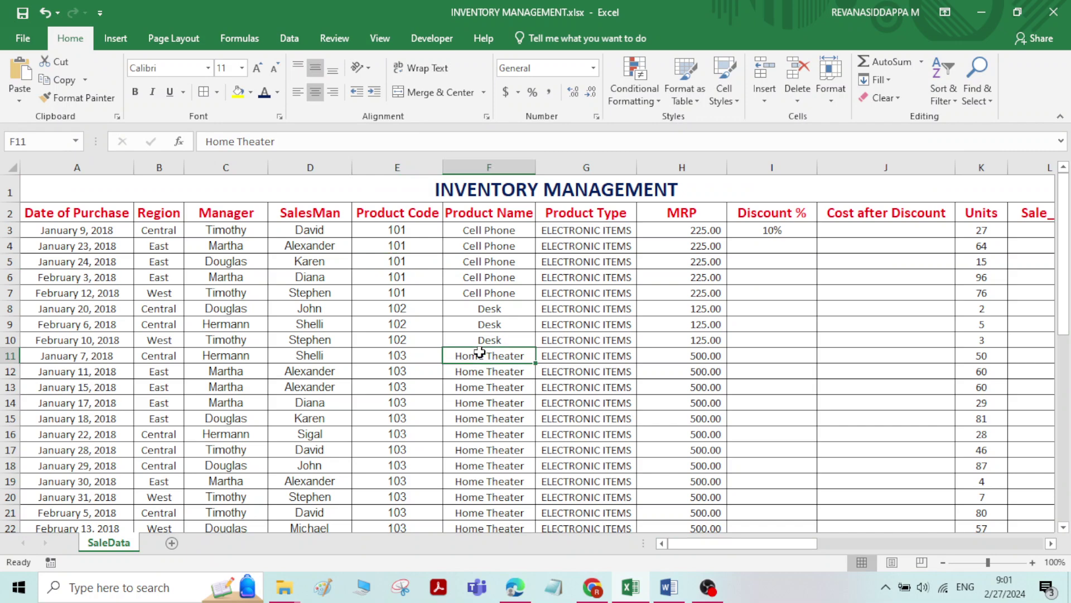
left_click(501, 294)
left_click(83, 215)
left_click_drag(165, 239, 951, 497)
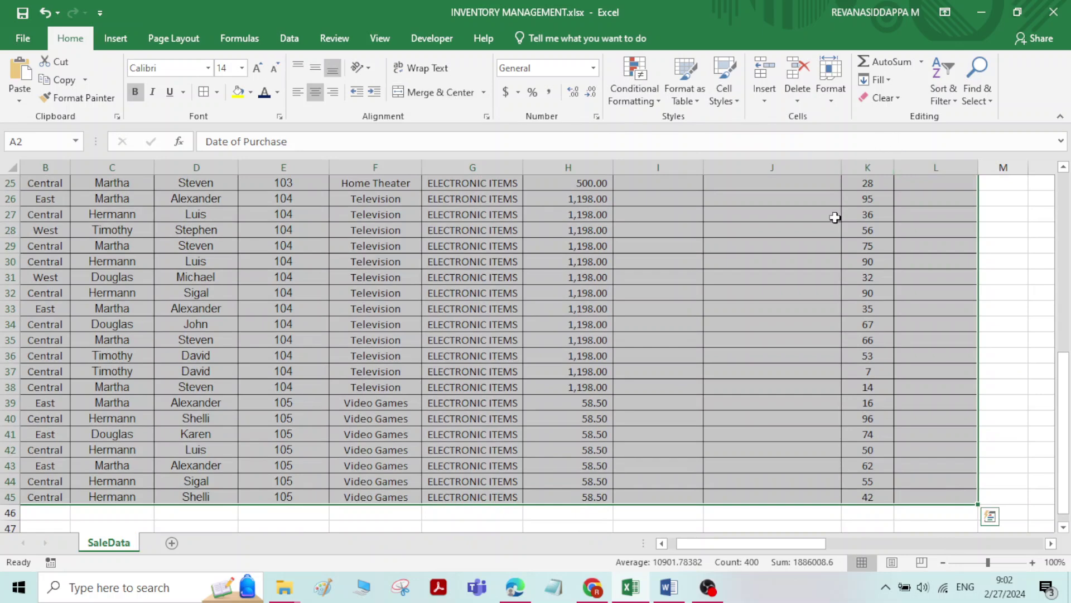
left_click(944, 97)
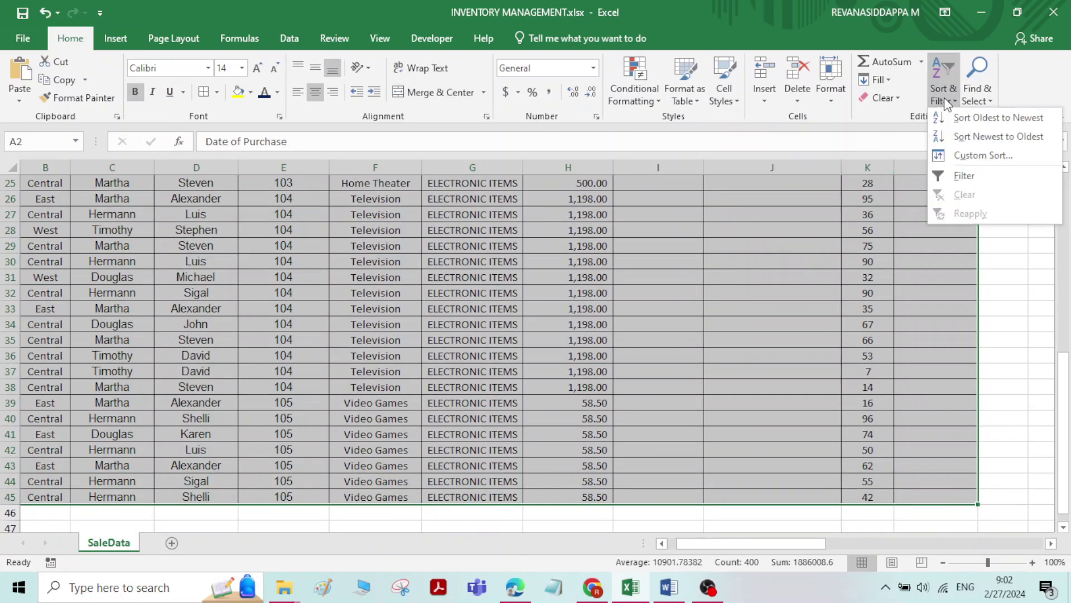
left_click(973, 160)
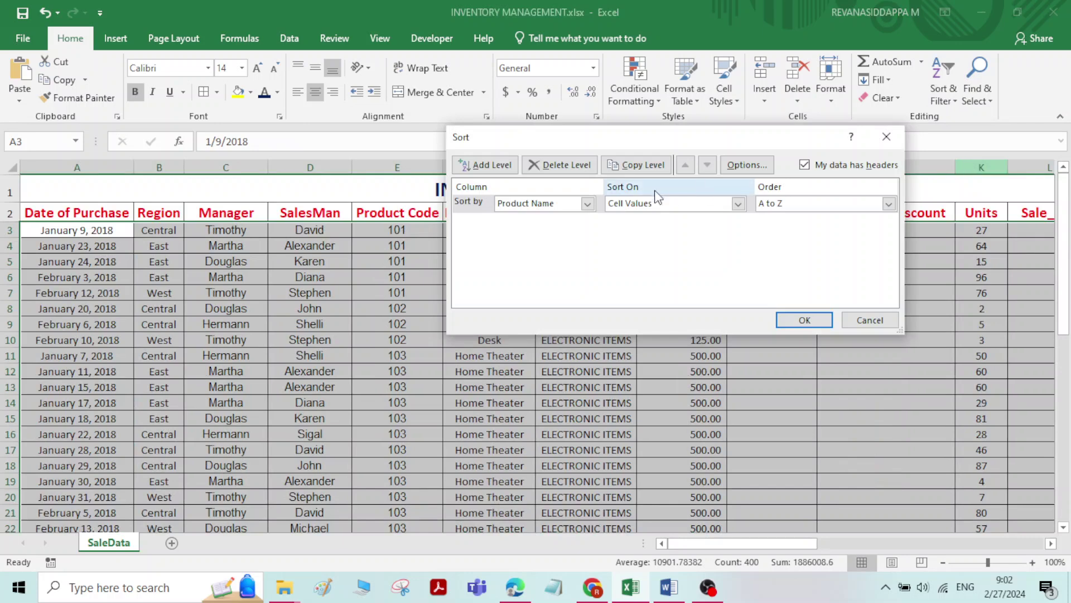
left_click(586, 204)
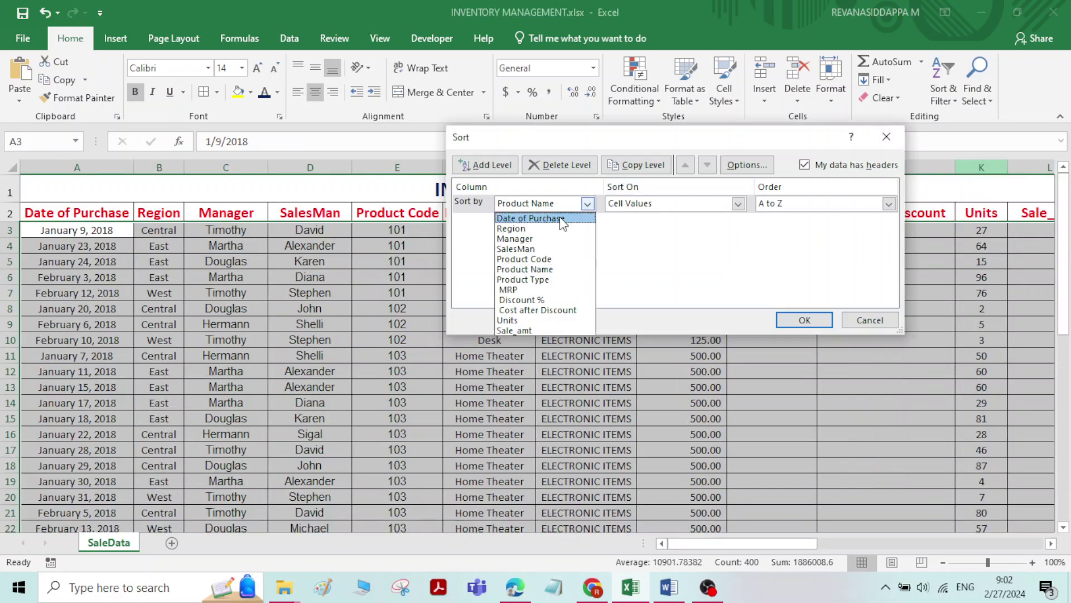
left_click(561, 218)
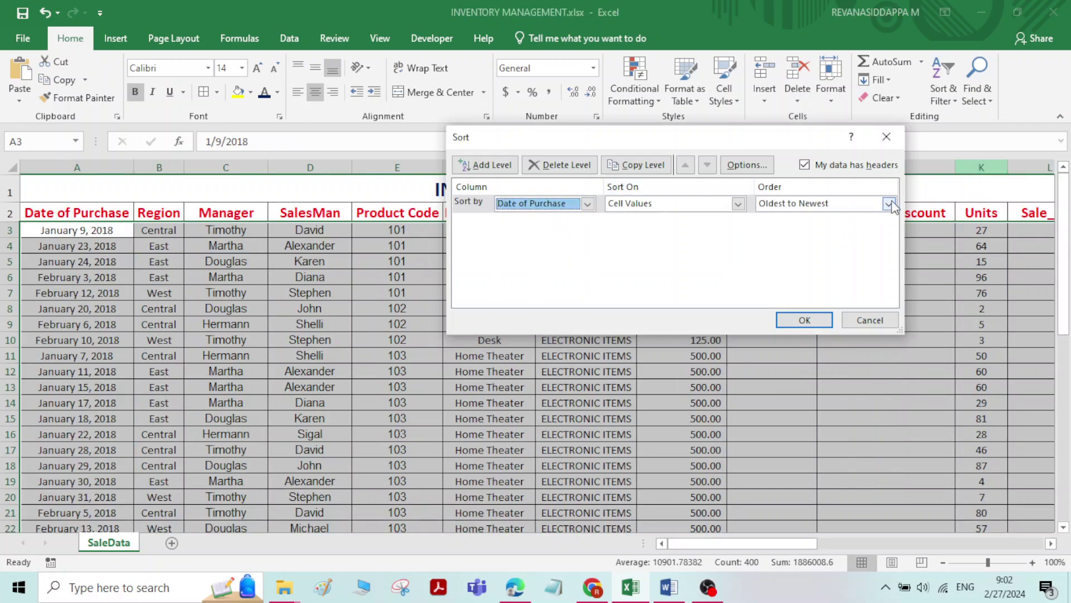
left_click(804, 320)
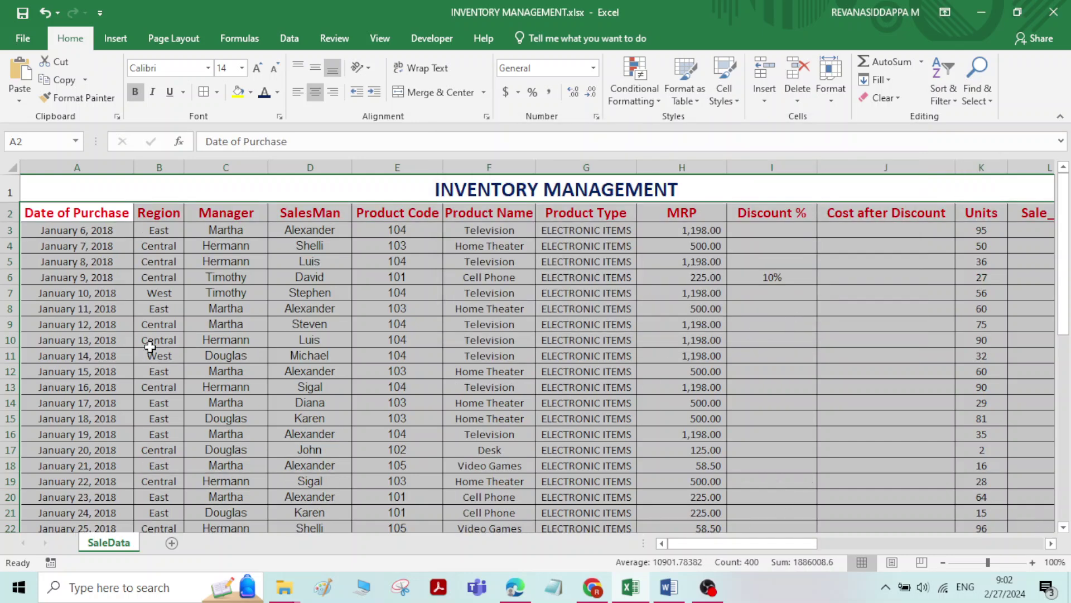
- Examine the order of the purchase dates in column A from the first data row to the last
left_click(83, 262)
left_click(89, 231)
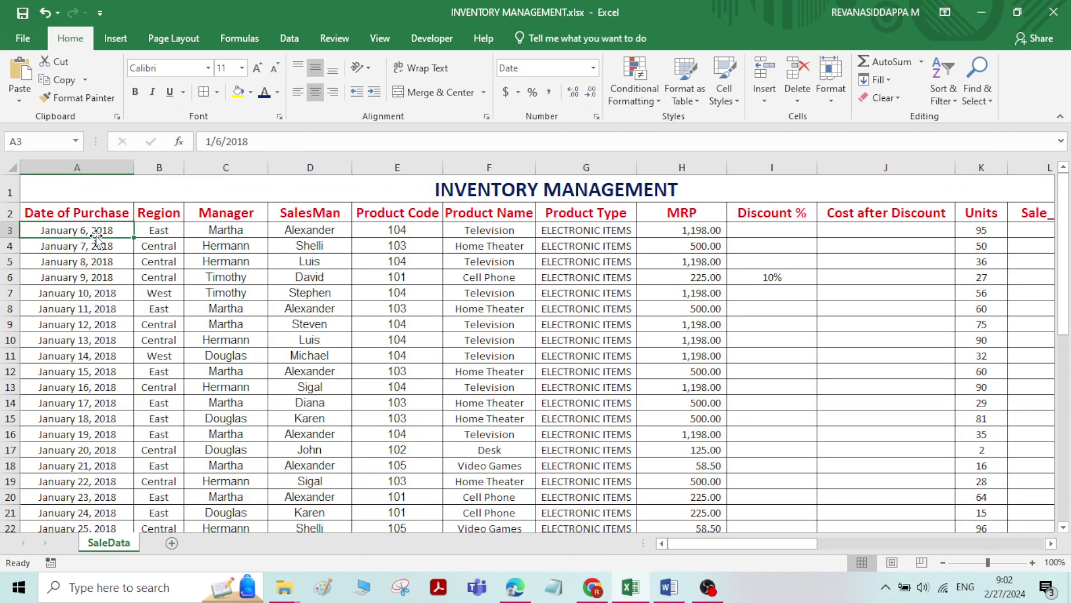
scroll(98, 246, "down", 4)
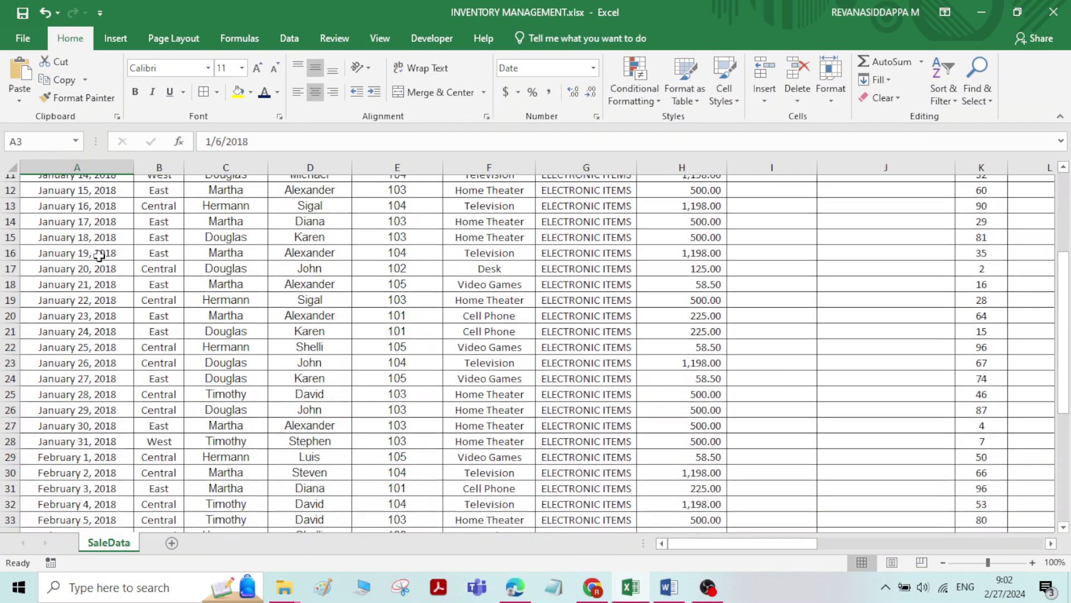
scroll(99, 257, "down", 3)
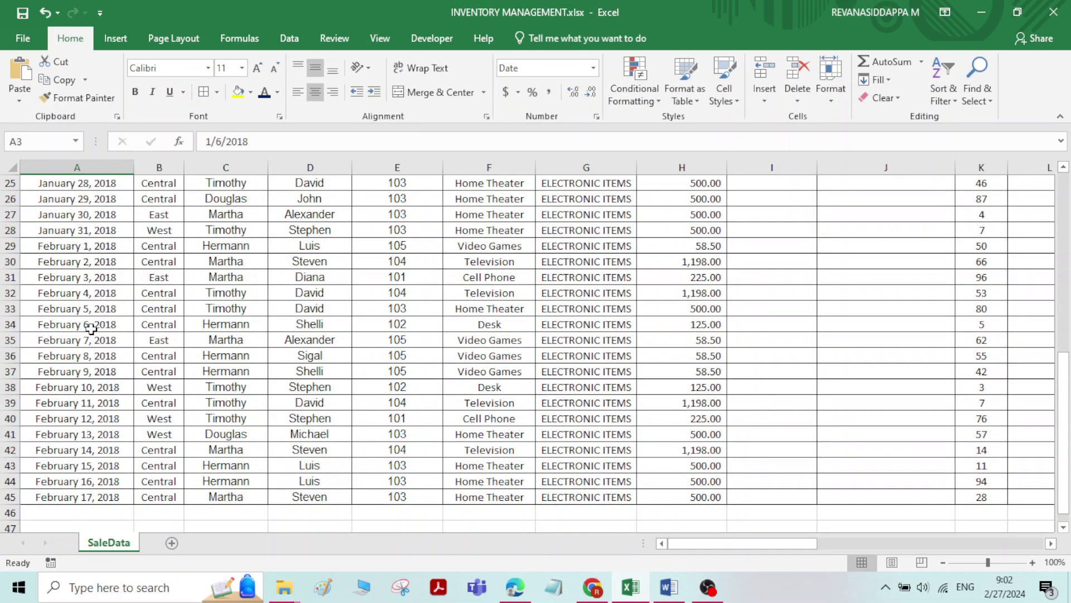
scroll(91, 335, "up", 8)
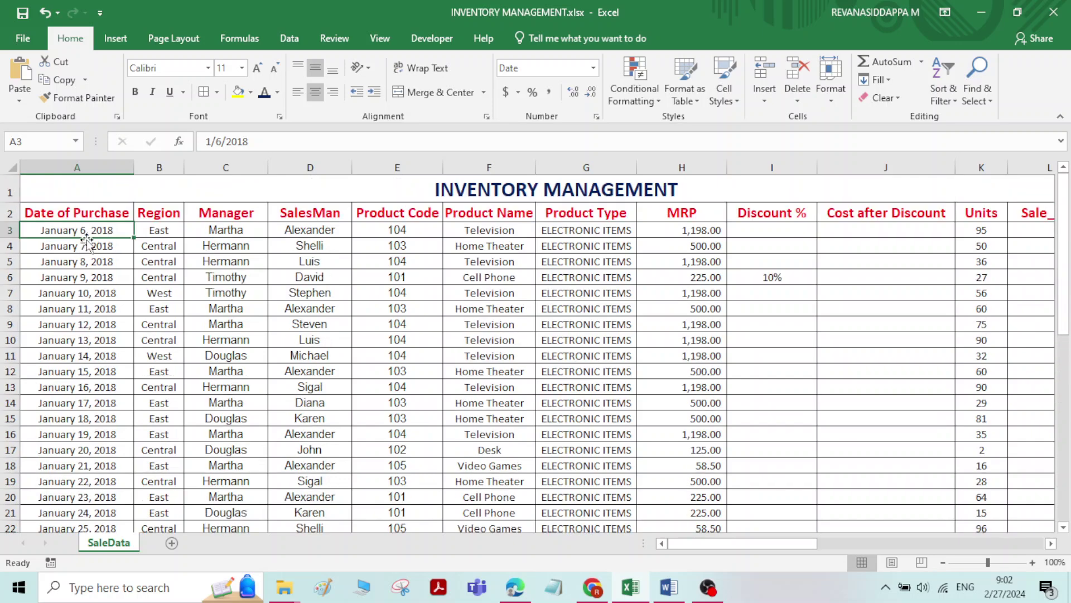
scroll(93, 279, "down", 9)
left_click(94, 462)
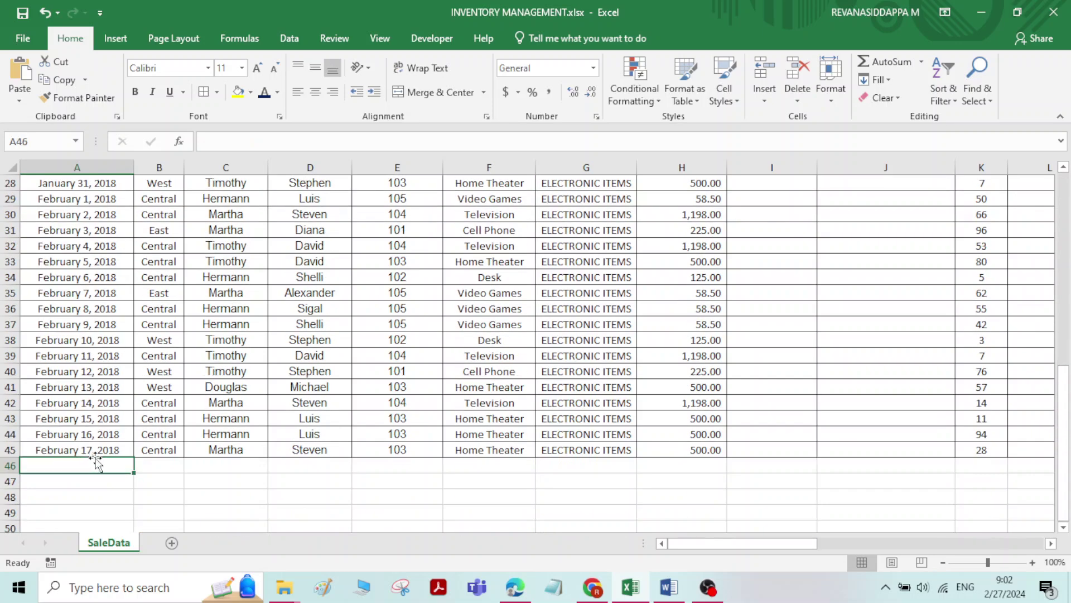
scroll(700, 259, "up", 5)
scroll(692, 259, "up", 4)
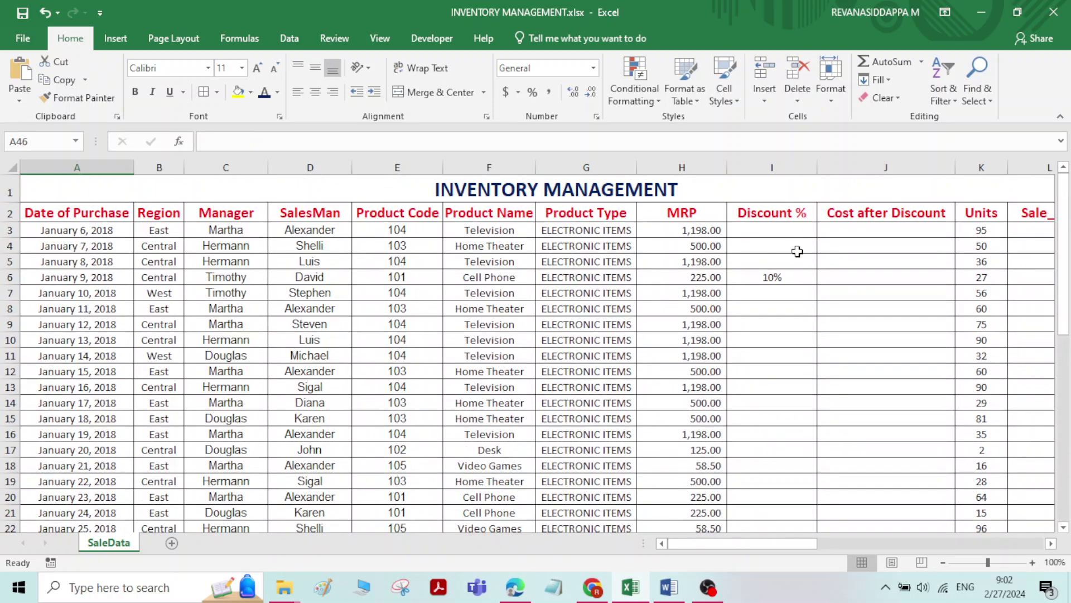
- Try a 10% discount in I3 and clear the discount entries in I3 and I6
left_click(786, 229)
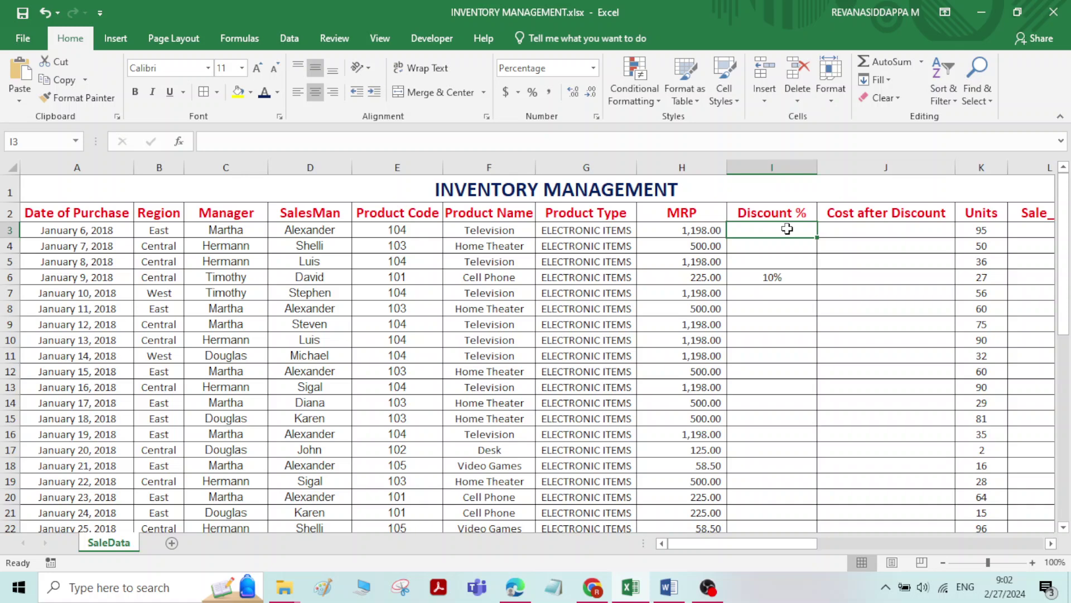
type("10")
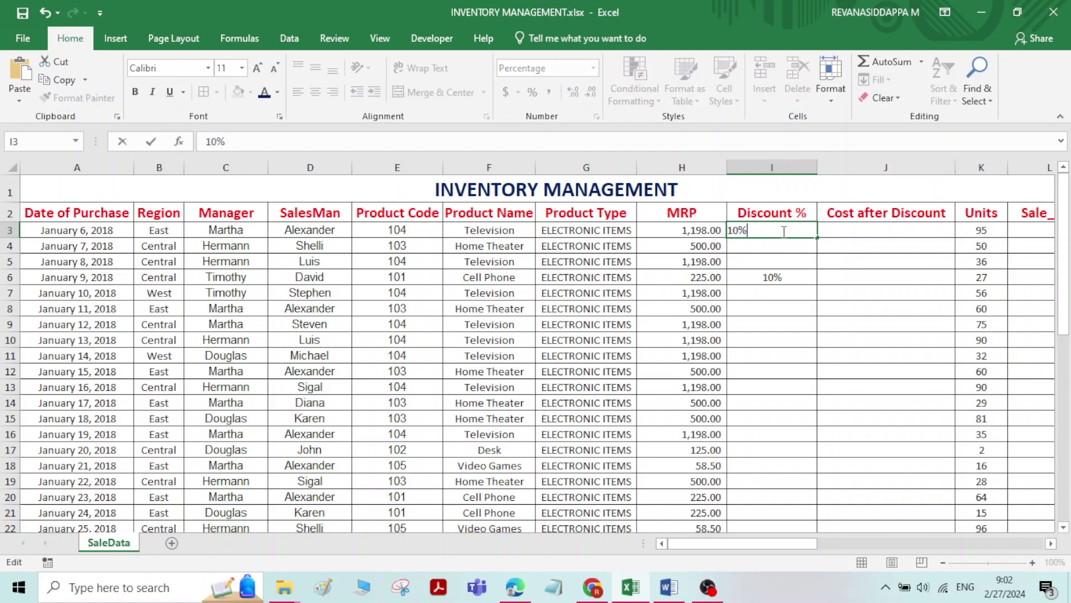
key("Return")
left_click(773, 228)
key("Delete")
left_click(772, 277)
key("Delete")
- Enter a 10% discount in I3 and fill it down through I28 for all January purchases
left_click(777, 230)
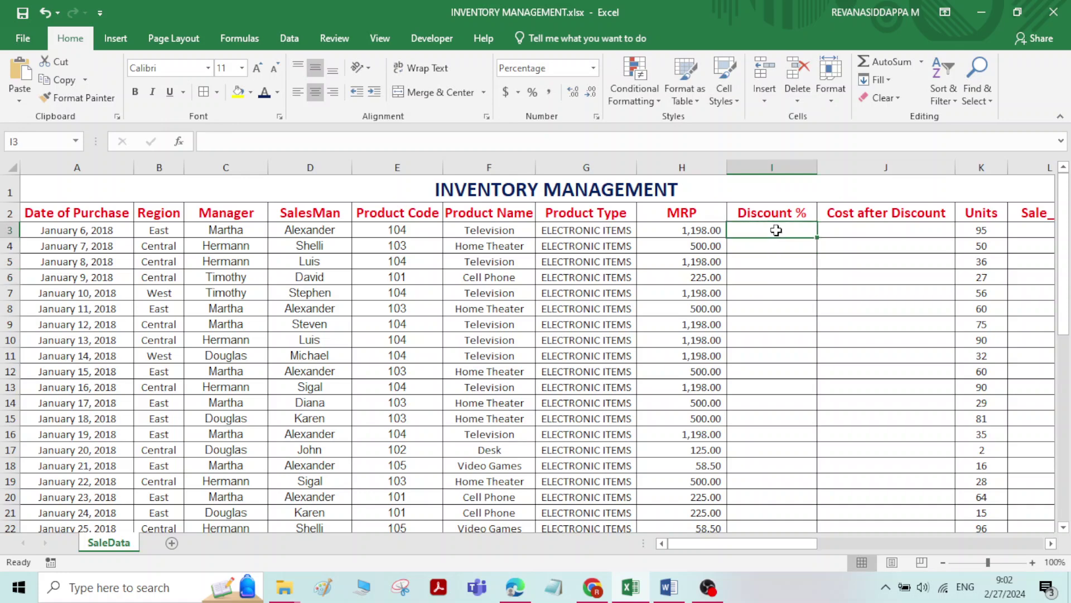
type("10")
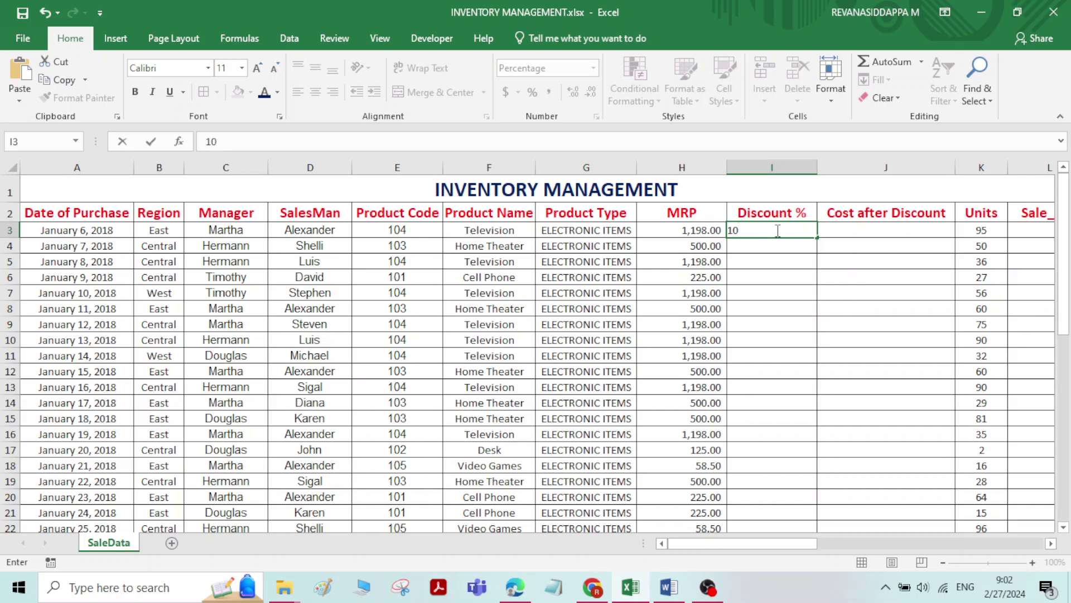
key("Return")
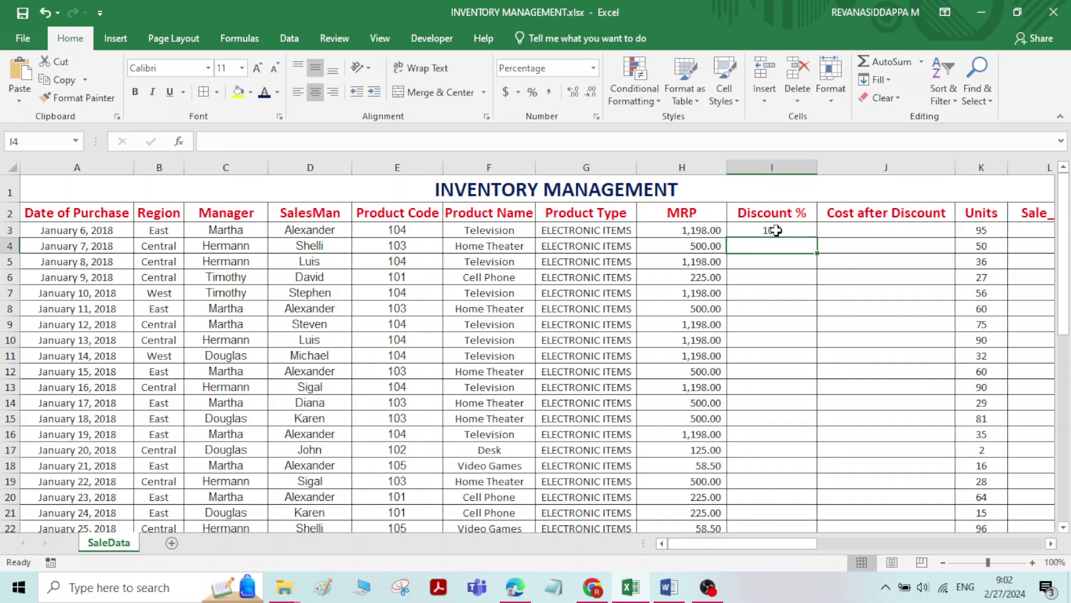
left_click(776, 229)
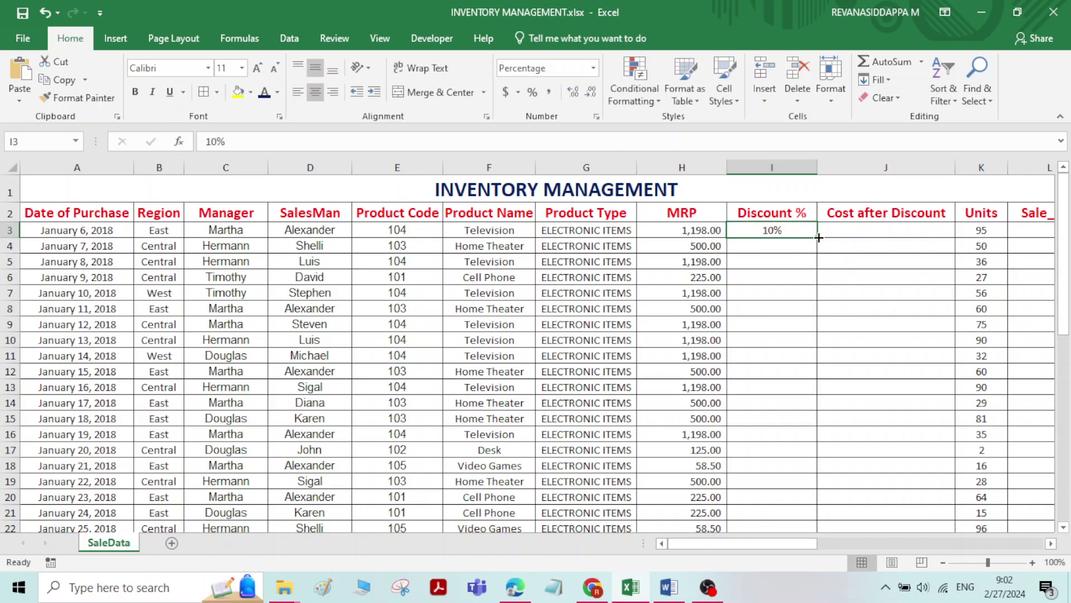
left_click_drag(818, 238, 785, 514)
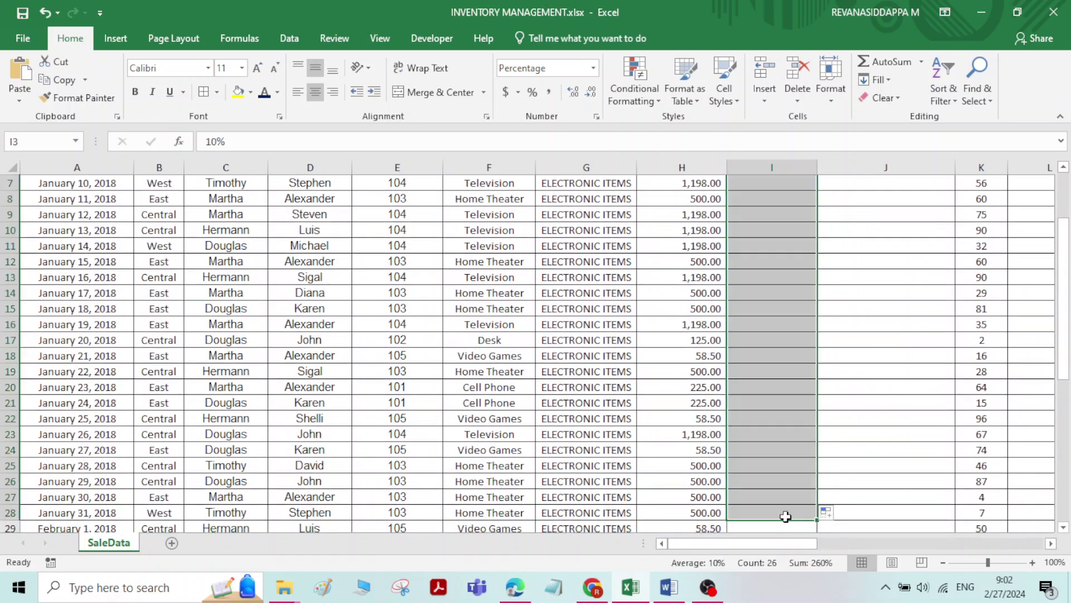
- Enter a 20% discount in I29 and fill it down through I45 for all February purchases
scroll(784, 514, "down", 4)
left_click(773, 340)
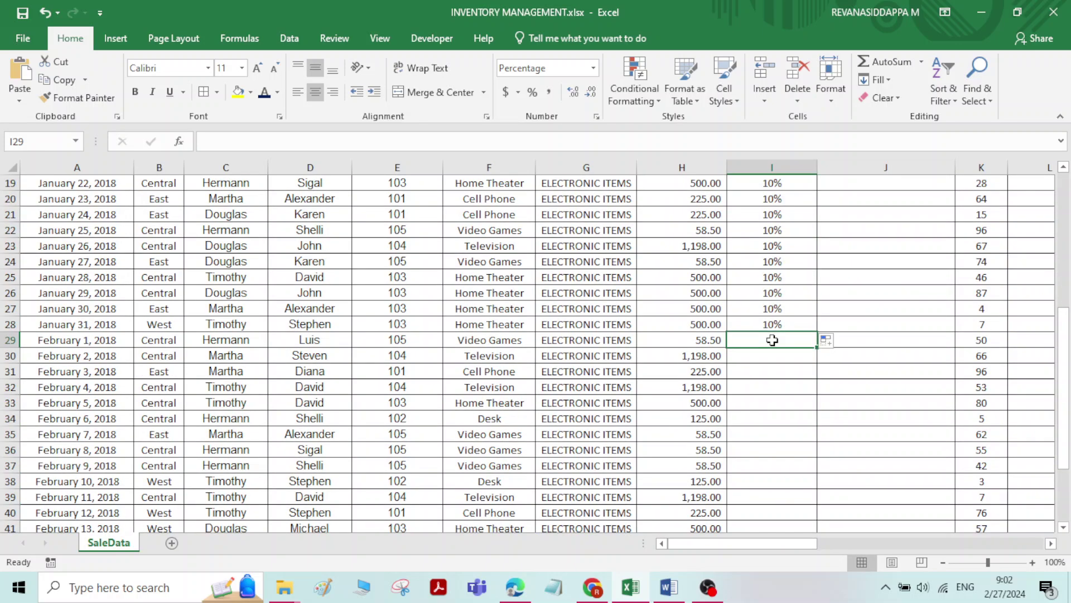
type("20")
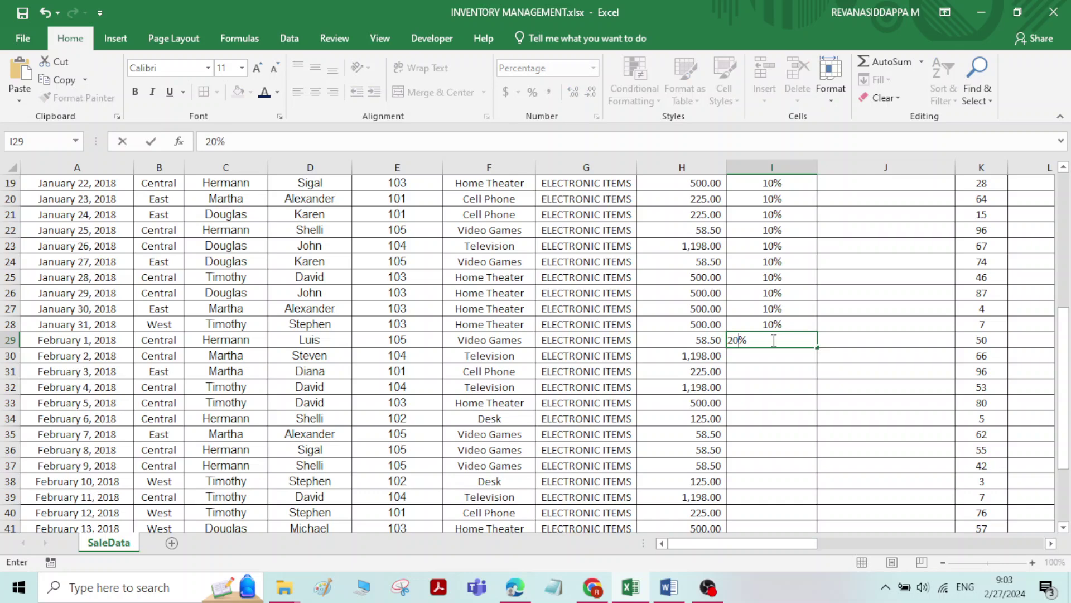
key("ctrl+Return")
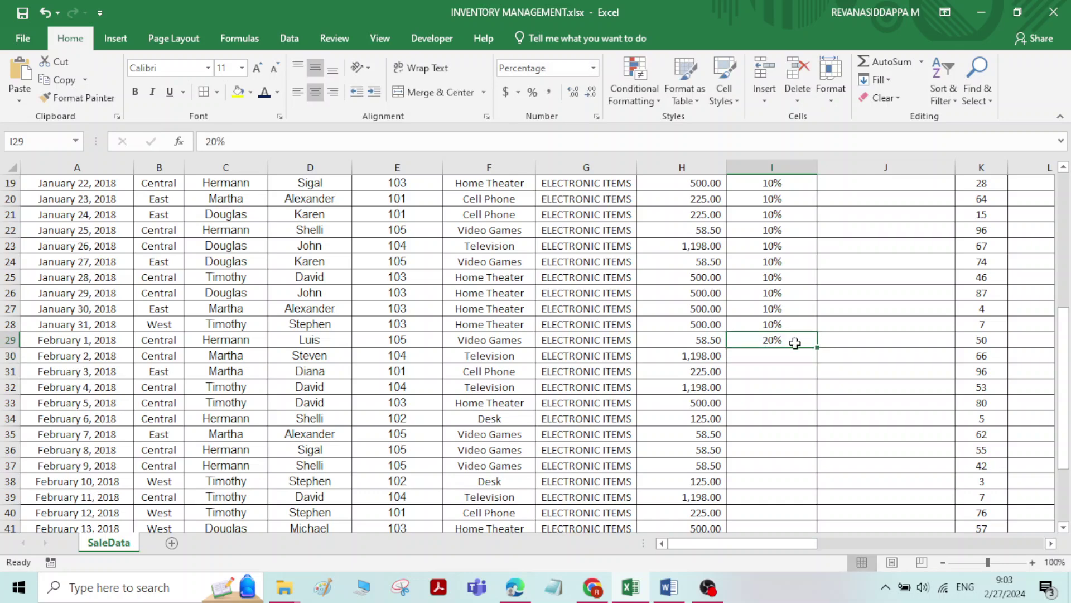
left_click_drag(817, 347, 797, 505)
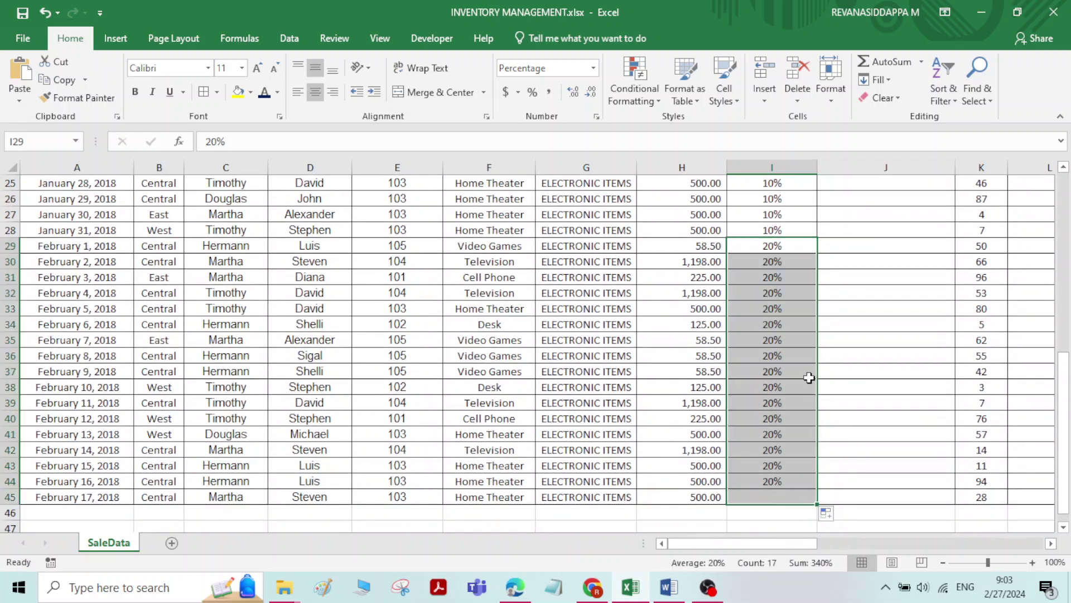
- Calculate the Cost after Discount in J3 with the formula =H3-H3*I3
scroll(809, 379, "up", 3)
scroll(809, 380, "up", 5)
left_click(846, 290)
left_click(868, 235)
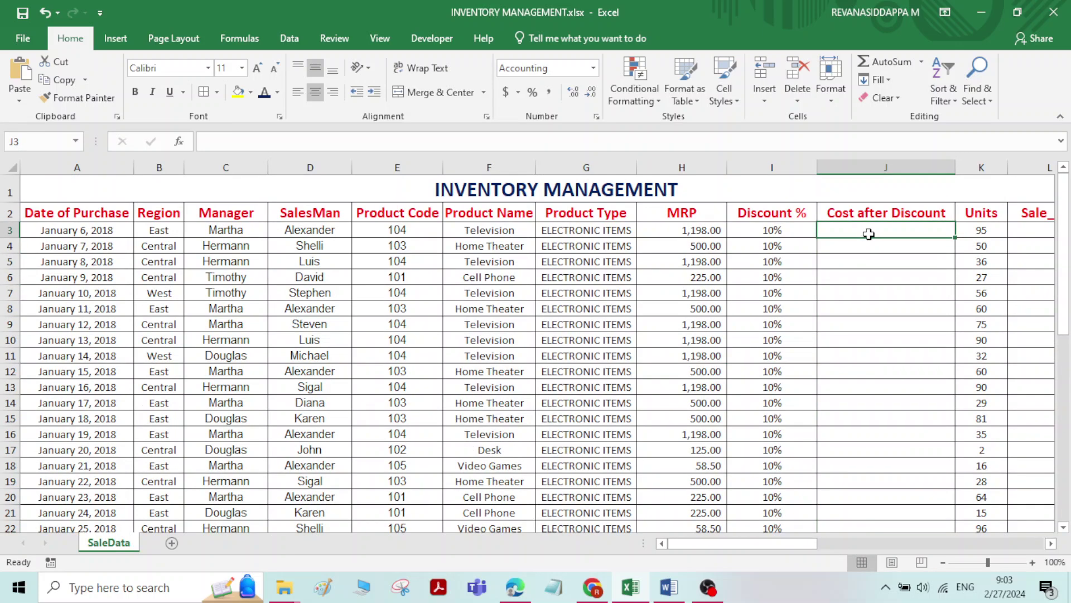
left_click(697, 230)
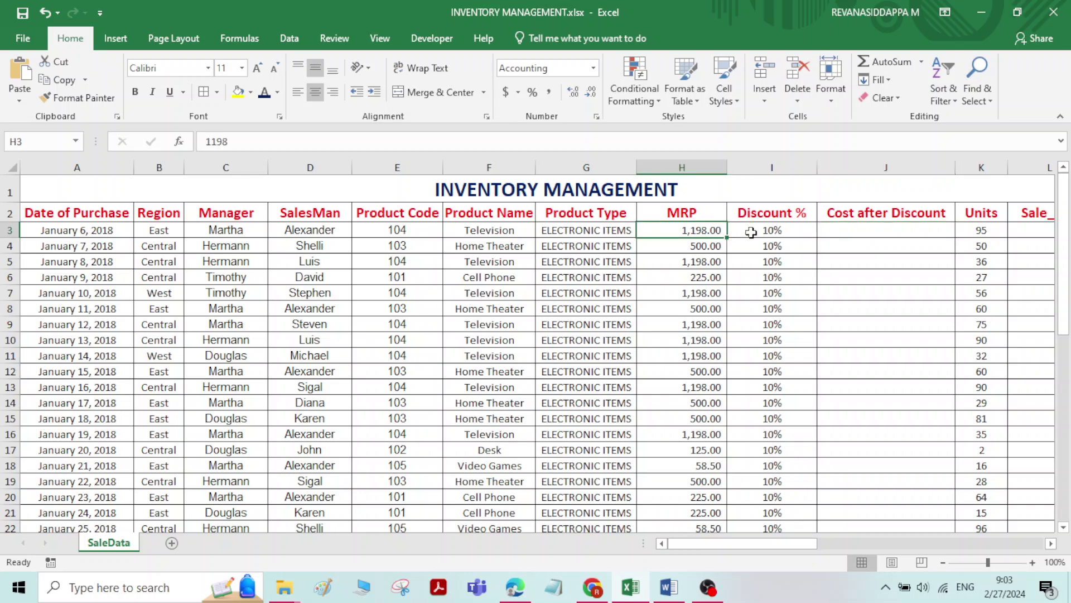
left_click(769, 228)
left_click(882, 230)
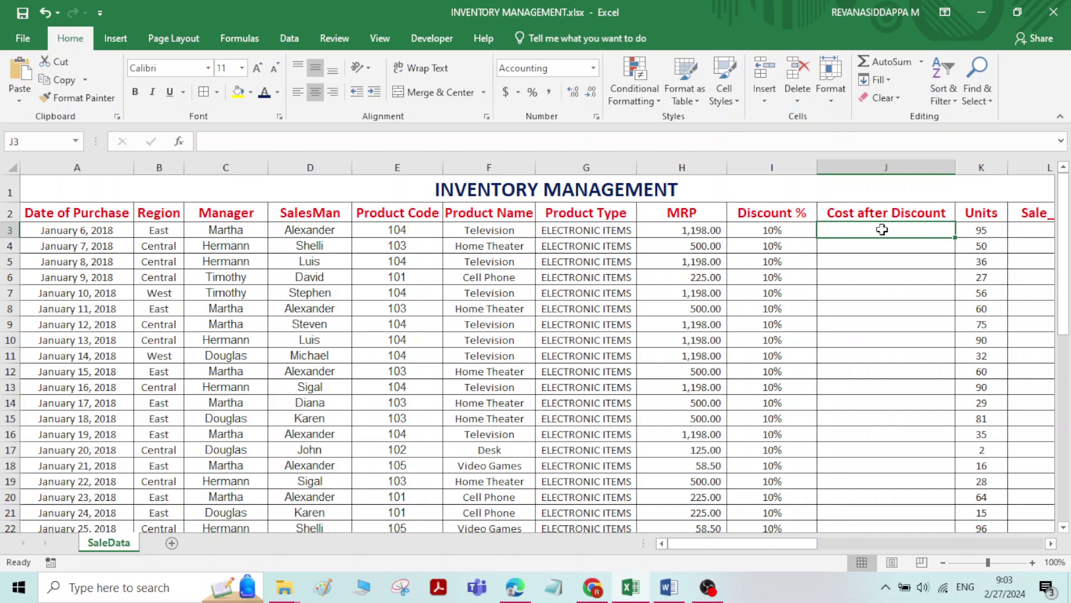
type("=")
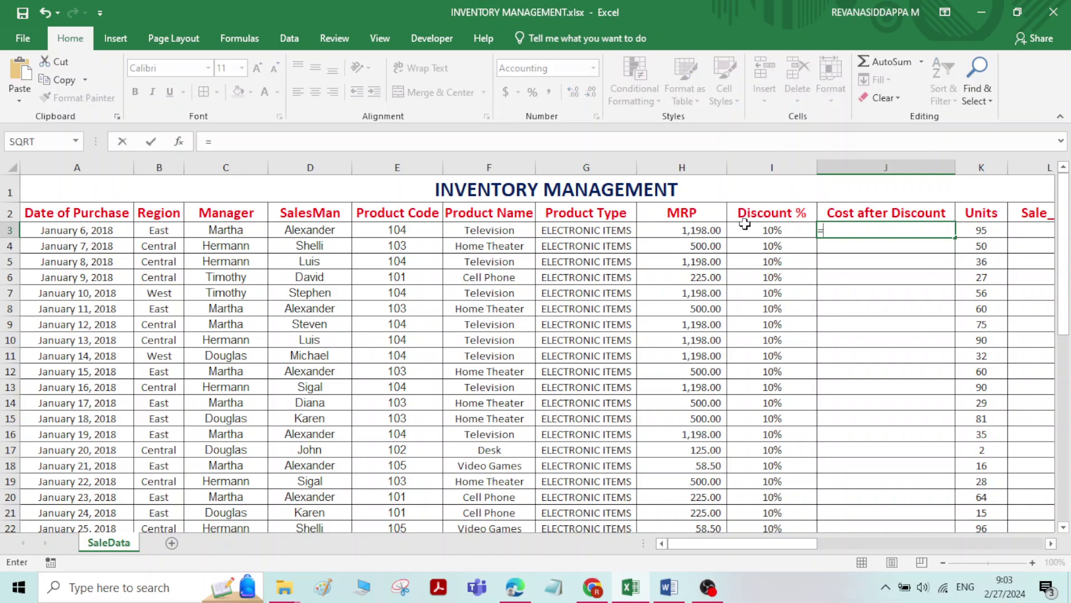
left_click(690, 229)
type("-")
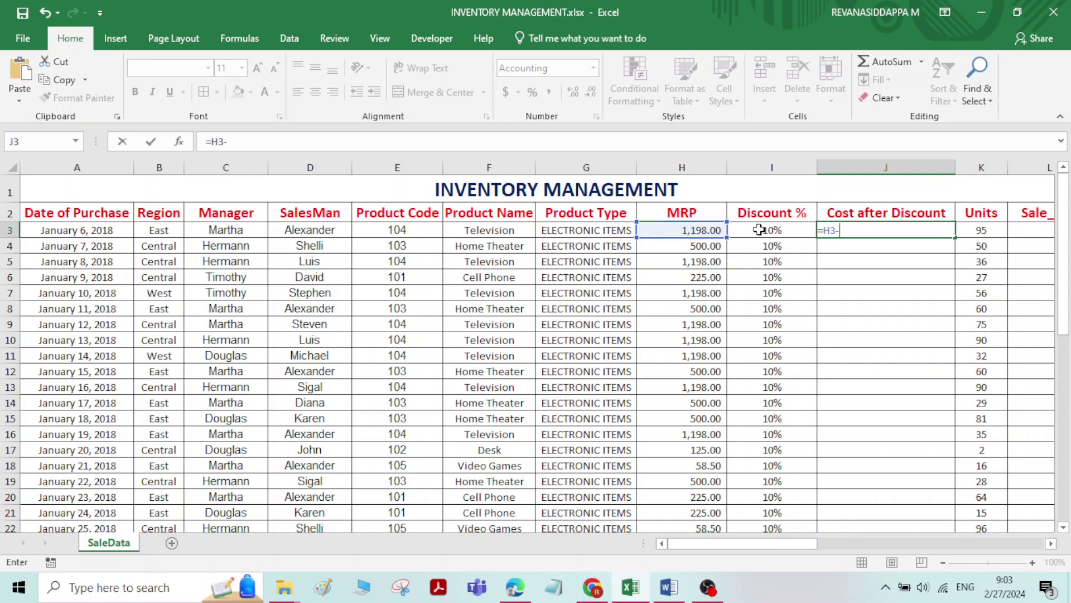
left_click(703, 231)
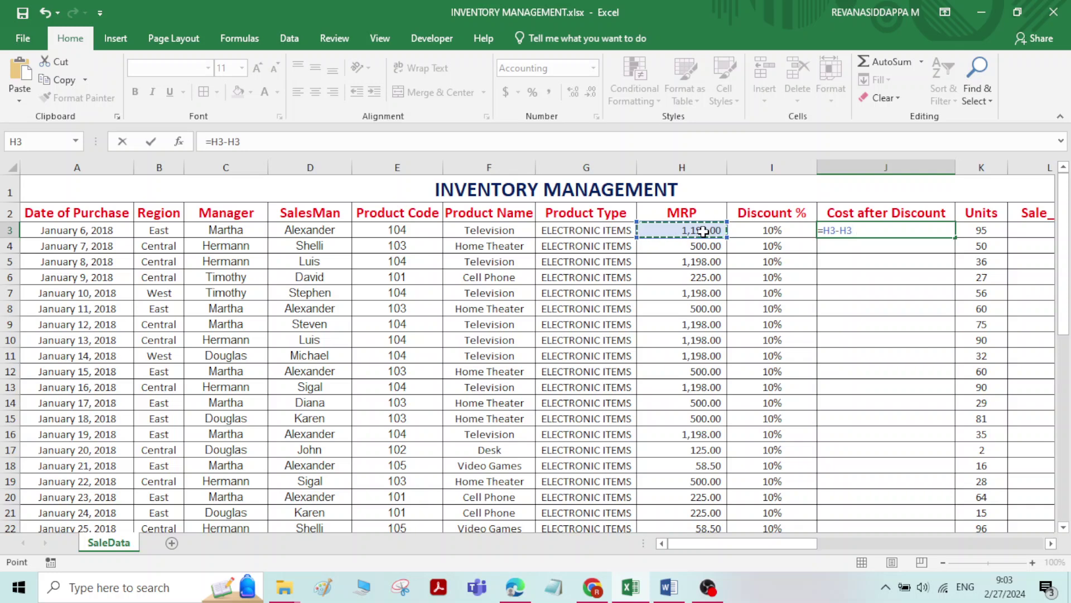
type("*")
left_click(786, 231)
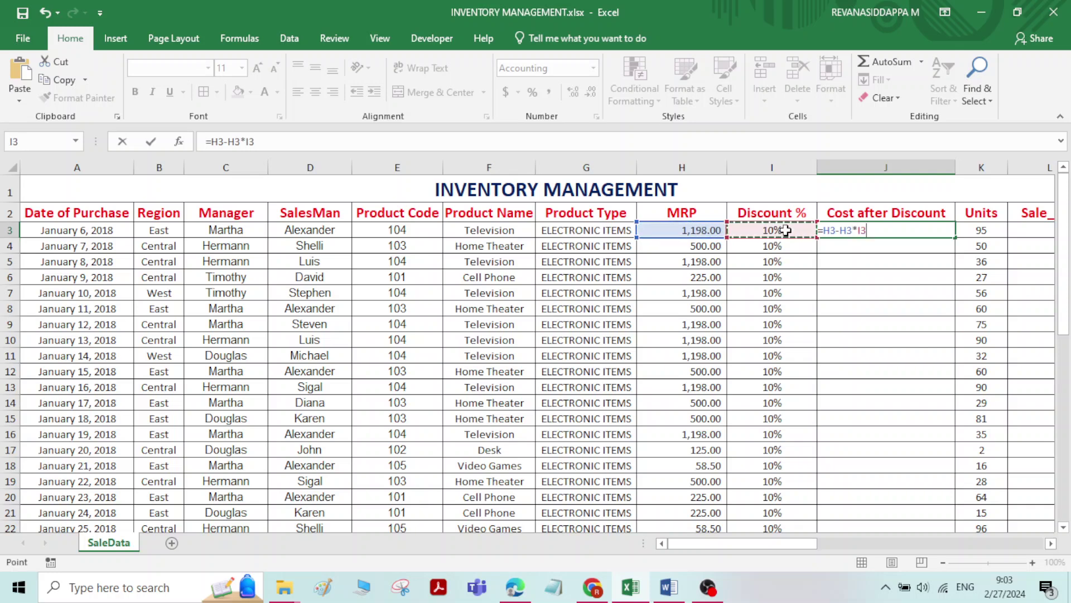
key("Return")
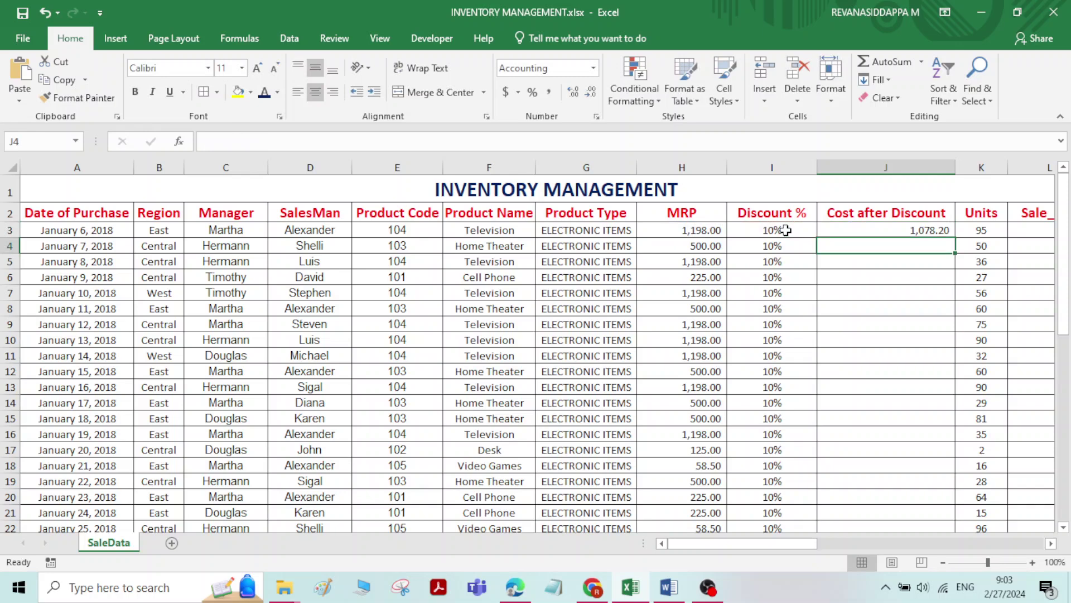
- Format J3 to show no decimal places and fill its formula down through J45
left_click(922, 231)
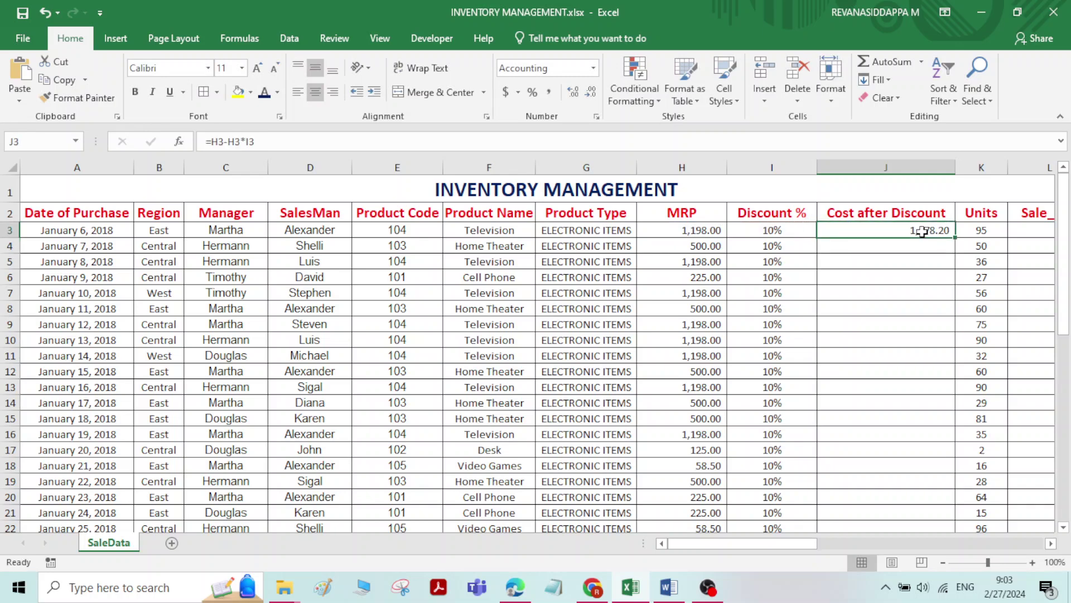
left_click(596, 94)
left_click(596, 95)
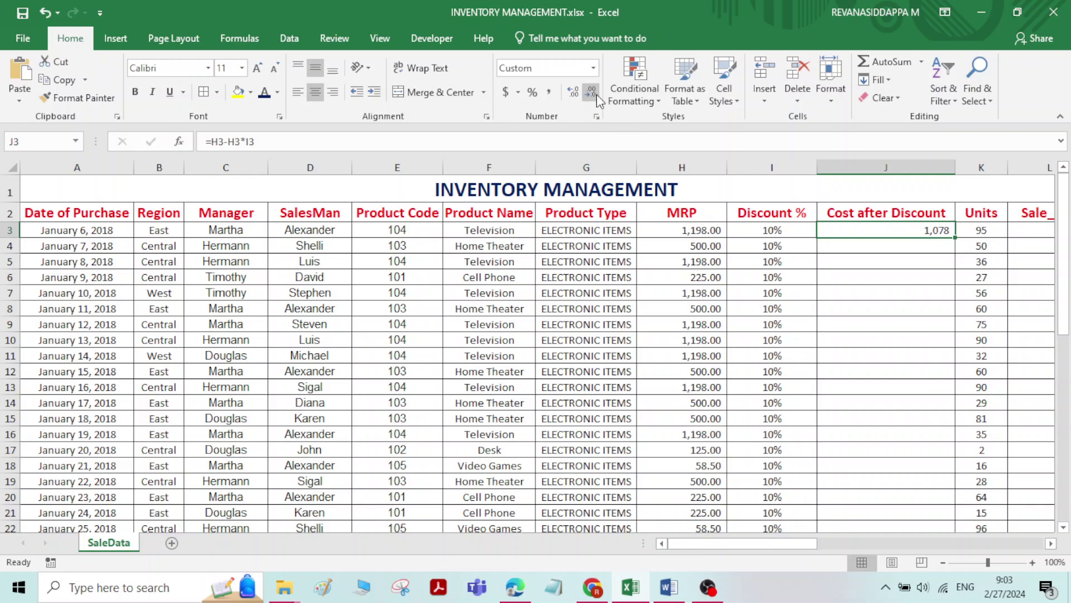
double_click(956, 239)
scroll(908, 349, "down", 3)
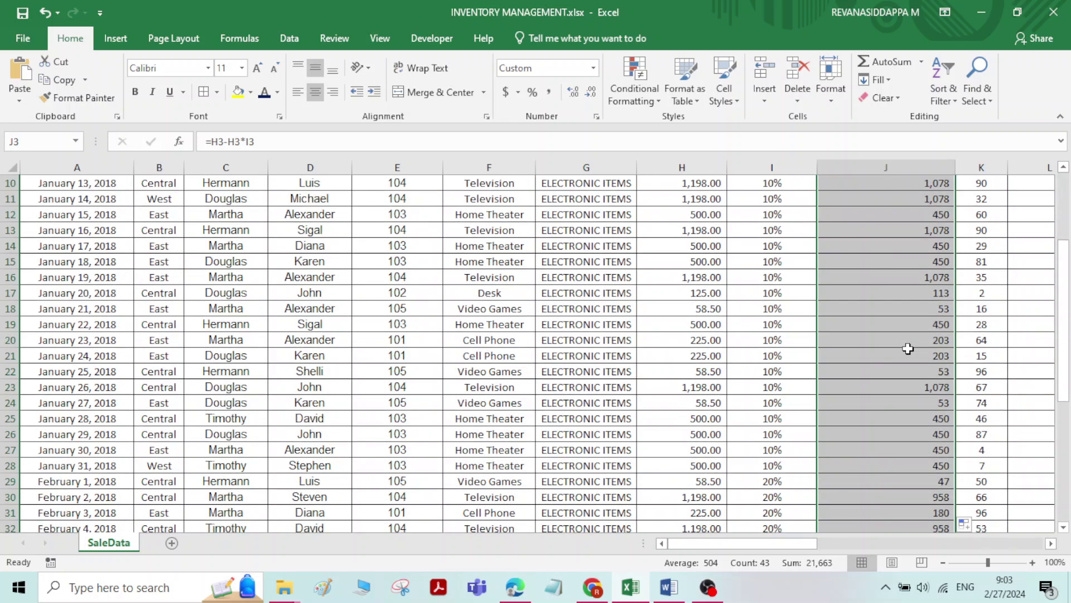
- Review the filled Cost after Discount column and compare the purchase dates, product names, Units and empty Sale_amt columns
scroll(908, 349, "down", 5)
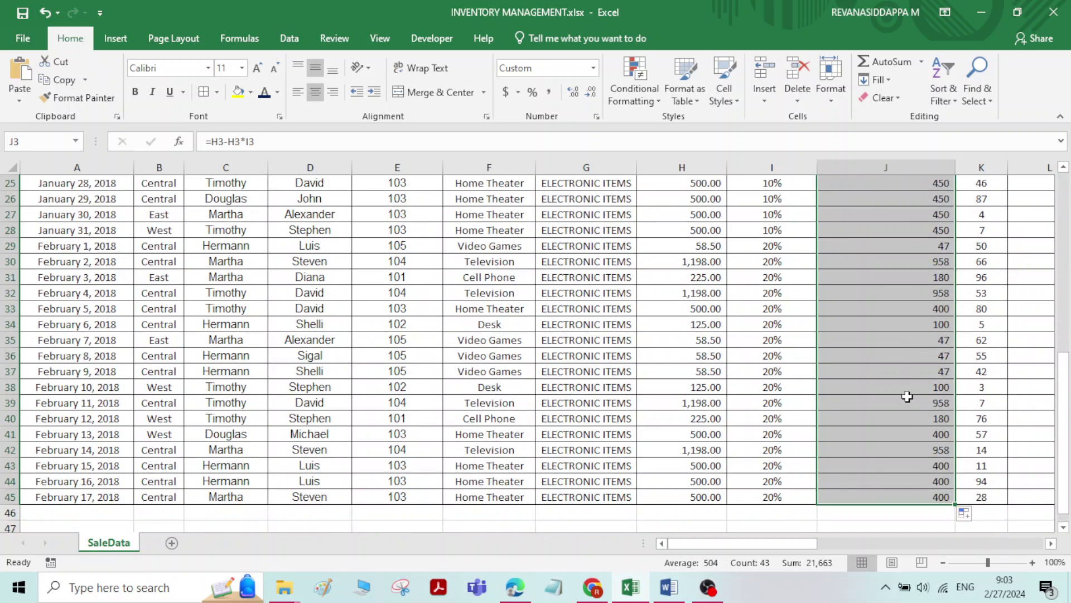
scroll(907, 396, "up", 8)
left_click_drag(770, 543, 843, 542)
left_click(104, 233)
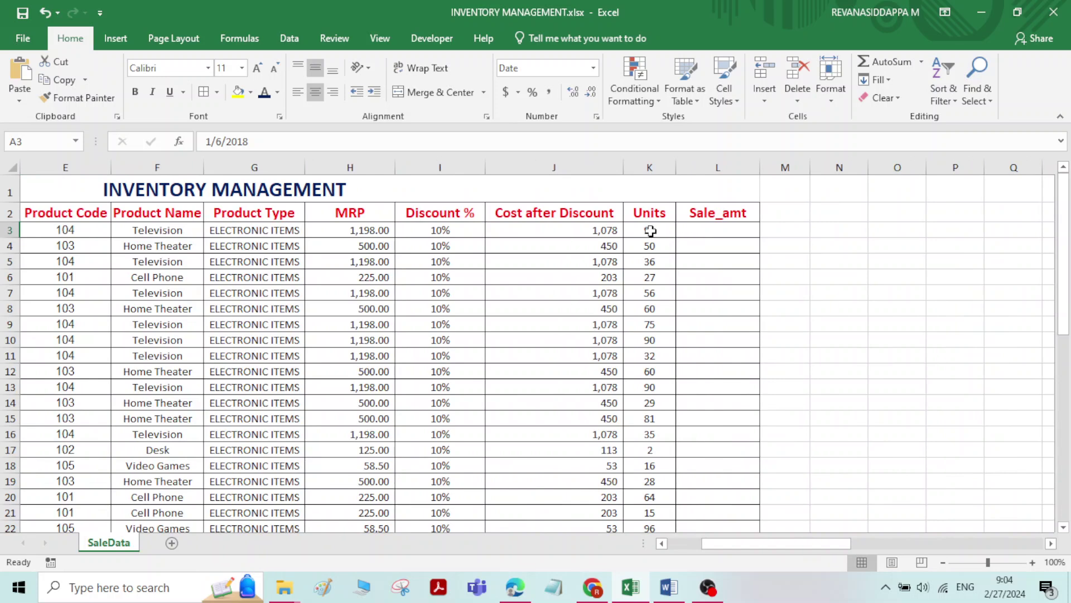
left_click(651, 230)
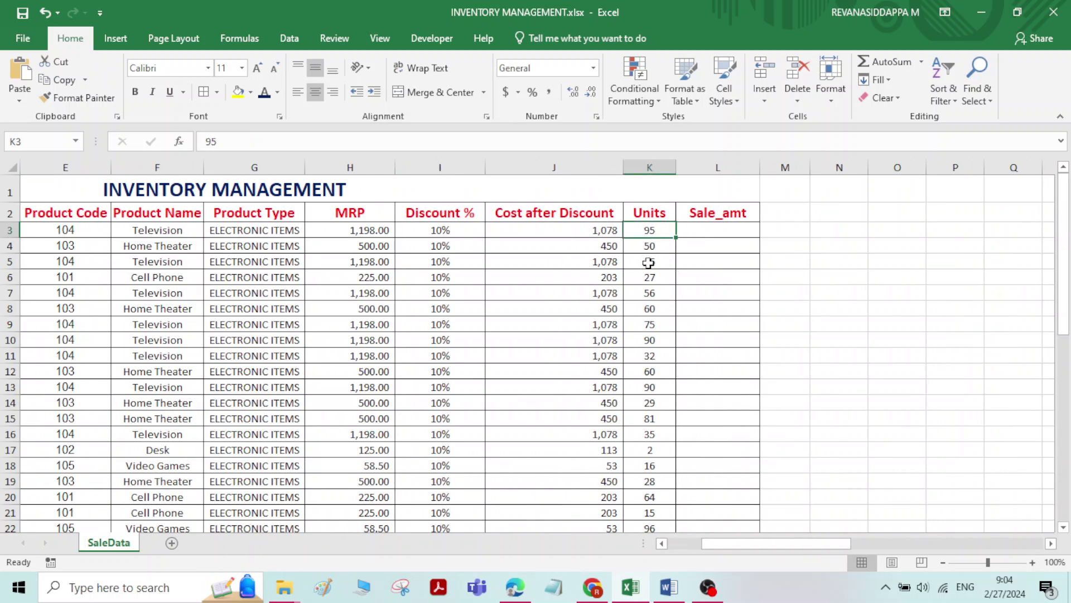
left_click(705, 230)
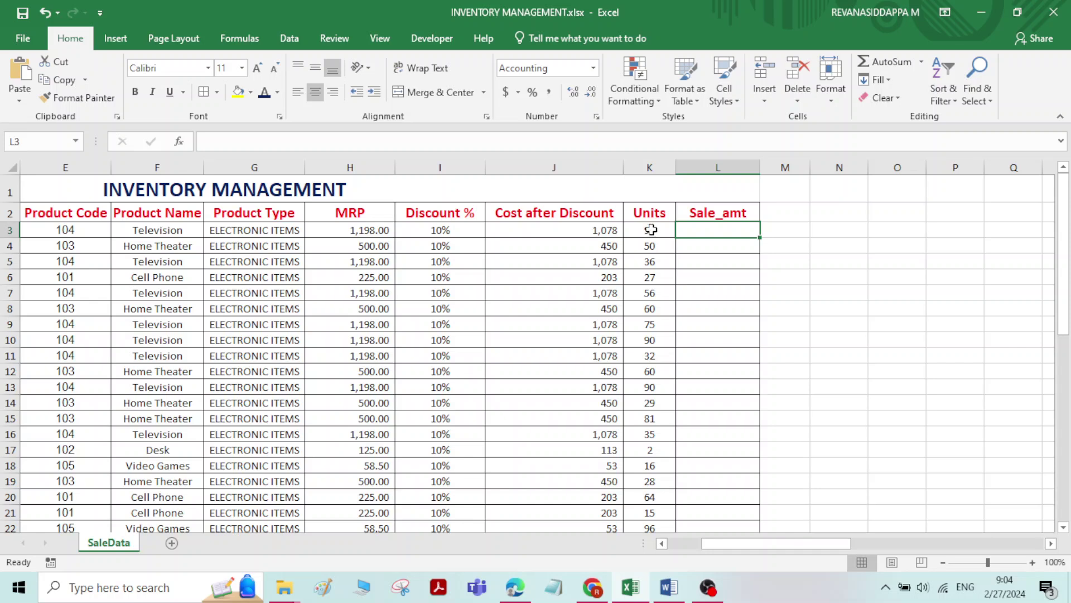
left_click(645, 230)
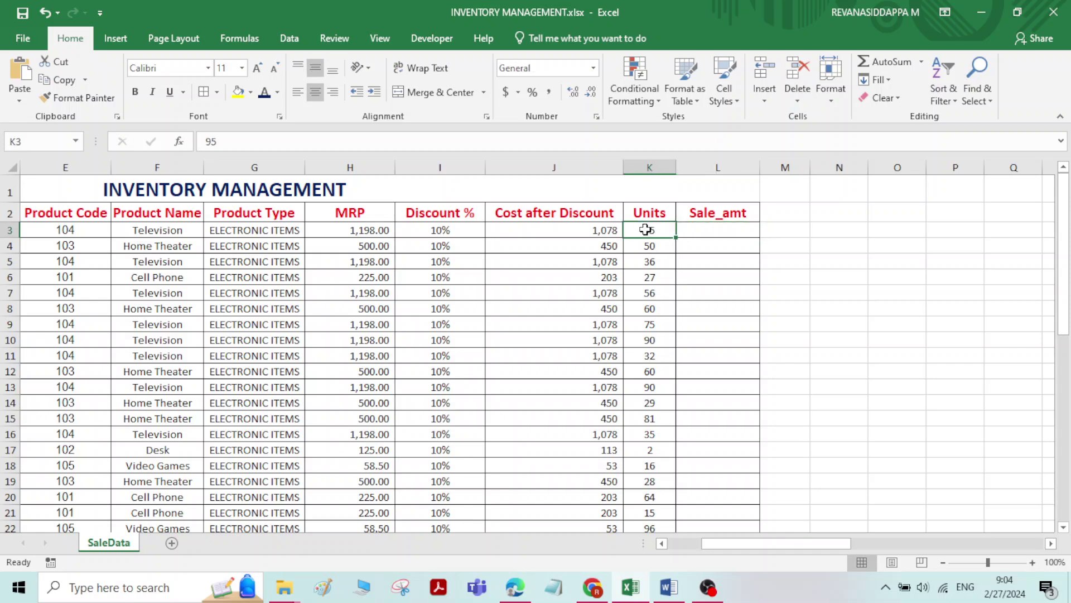
left_click(181, 223)
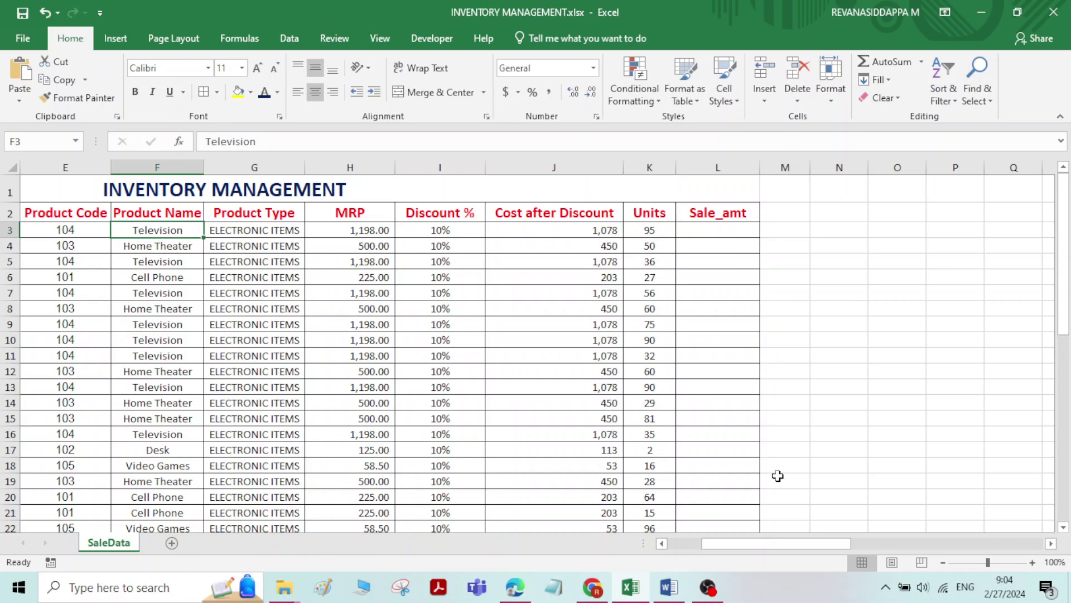
left_click_drag(781, 543, 625, 524)
left_click(116, 229)
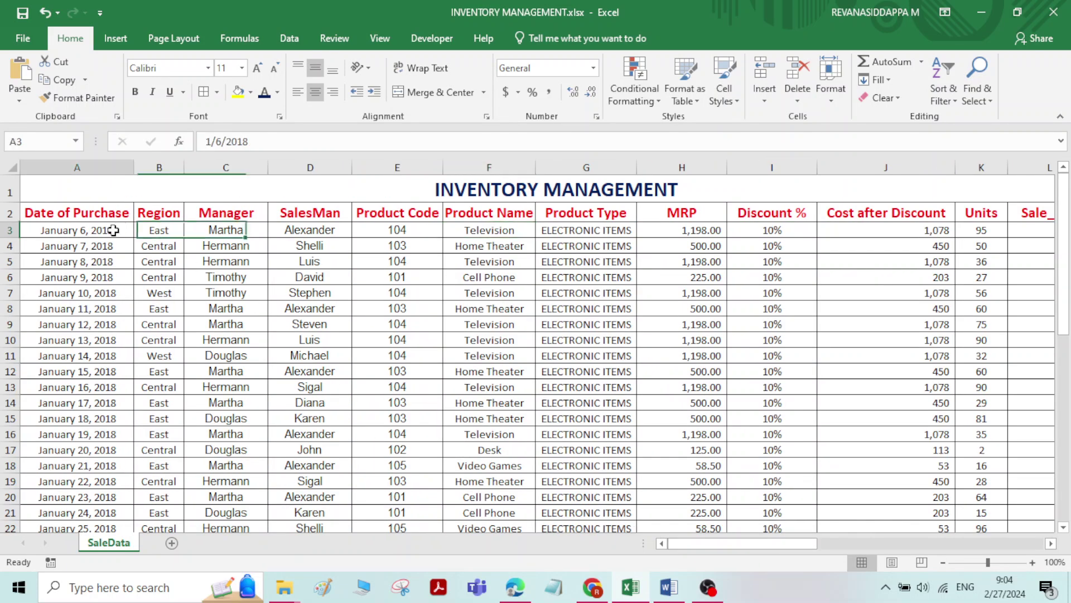
left_click_drag(772, 550, 813, 546)
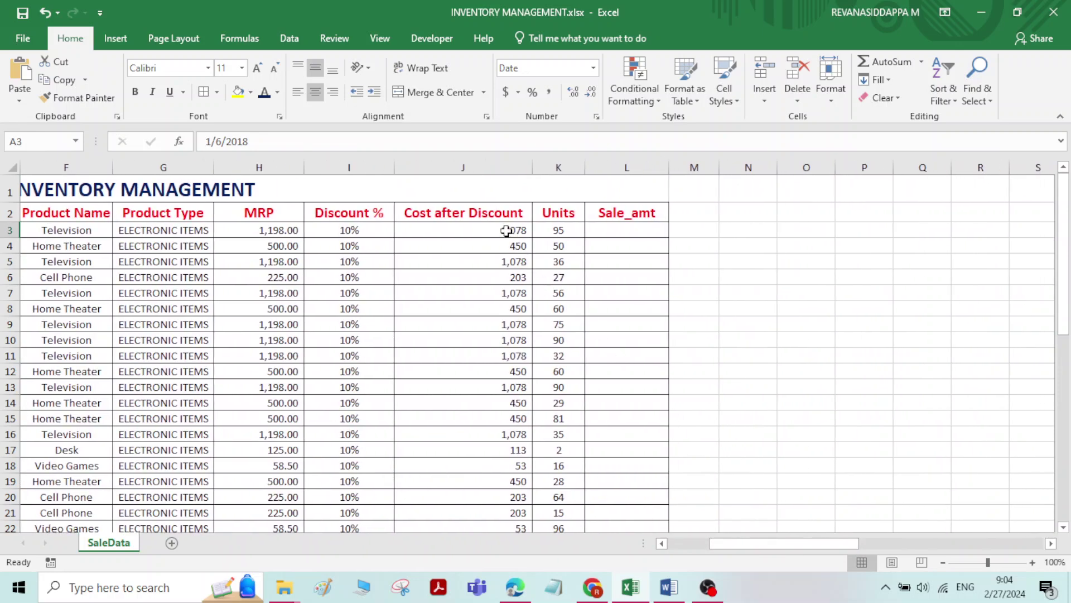
left_click(506, 230)
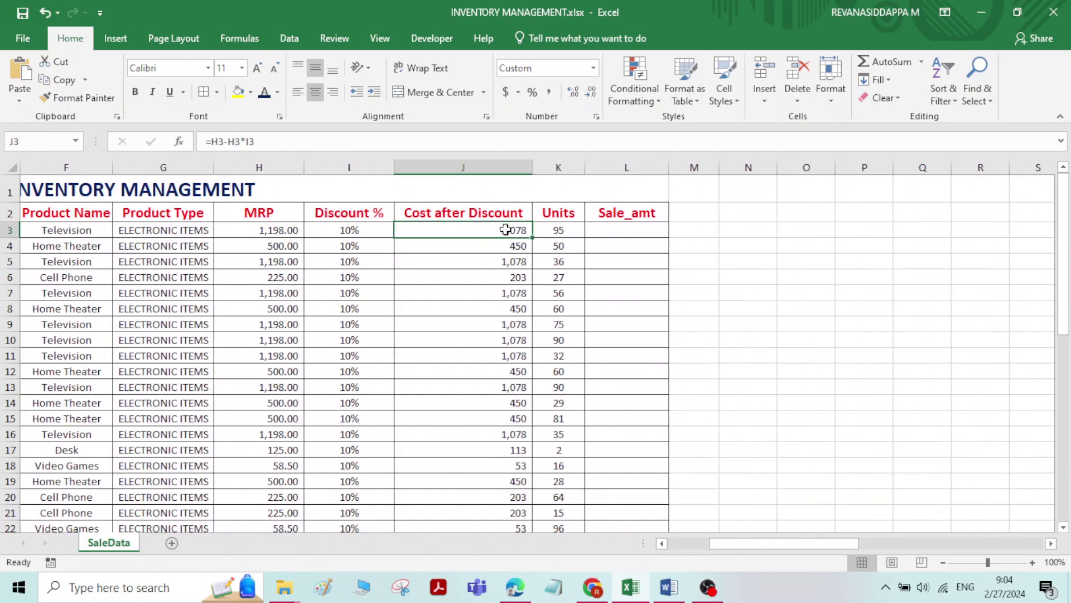
- Calculate the Sale_amt in L3 by multiplying cost after discount by units with the formula =J3*K3
left_click(615, 228)
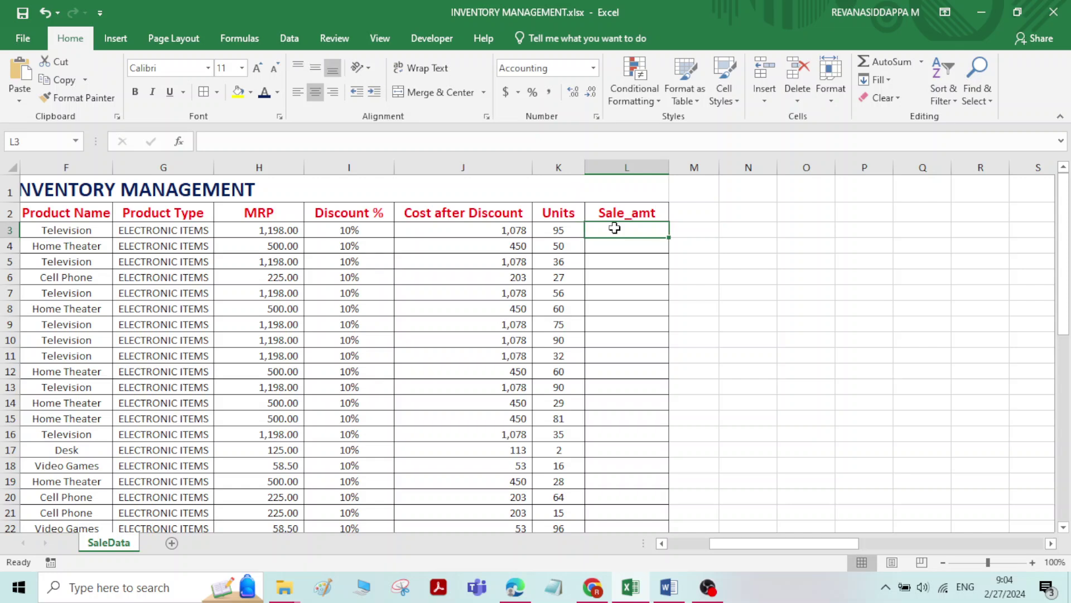
type("=")
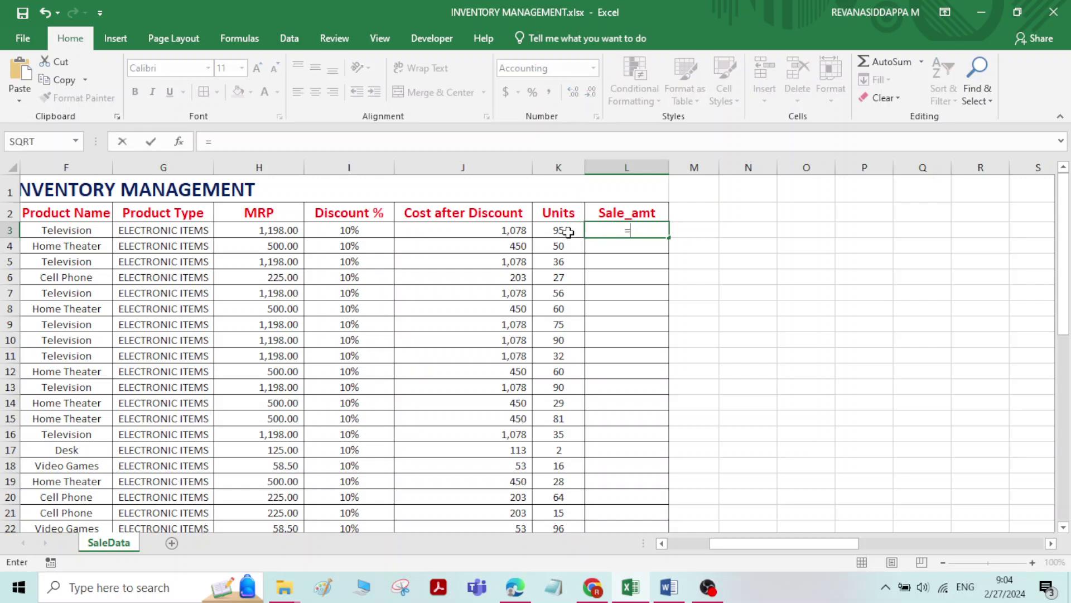
left_click(502, 230)
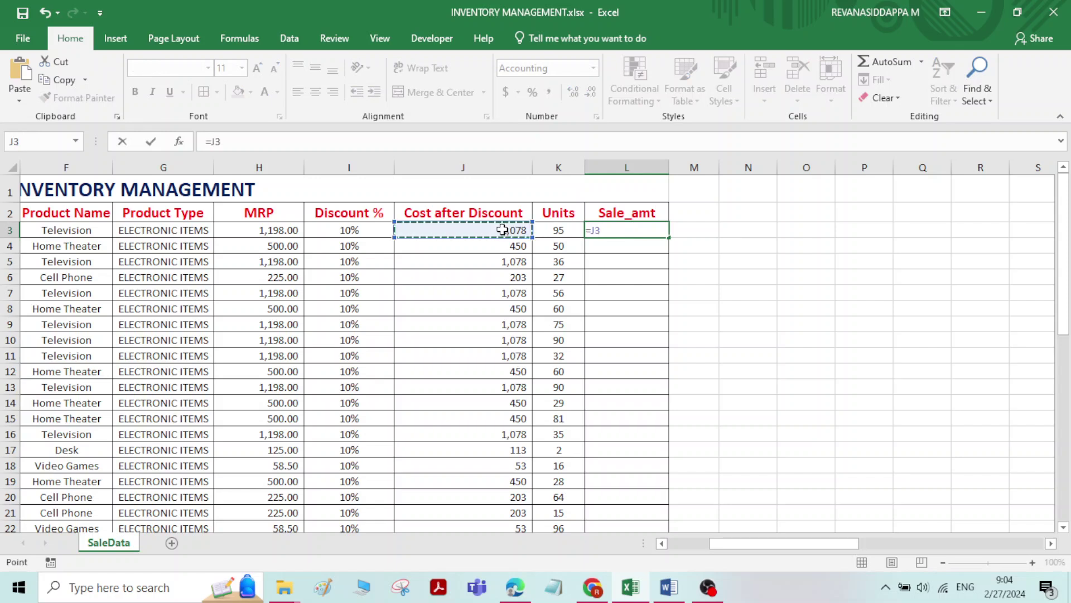
type("*")
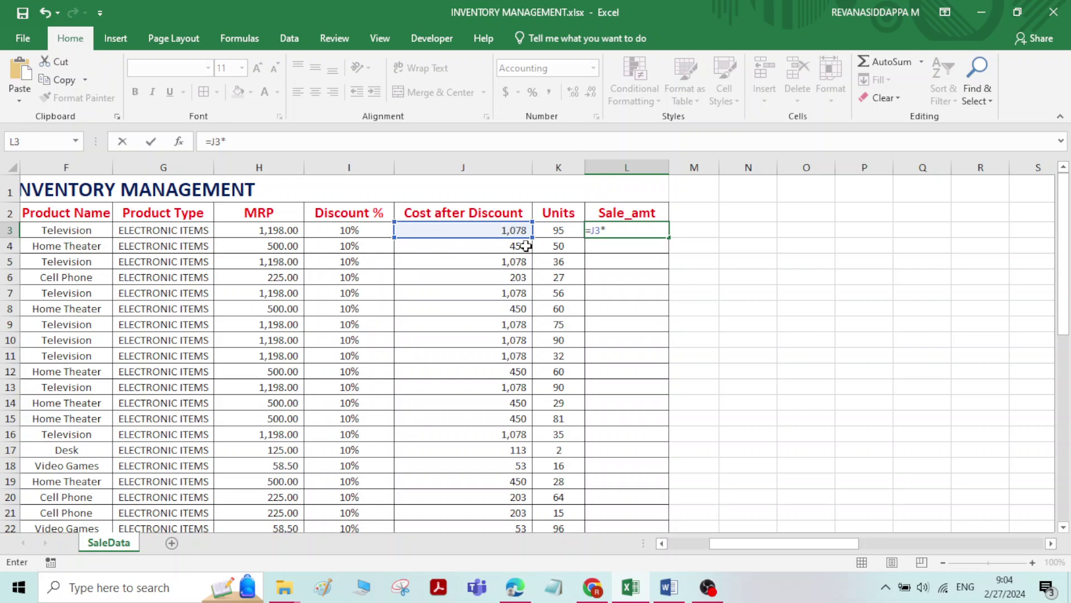
left_click(568, 230)
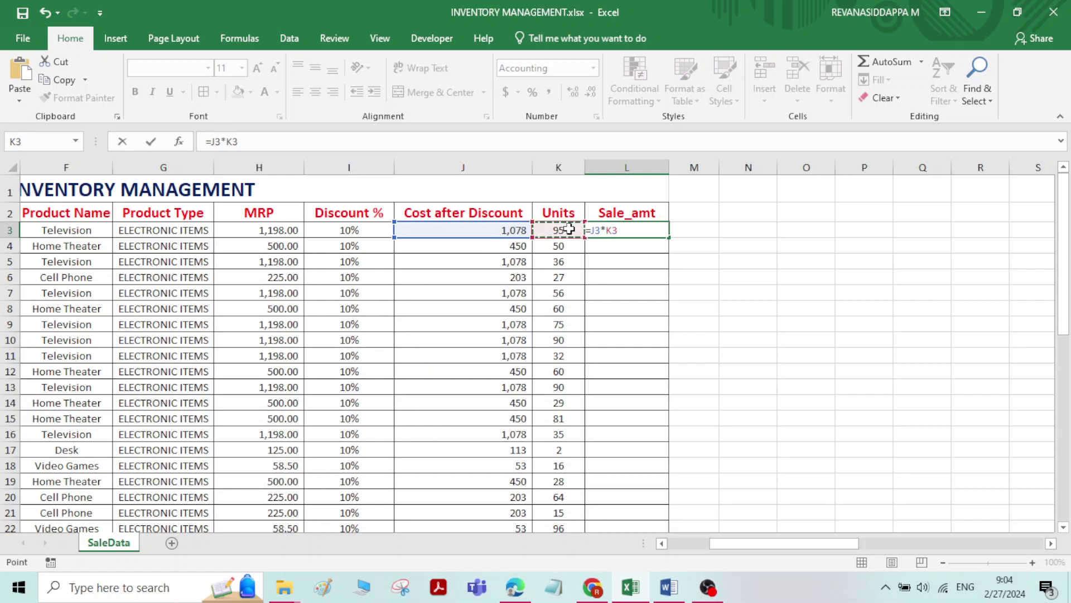
key("Return")
- Fill the Sale_amt formula from L3 down through L45 and check the filled column
left_click(636, 230)
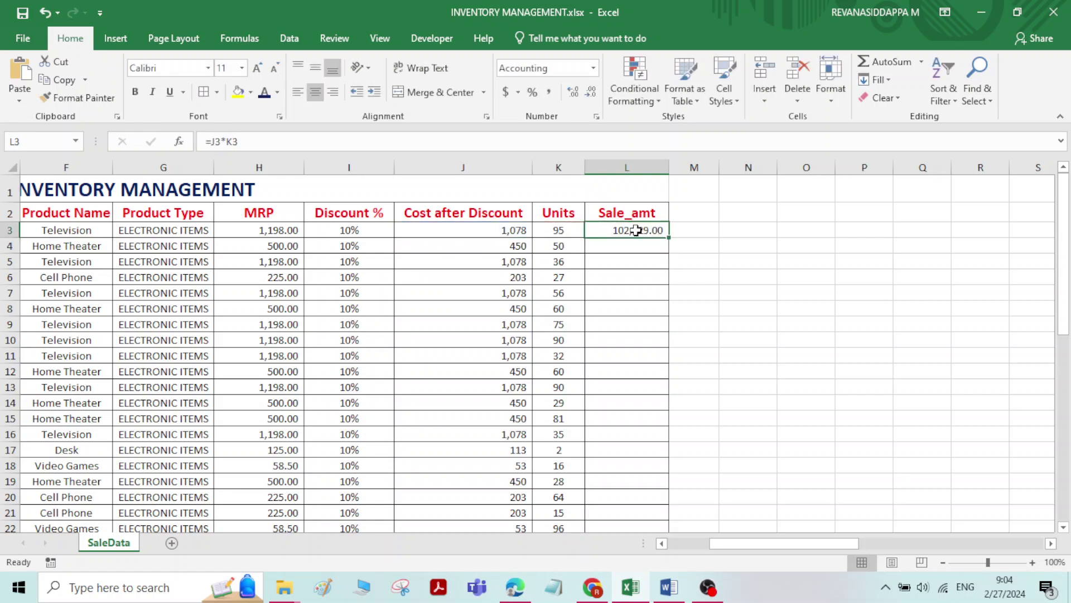
double_click(668, 238)
scroll(651, 324, "down", 2)
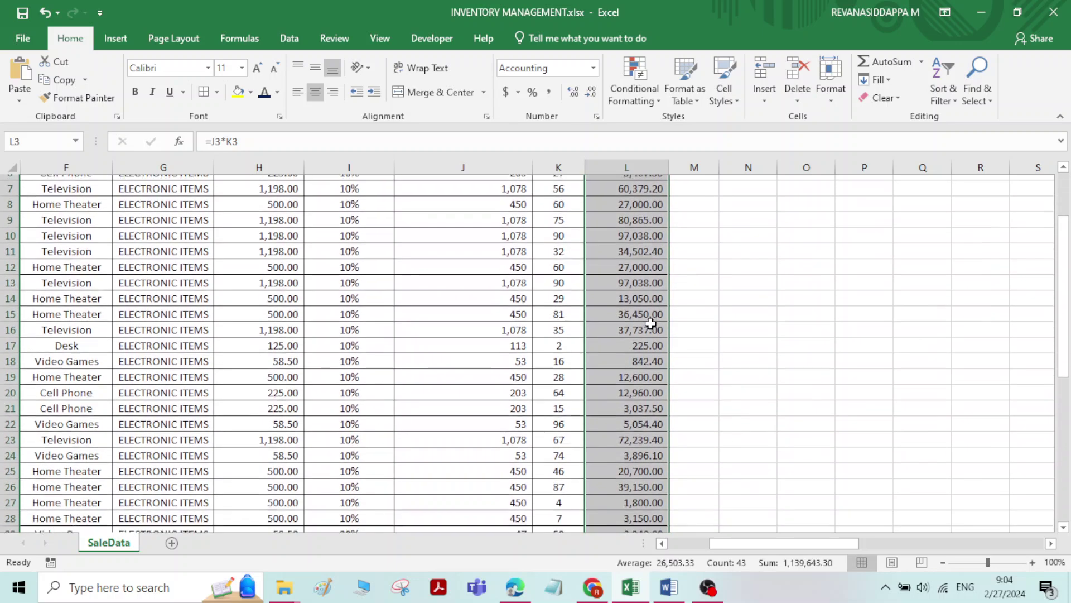
scroll(651, 324, "up", 2)
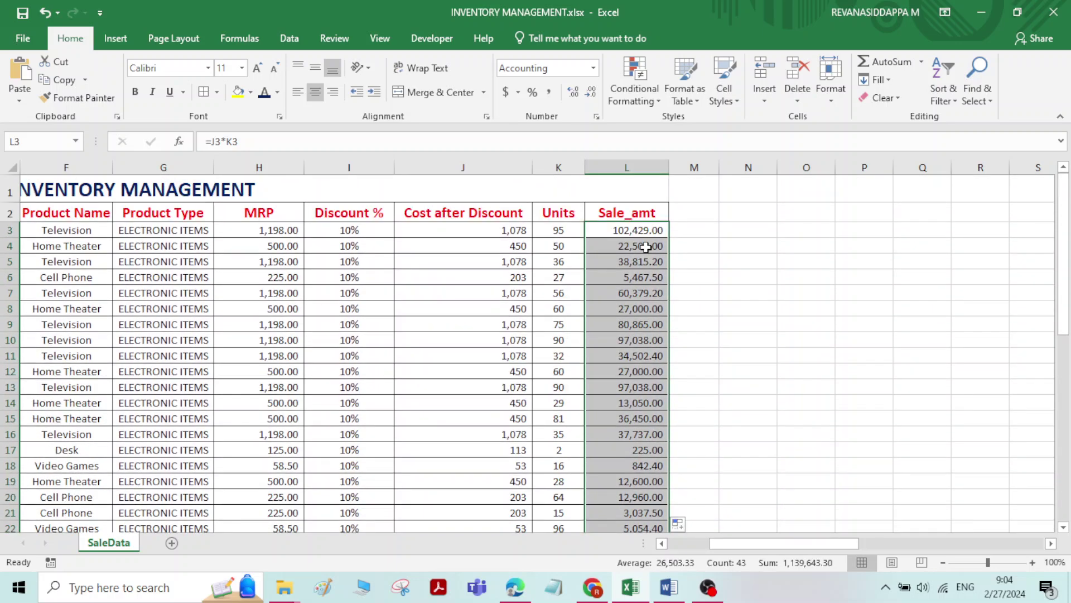
scroll(645, 247, "down", 2)
scroll(646, 246, "down", 7)
scroll(646, 246, "up", 9)
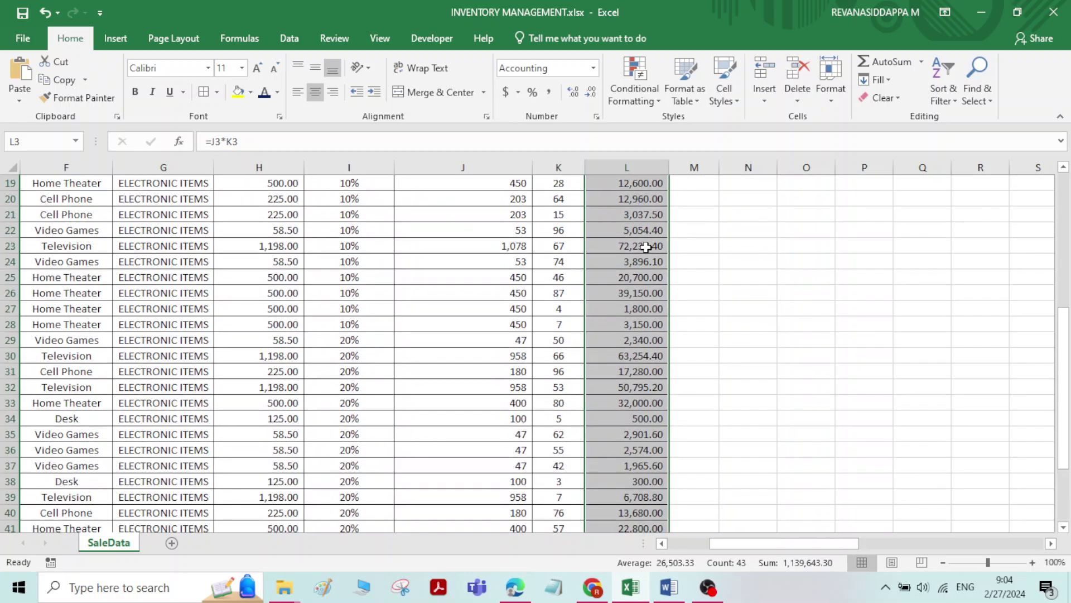
- Format the Sale_amt values in L3:L45 to show no decimal places
left_click(640, 278)
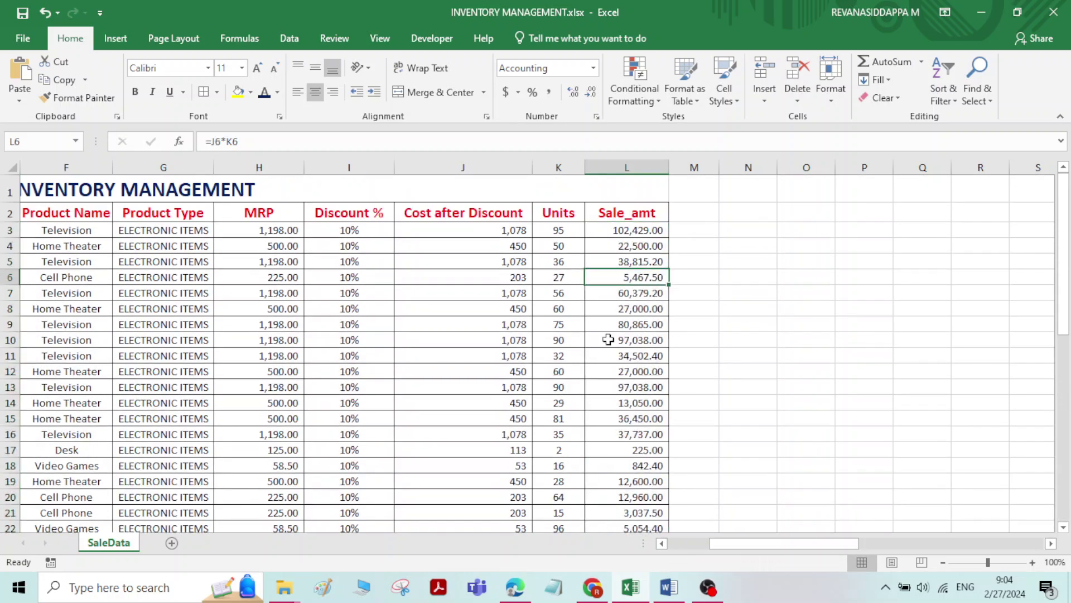
left_click(640, 354)
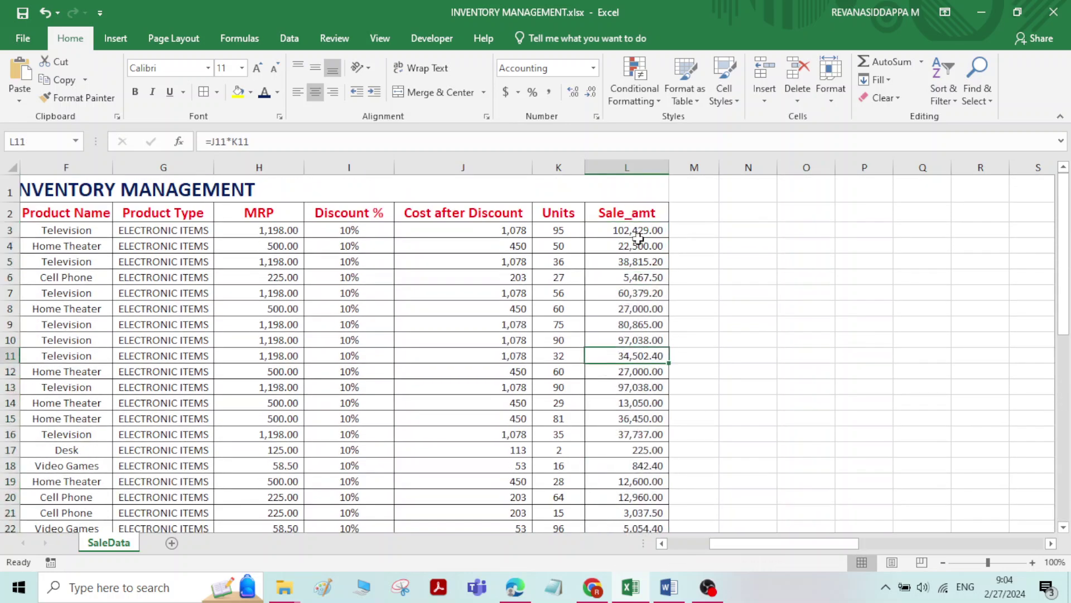
left_click_drag(633, 229, 642, 495)
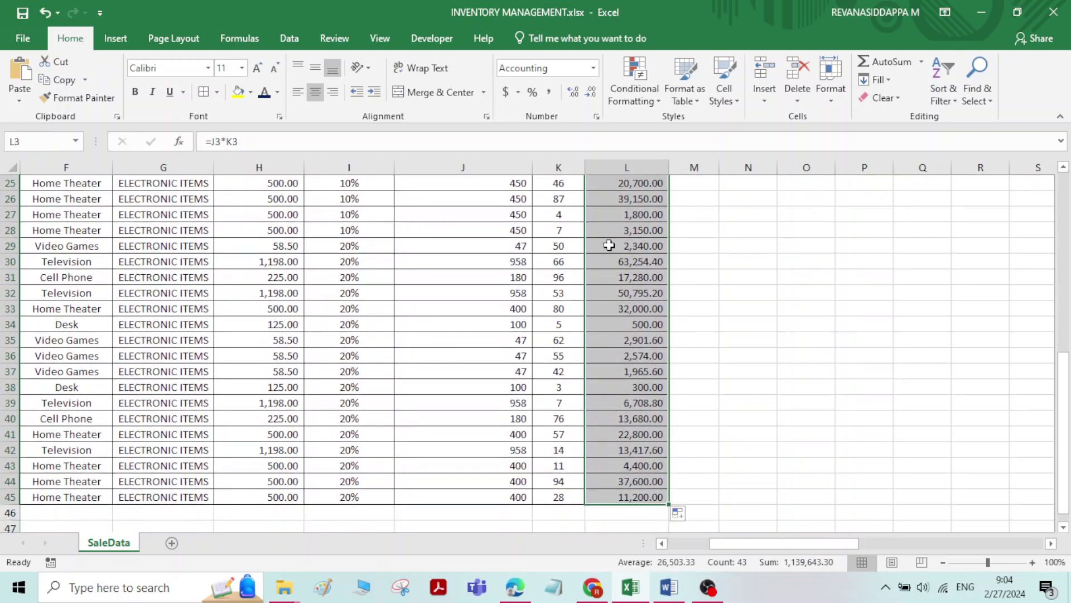
left_click(589, 93)
left_click(588, 93)
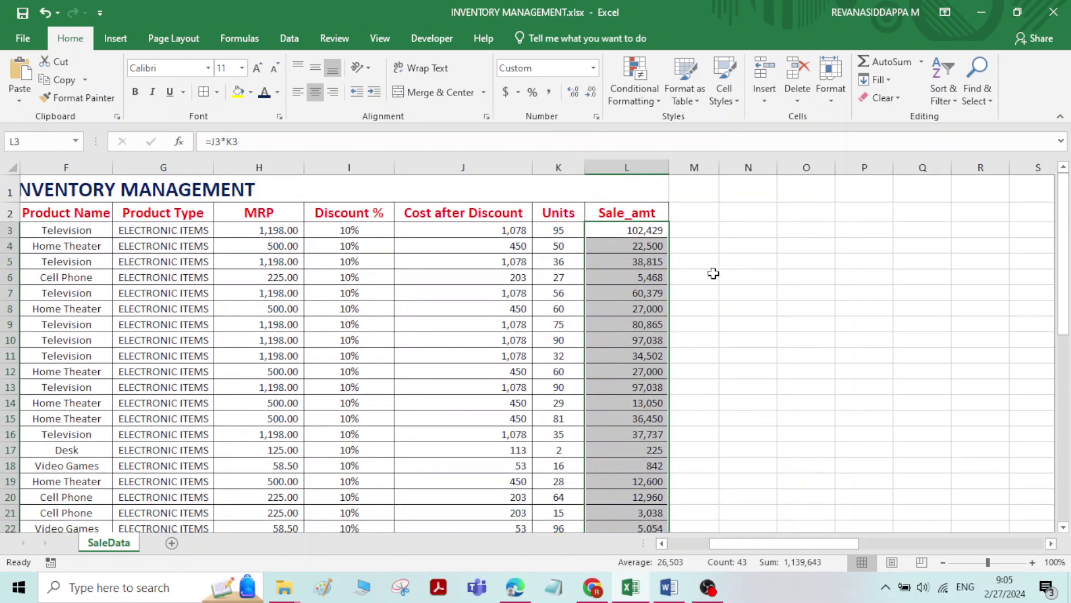
- Review the completed inventory table, examining the Sale_amt, manager, salesman, product and MRP columns
left_click(759, 352)
left_click(654, 341)
scroll(656, 346, "down", 4)
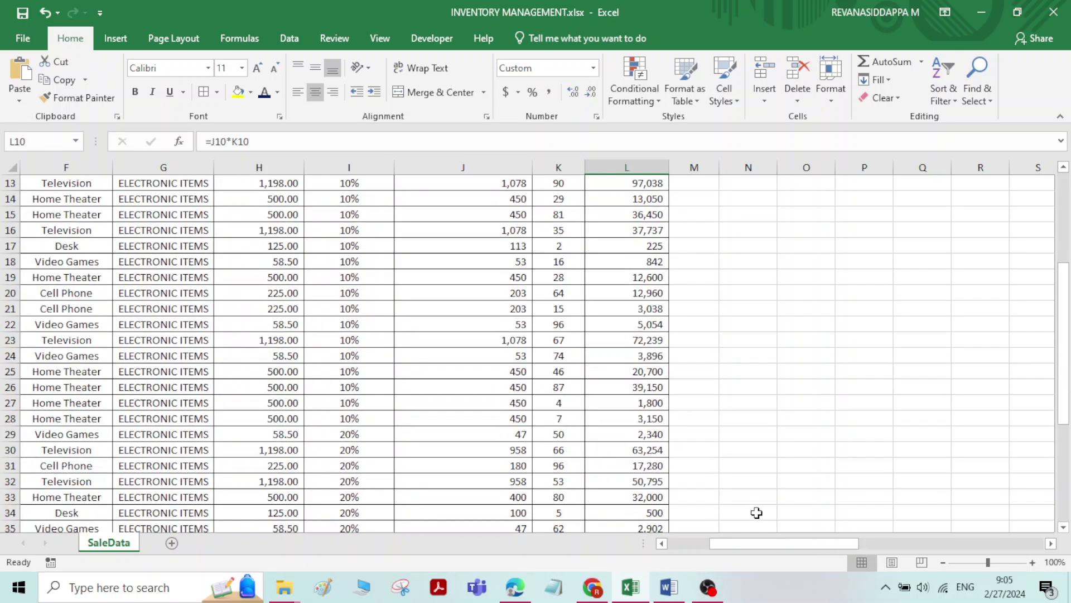
left_click_drag(744, 546, 691, 547)
scroll(505, 379, "up", 4)
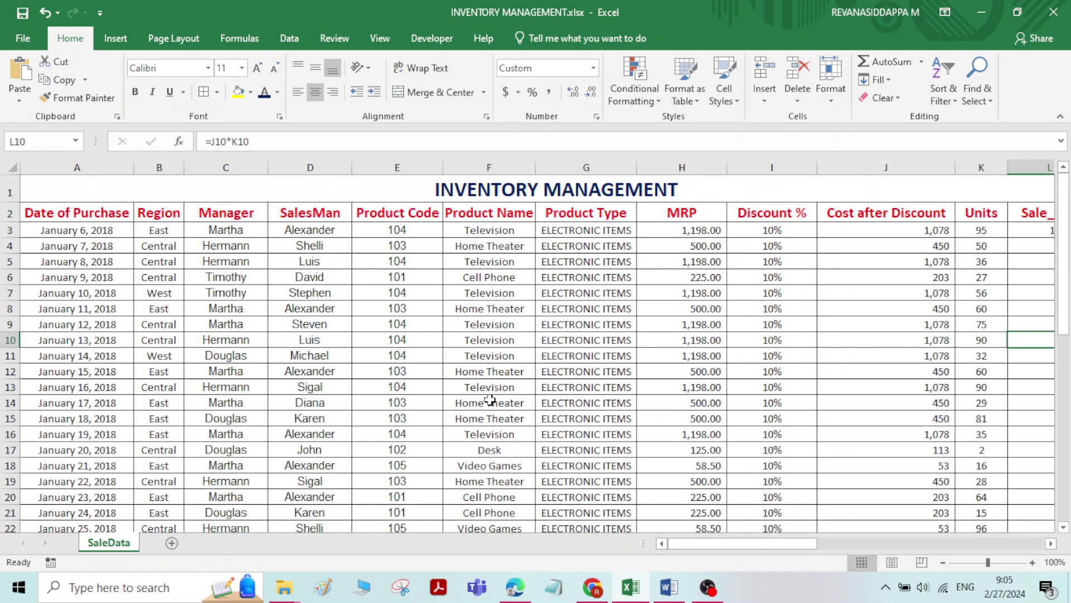
mouse_move(712, 540)
left_mouse_down()
mouse_move(732, 542)
mouse_move(703, 540)
left_mouse_up()
left_click(483, 351)
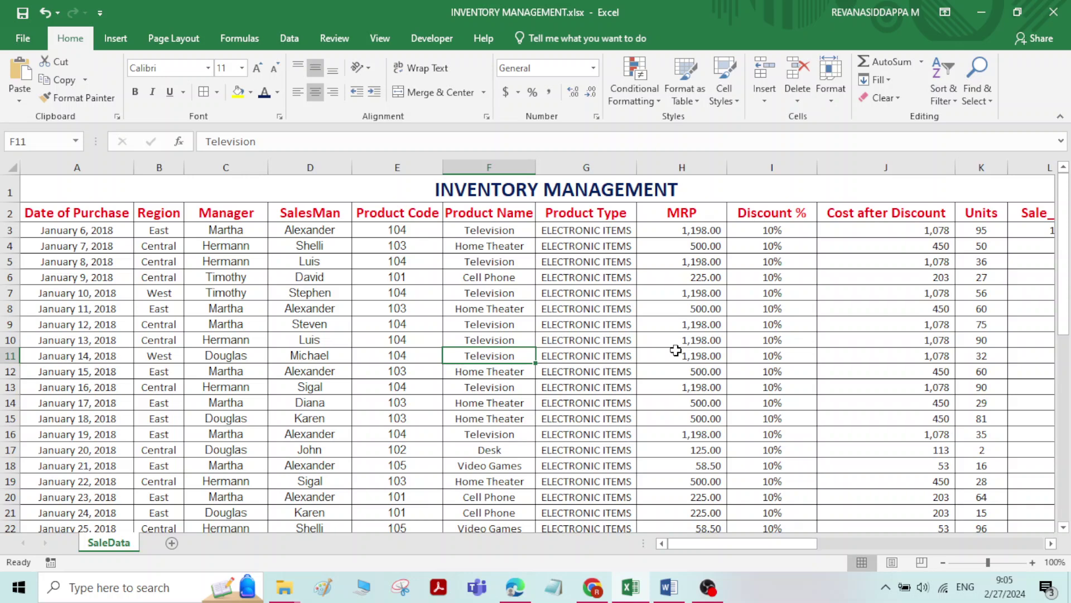
left_click(239, 294)
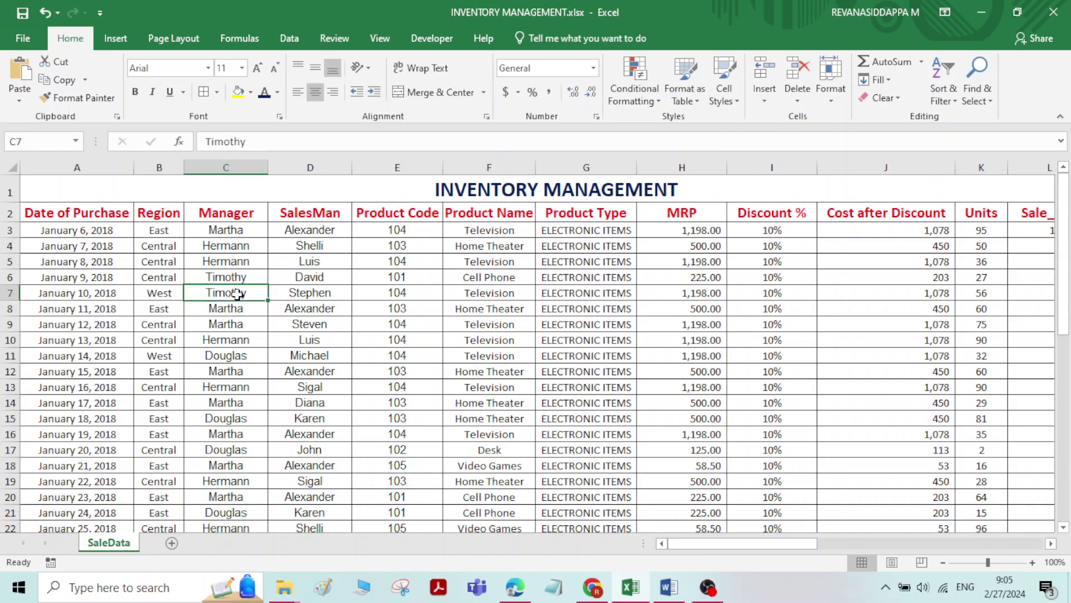
left_click(307, 291)
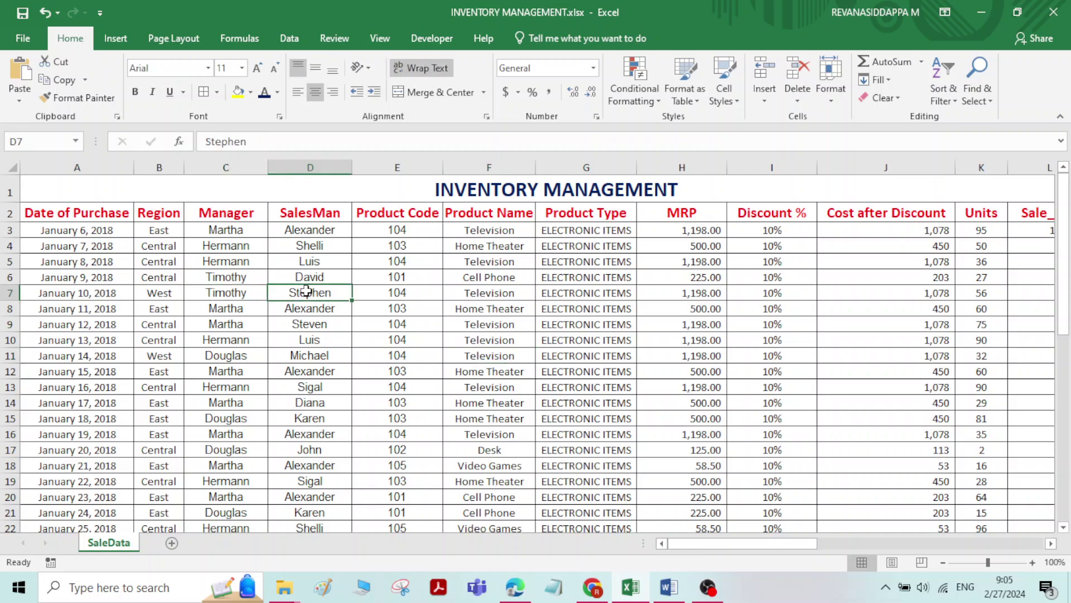
left_click(610, 336)
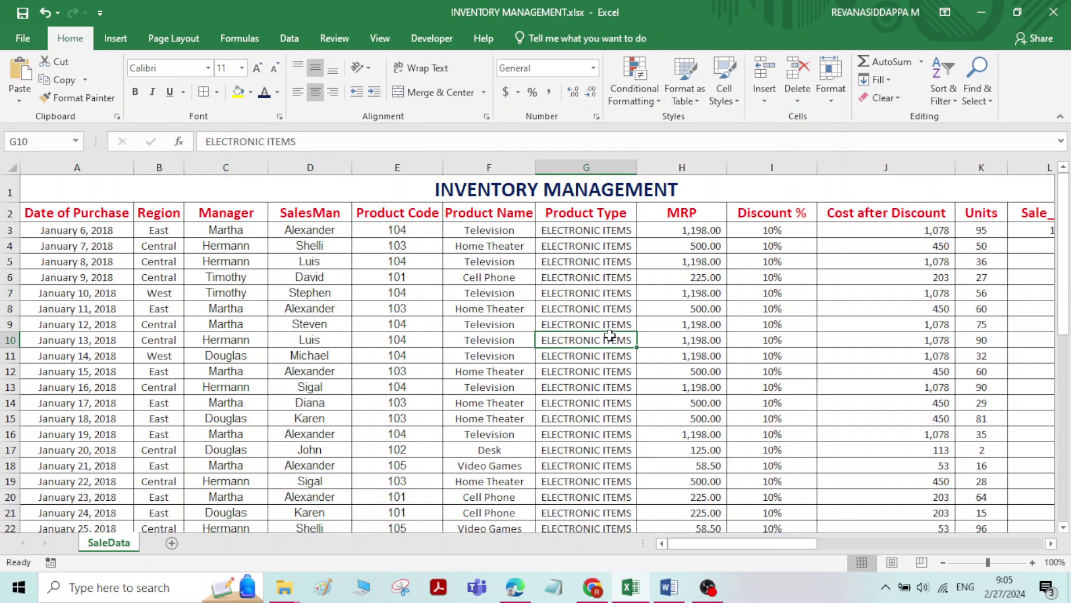
left_click(681, 337)
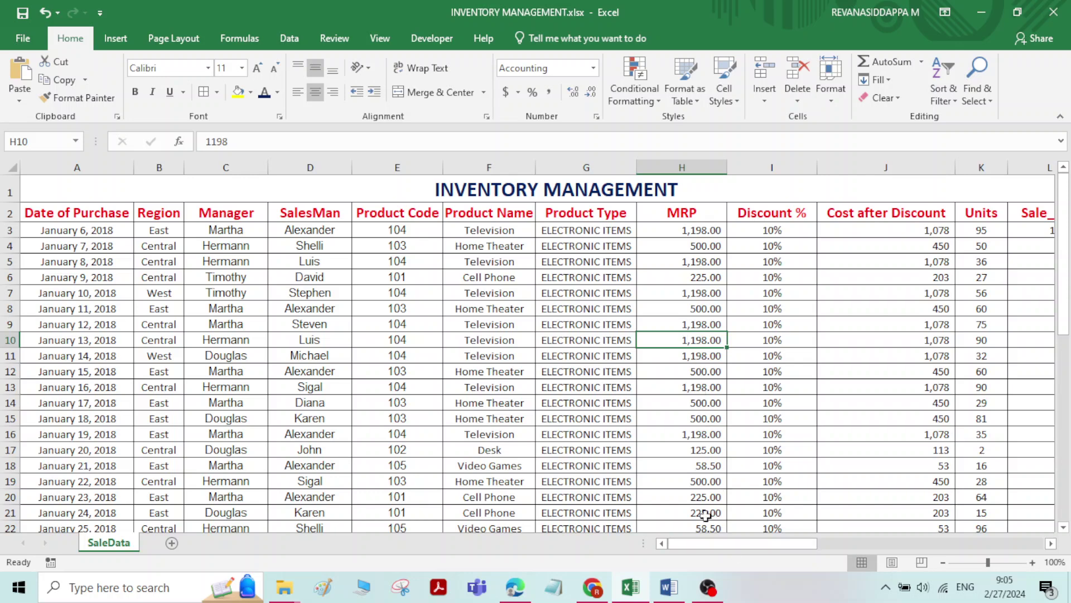
left_click(408, 279)
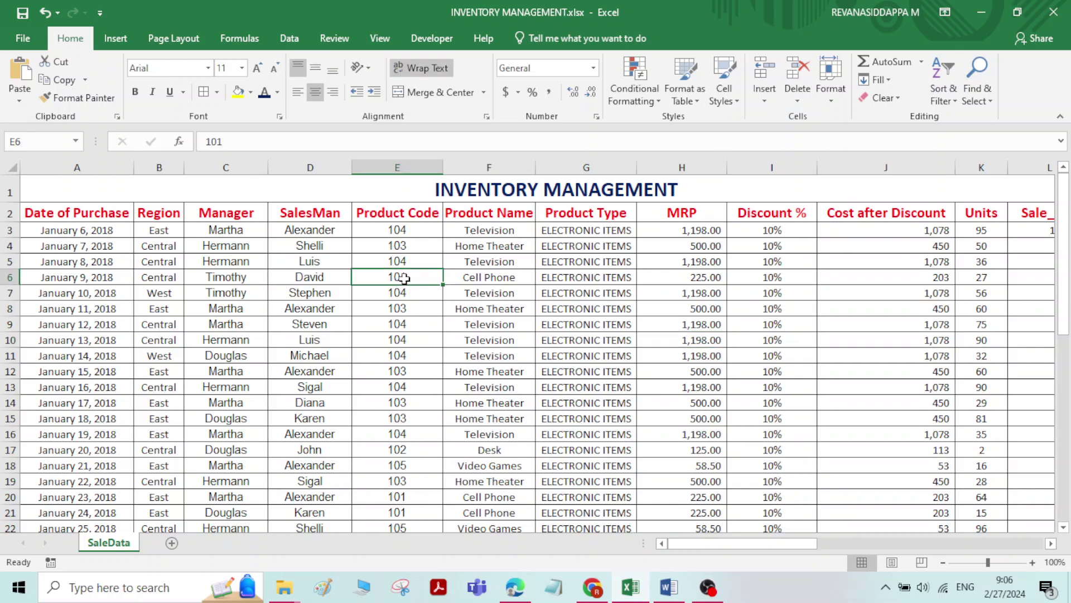
- Create a PivotTable on a new worksheet from the inventory table range SaleData!$A$2:$L$45
left_click(112, 42)
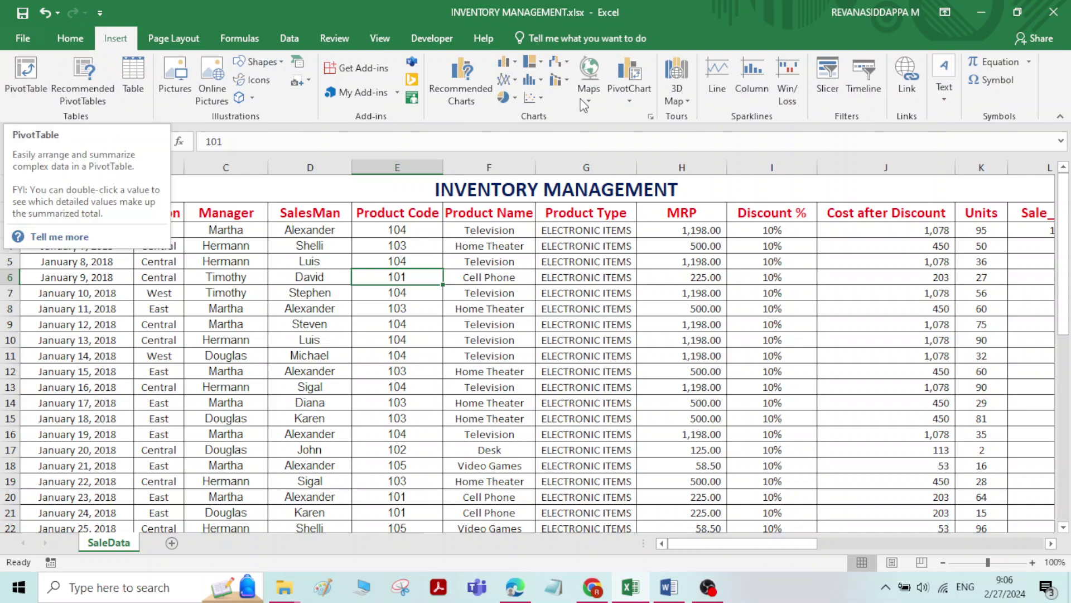
left_click(570, 309)
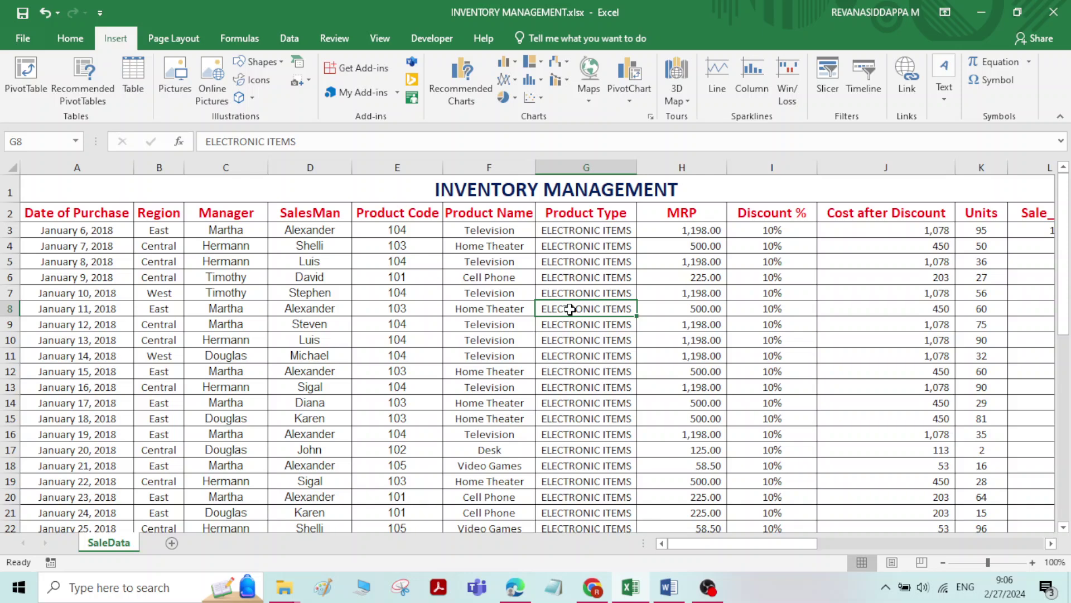
left_click(311, 323)
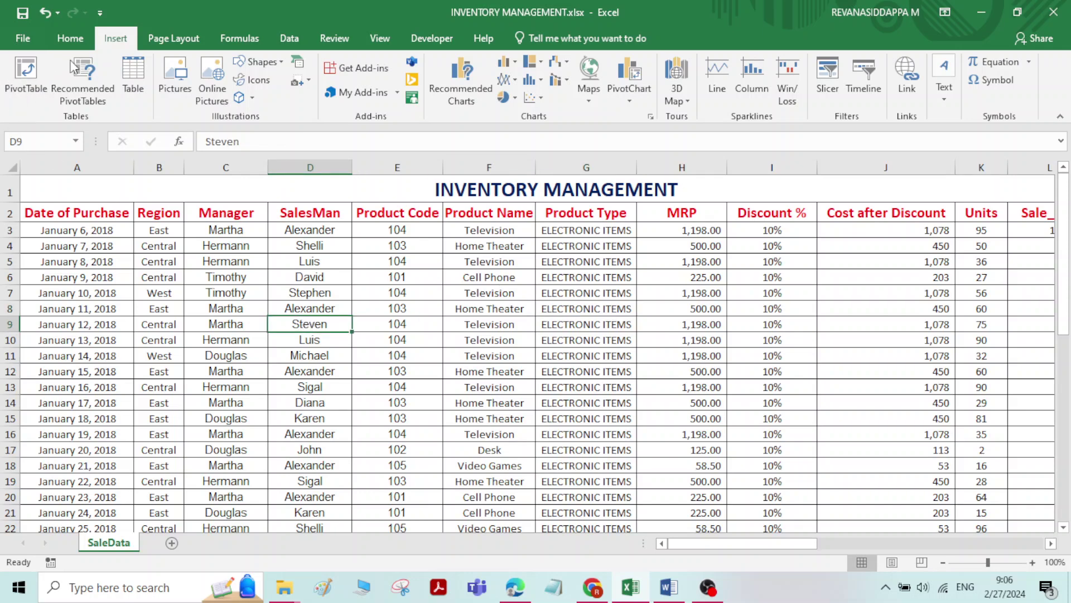
left_click(71, 39)
left_click(115, 38)
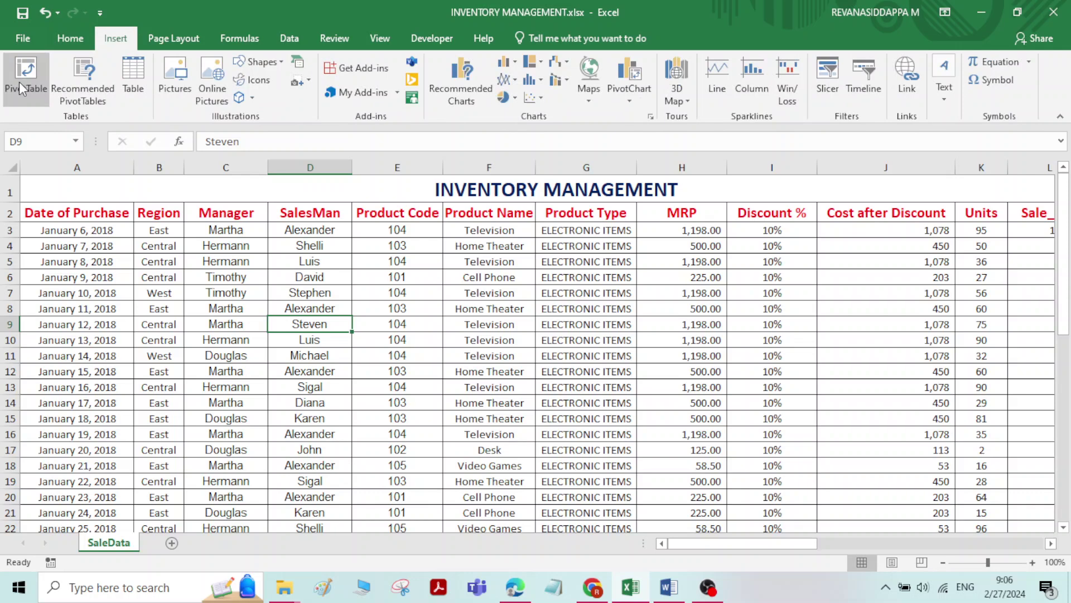
left_click(19, 82)
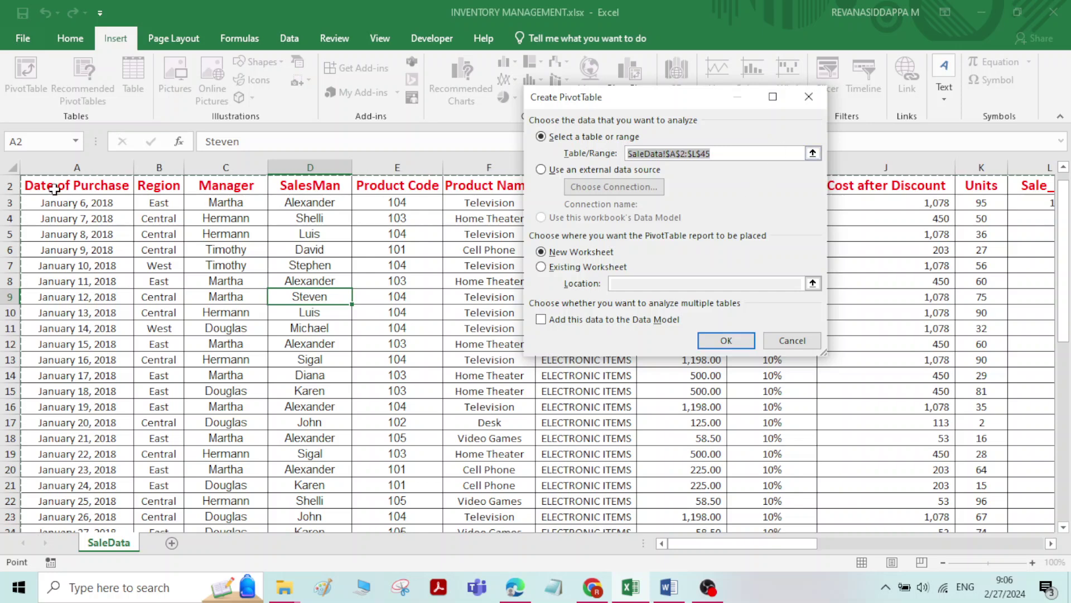
left_click_drag(766, 543, 790, 542)
scroll(469, 414, "down", 1)
scroll(468, 414, "down", 8)
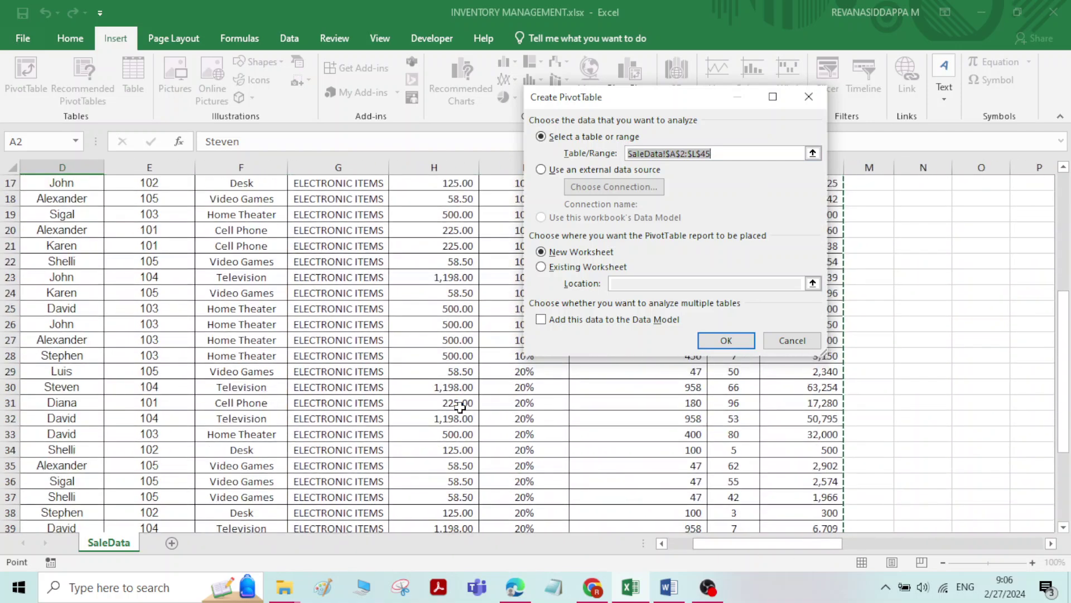
scroll(463, 410, "up", 5)
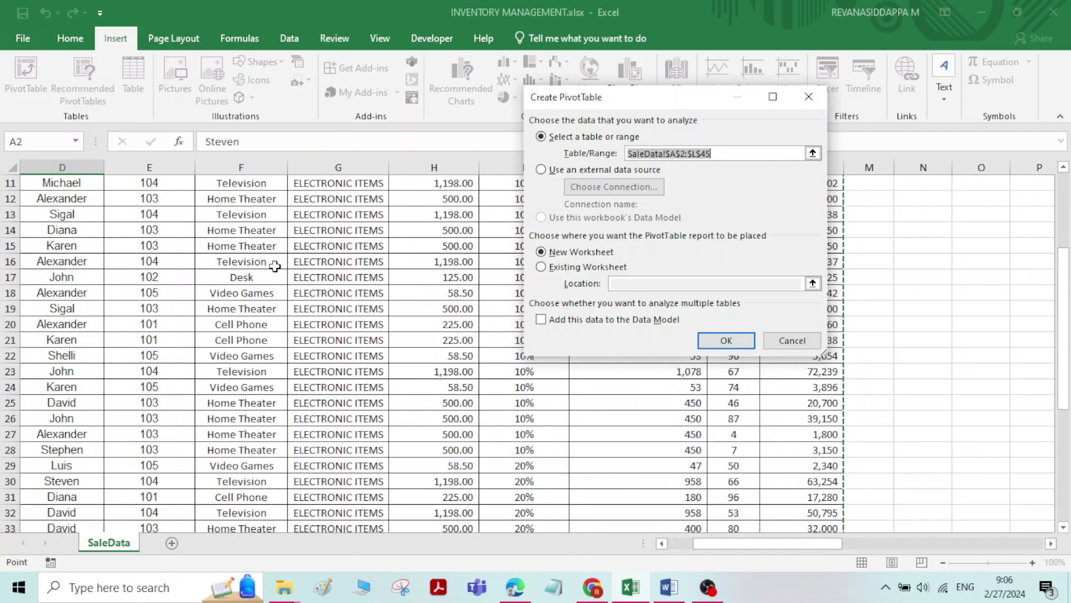
scroll(188, 285, "up", 4)
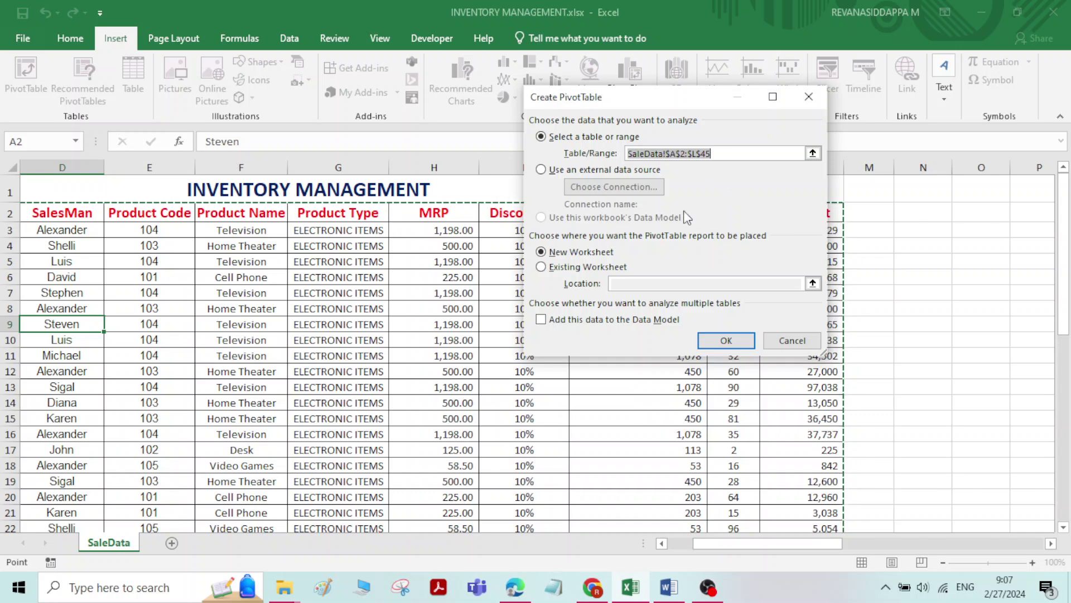
left_click(726, 342)
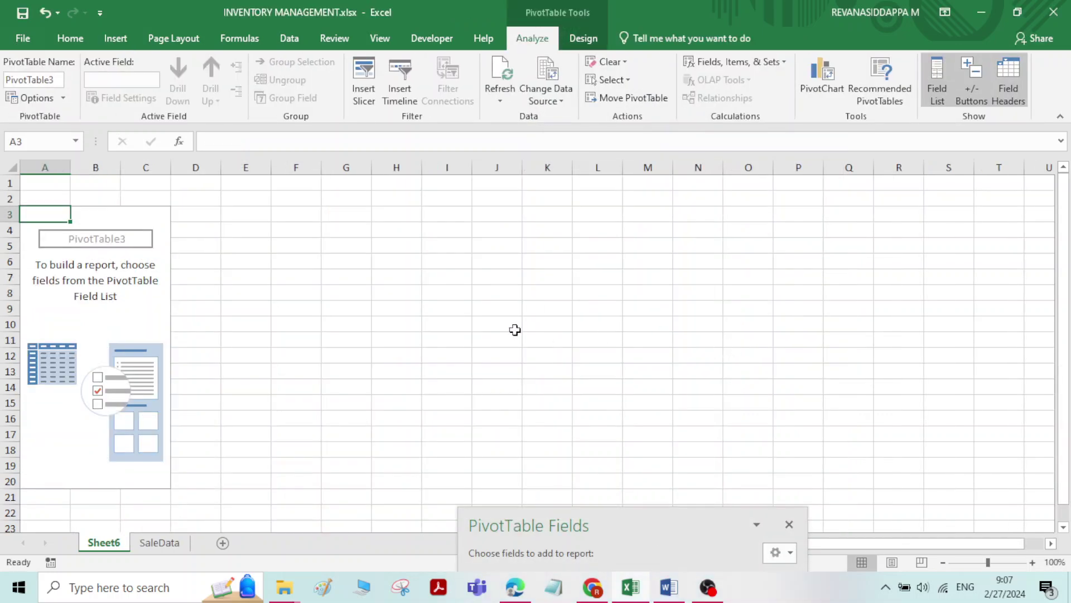
- Reposition and resize the PivotTable Fields pane so the field list and all four areas are accessible beside the report
left_click_drag(647, 523, 444, 152)
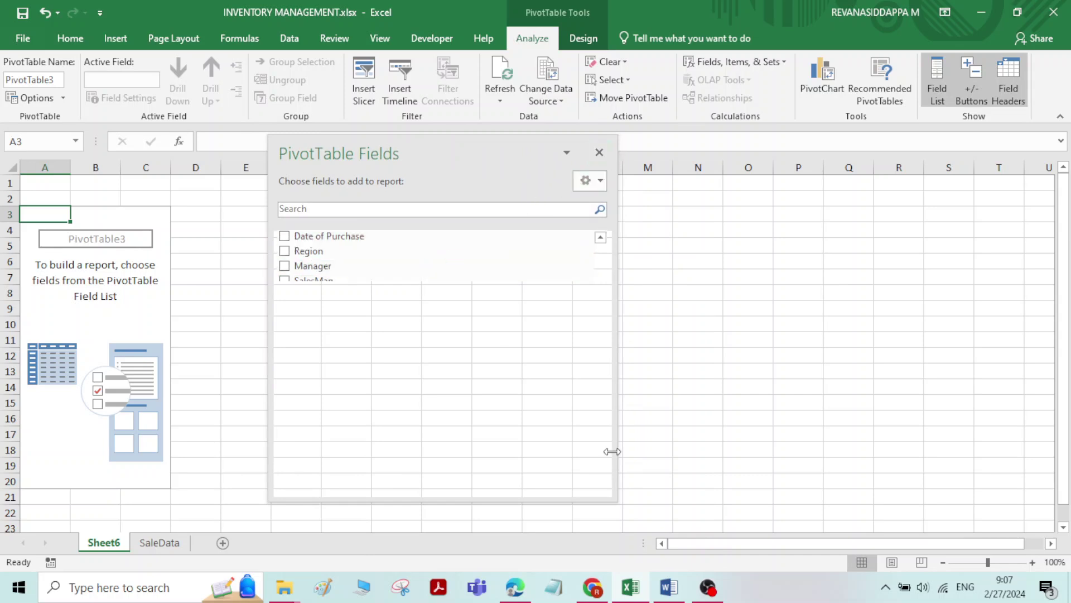
left_click_drag(614, 500, 569, 462)
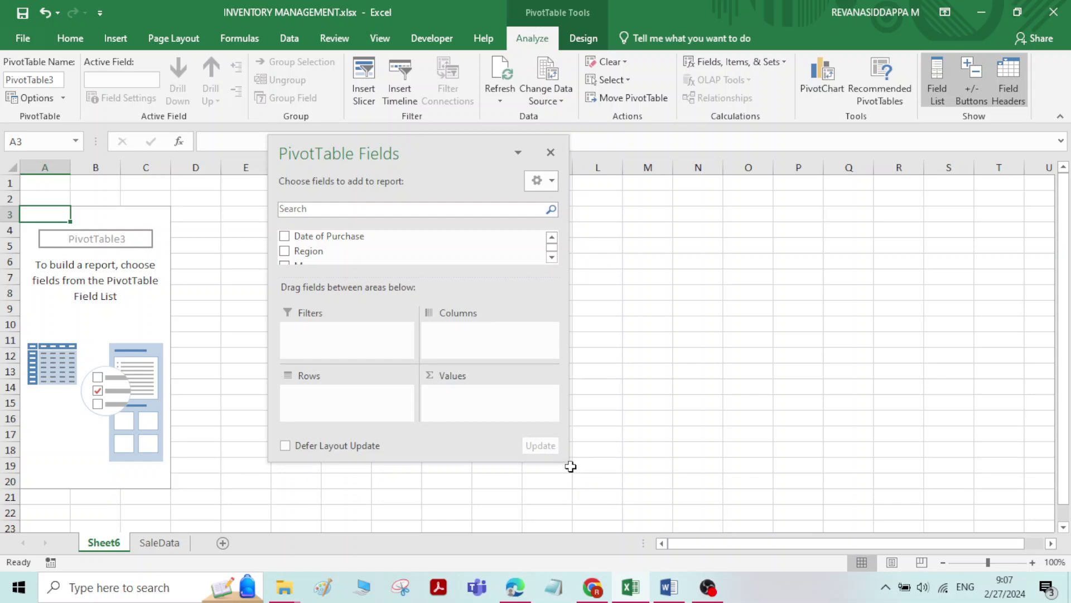
left_click_drag(568, 460, 642, 505)
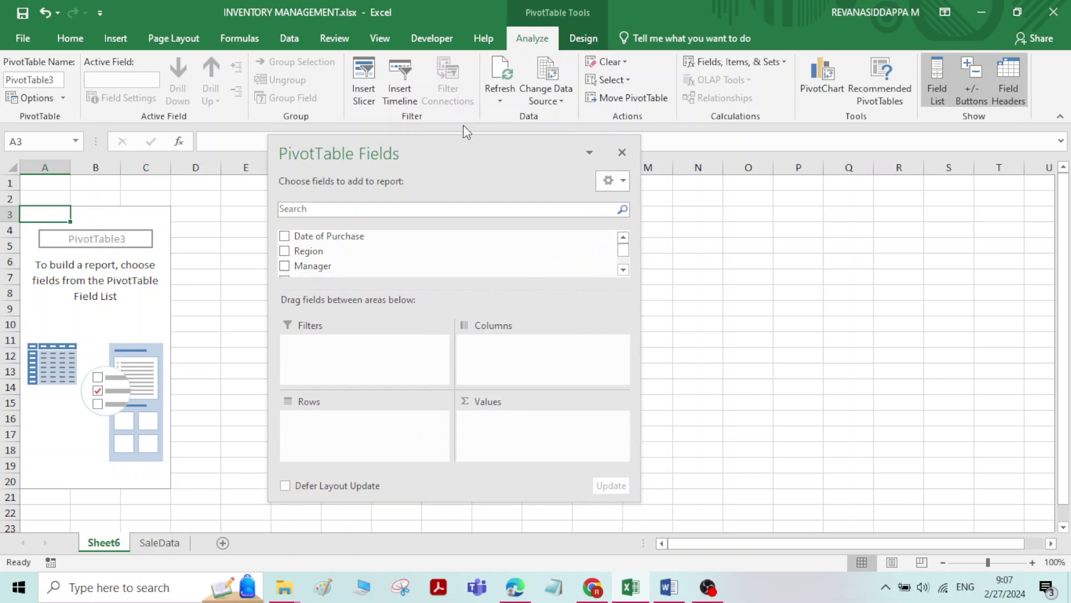
left_click_drag(469, 151, 592, 157)
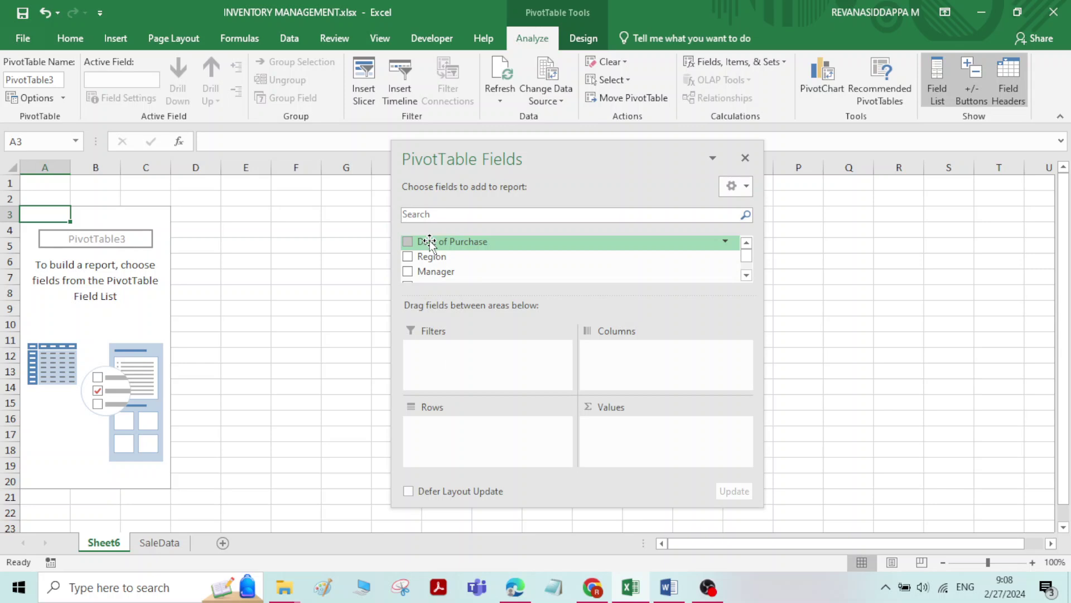
- Add Date of Purchase and Region as report filters of the PivotTable
left_click_drag(429, 241, 454, 357)
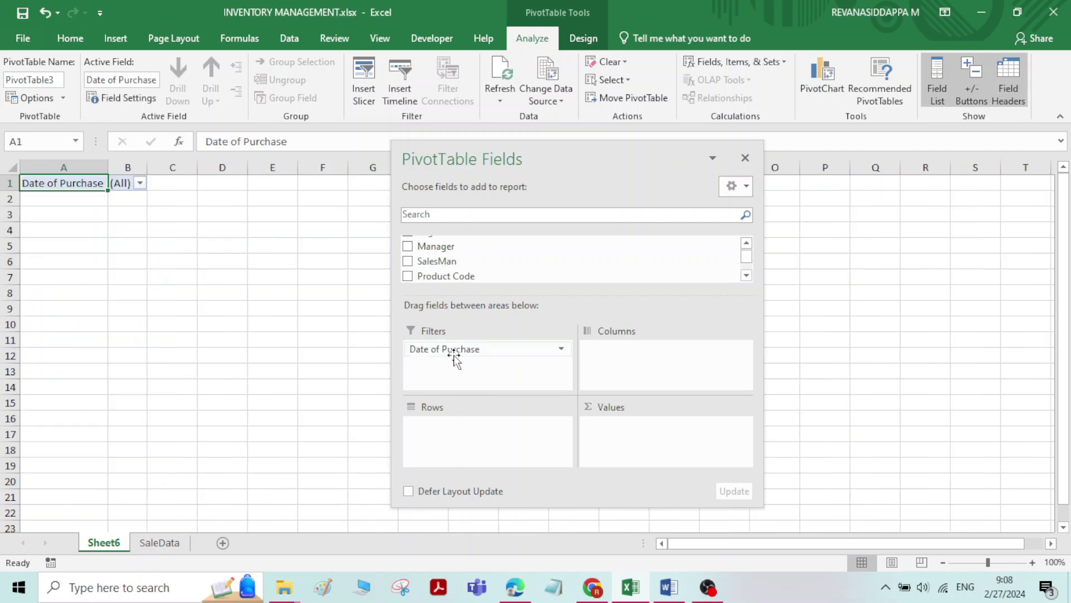
scroll(446, 261, "up", 1)
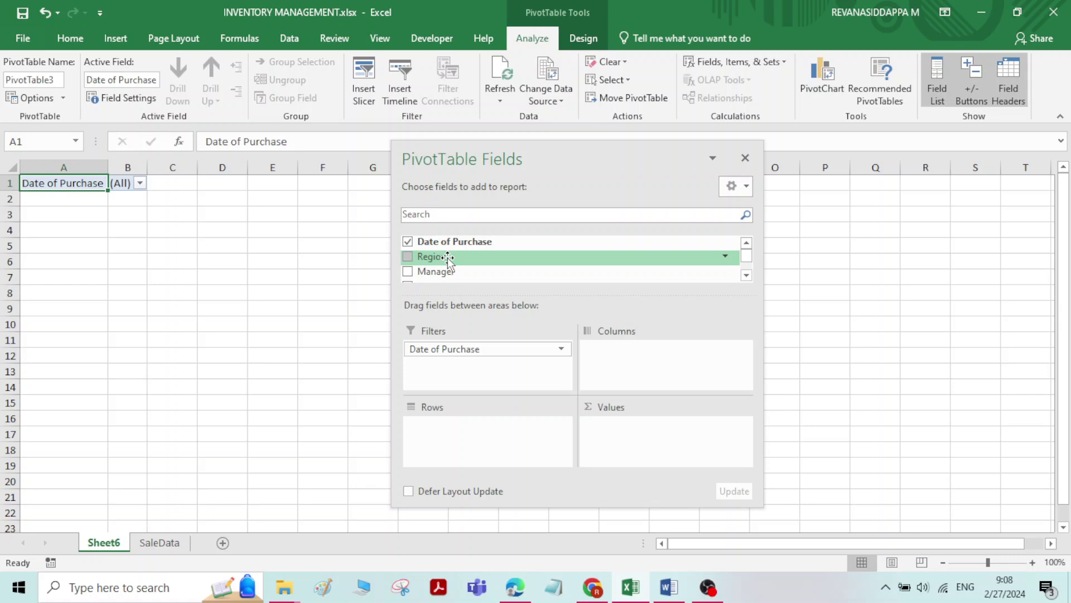
left_click_drag(448, 258, 470, 372)
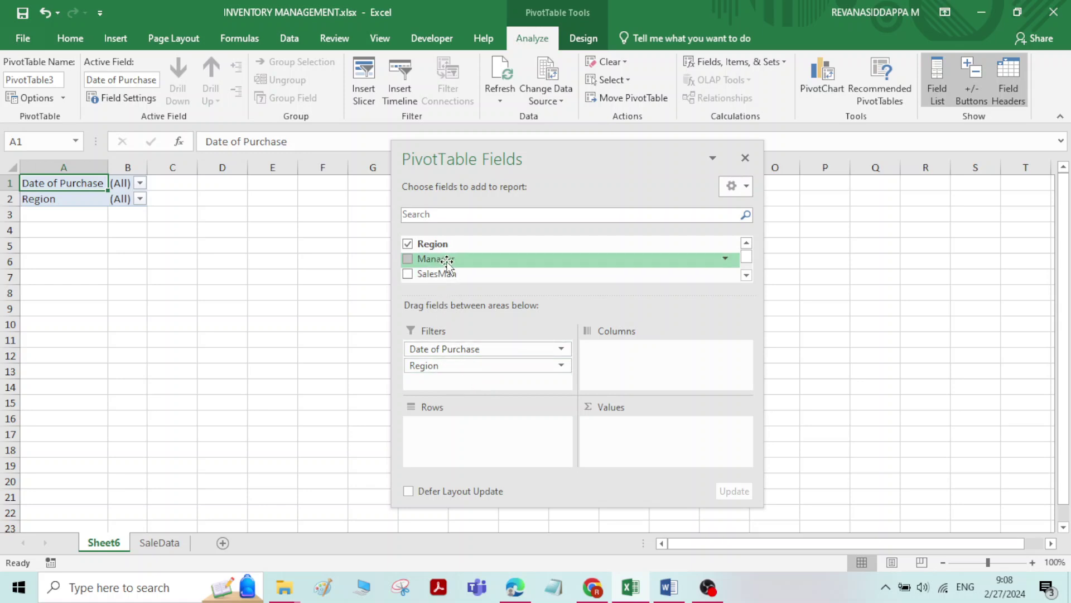
- Add Manager, SalesMan and Product Name as nested row fields of the PivotTable, in that order
scroll(445, 274, "down", 1)
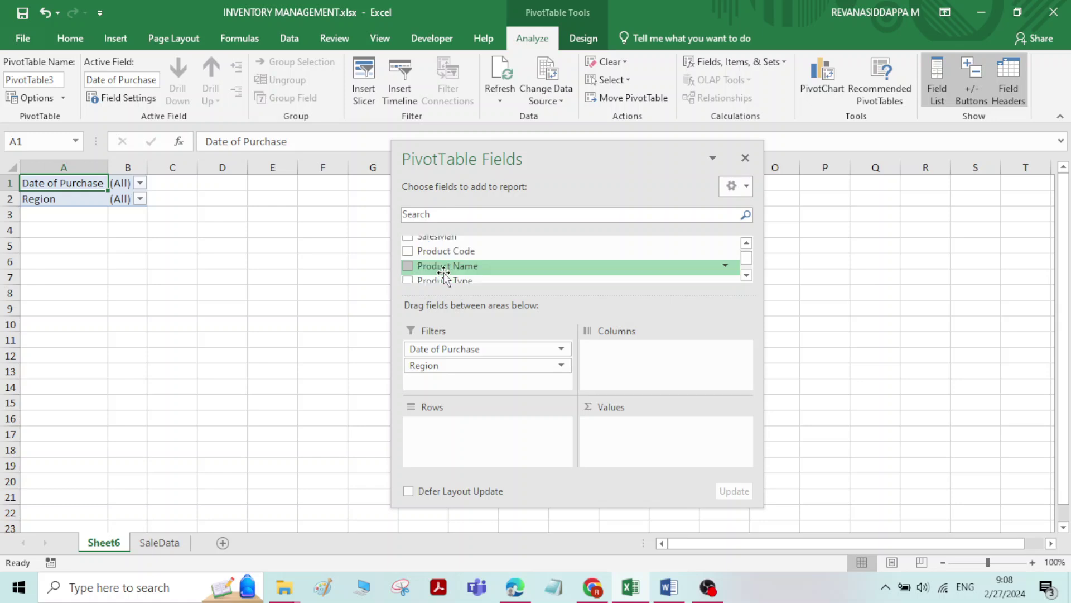
scroll(445, 273, "up", 1)
left_click_drag(444, 259, 467, 430)
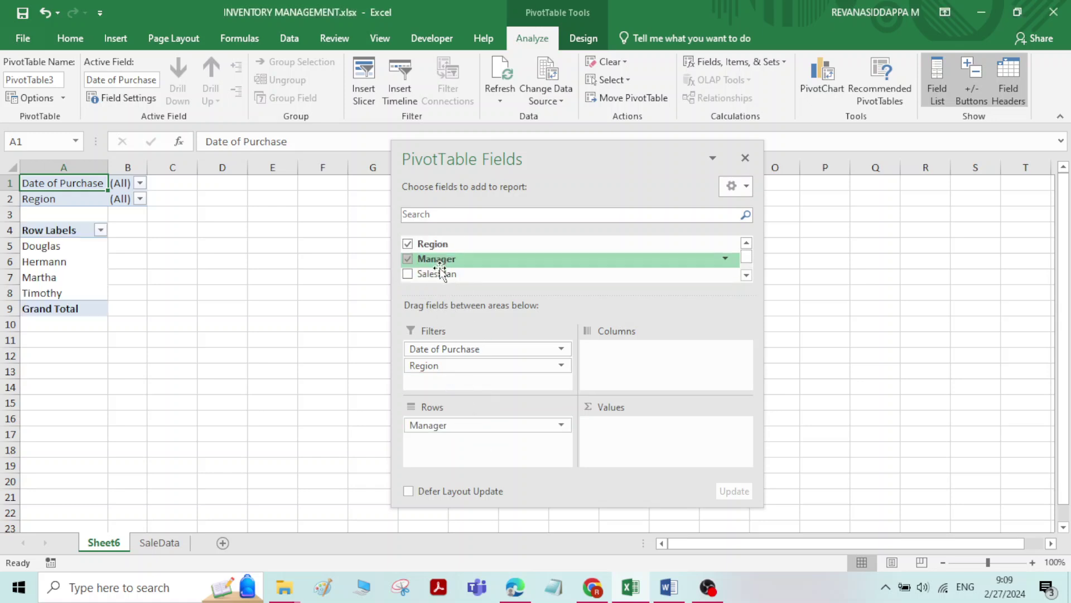
left_click_drag(438, 274, 457, 447)
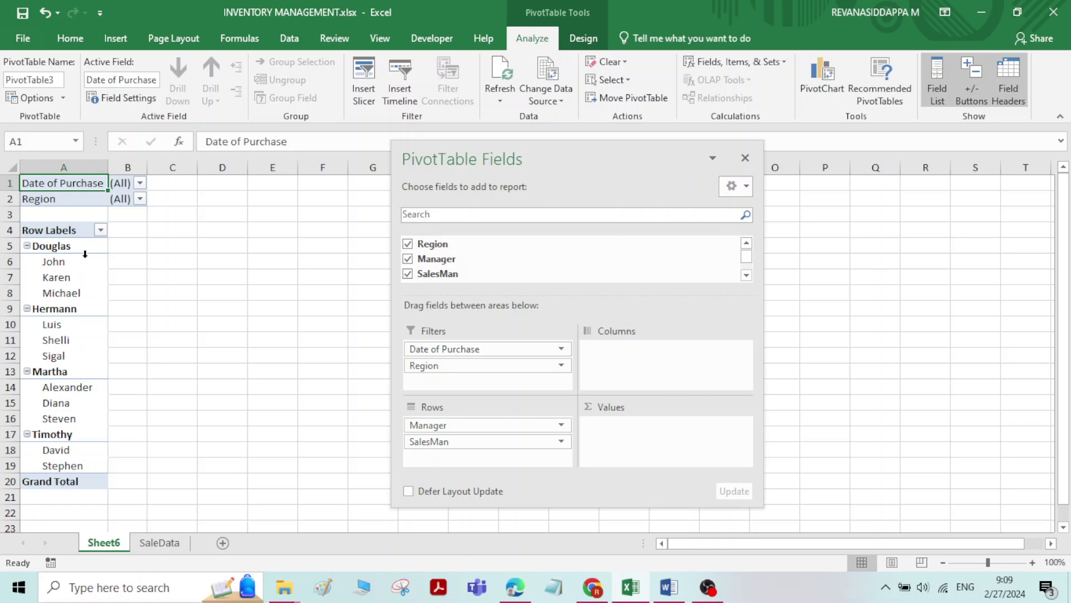
scroll(462, 273, "down", 1)
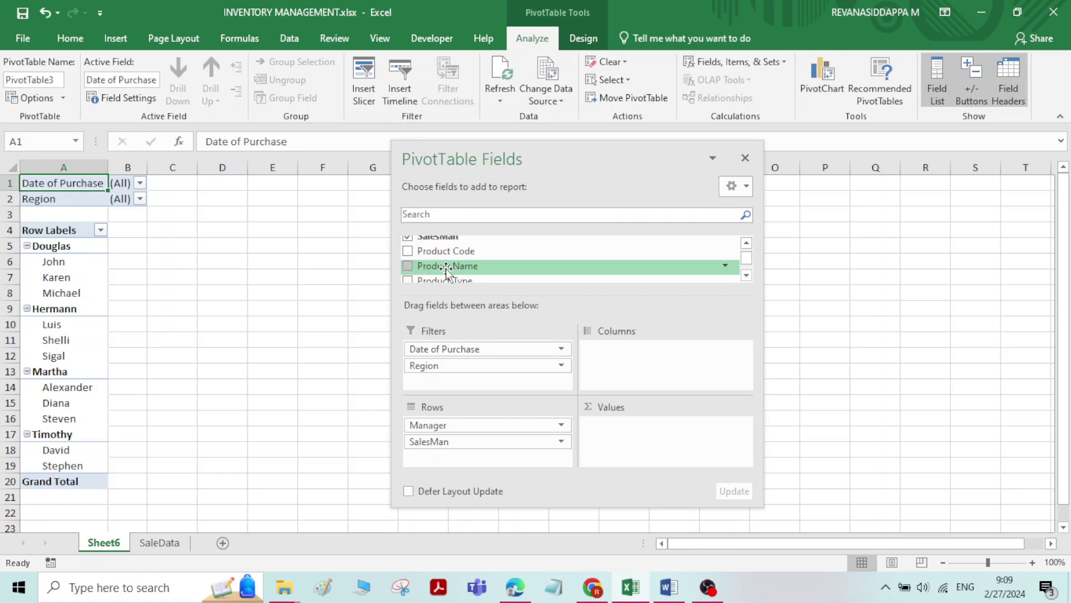
scroll(441, 279, "up", 1)
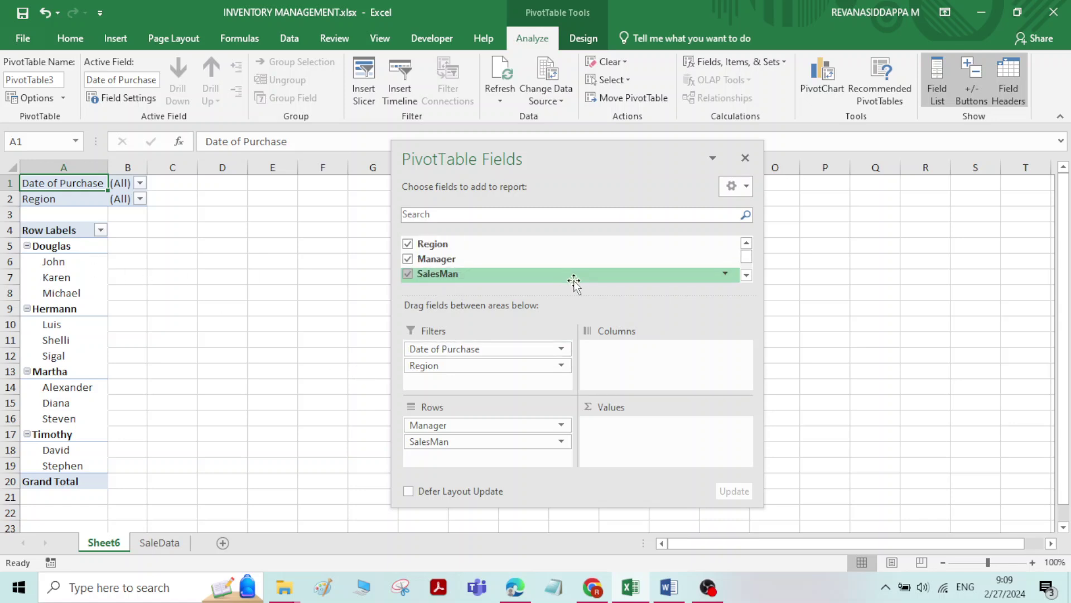
scroll(441, 276, "down", 1)
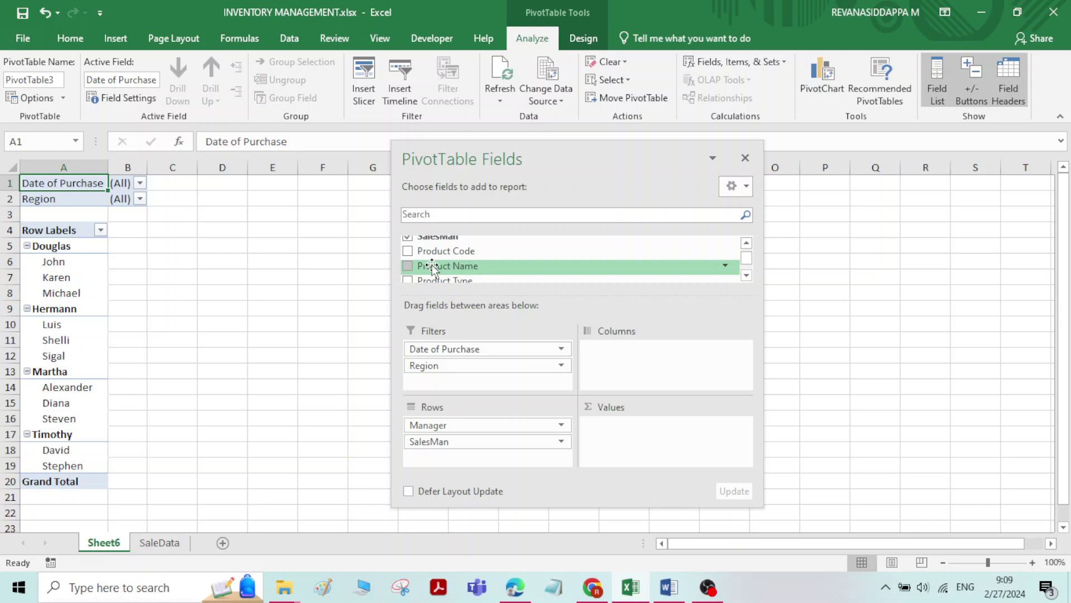
left_click_drag(433, 268, 473, 456)
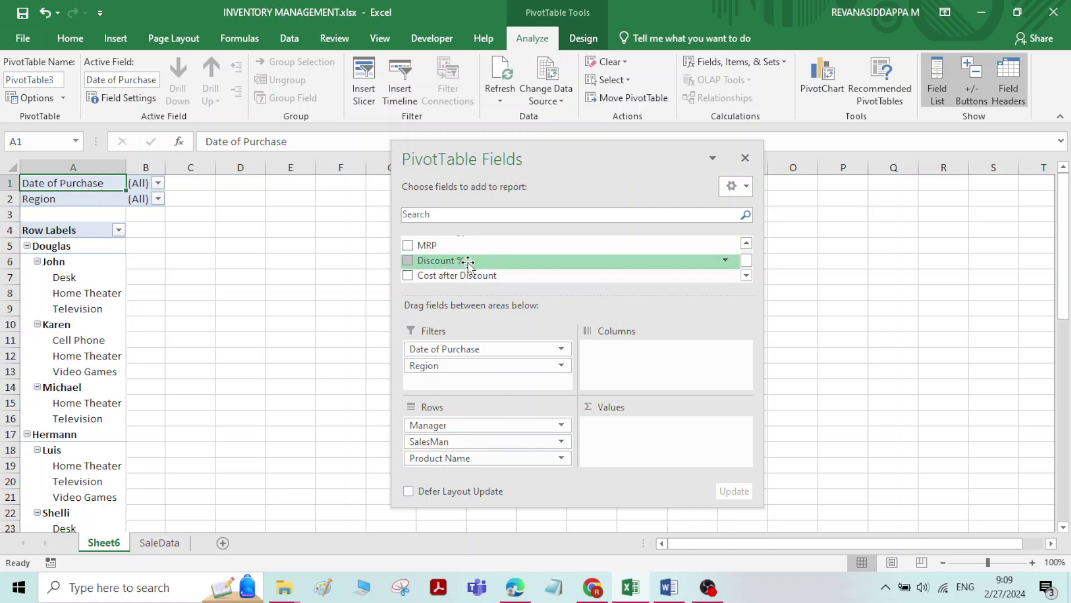
- Add Cost after Discount and Units to the PivotTable's Values area
scroll(441, 263, "up", 1)
scroll(441, 266, "down", 1)
scroll(453, 267, "down", 1)
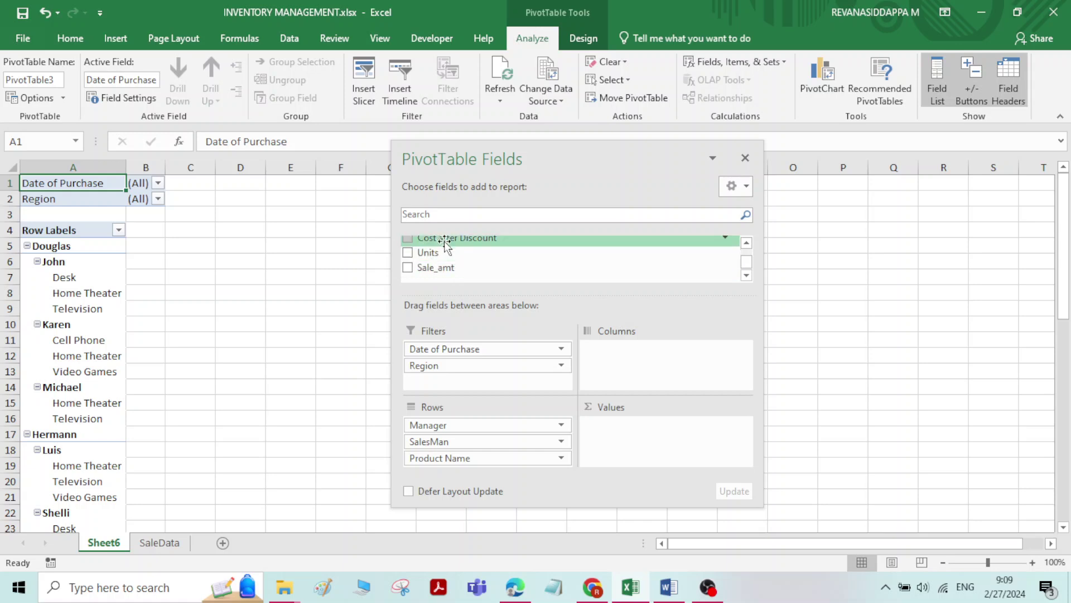
scroll(443, 262, "up", 1)
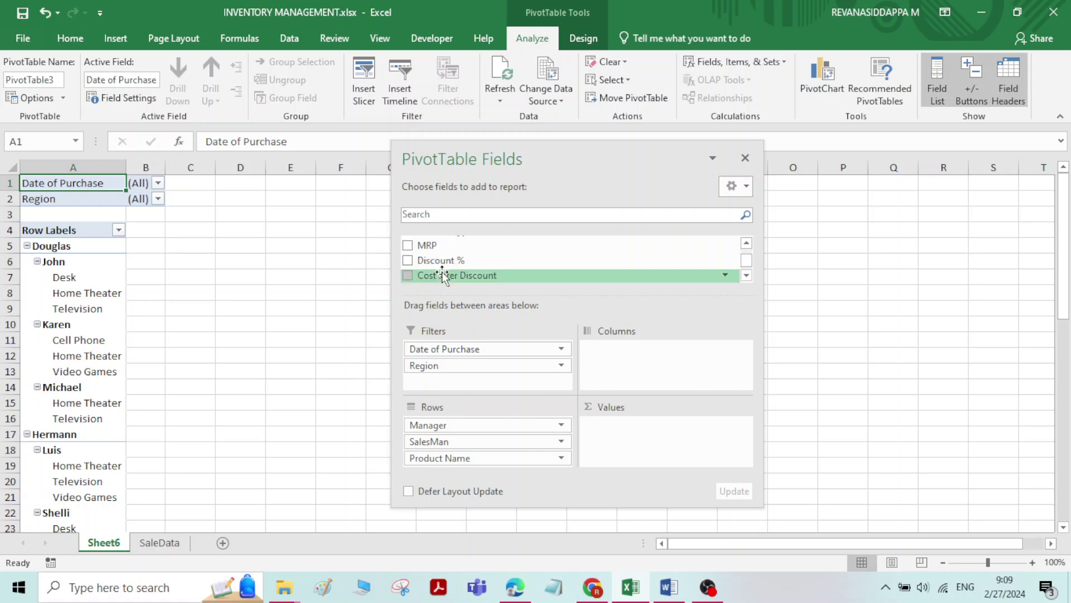
left_click_drag(442, 275, 637, 433)
scroll(444, 256, "down", 1)
left_click_drag(434, 244, 646, 445)
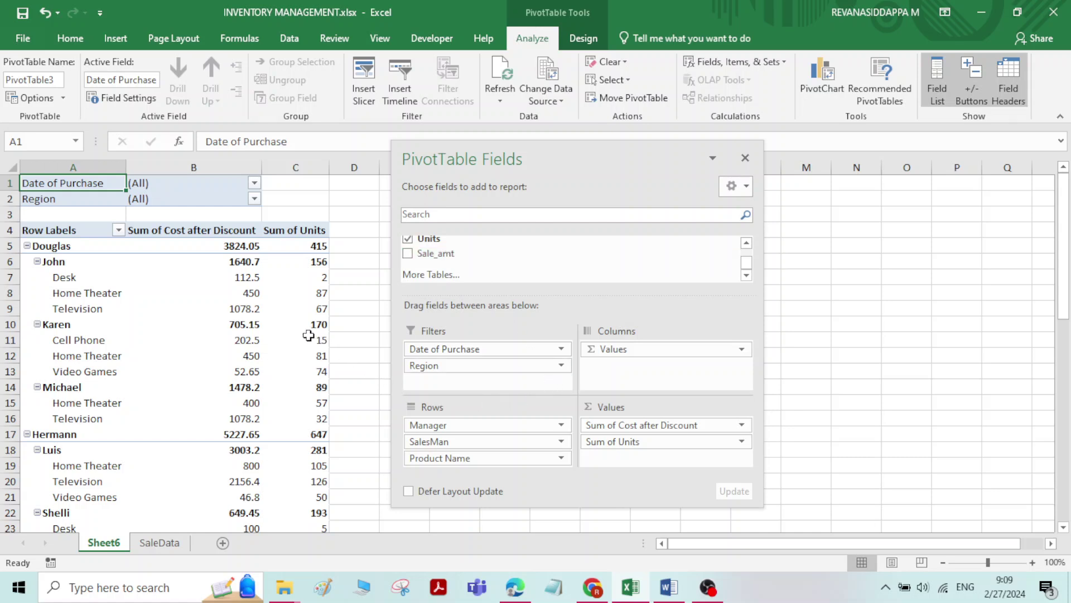
- Add Sale_amt as the third value field and move the PivotTable Fields pane clear of the report columns
mouse_move(309, 335)
mouse_move(229, 246)
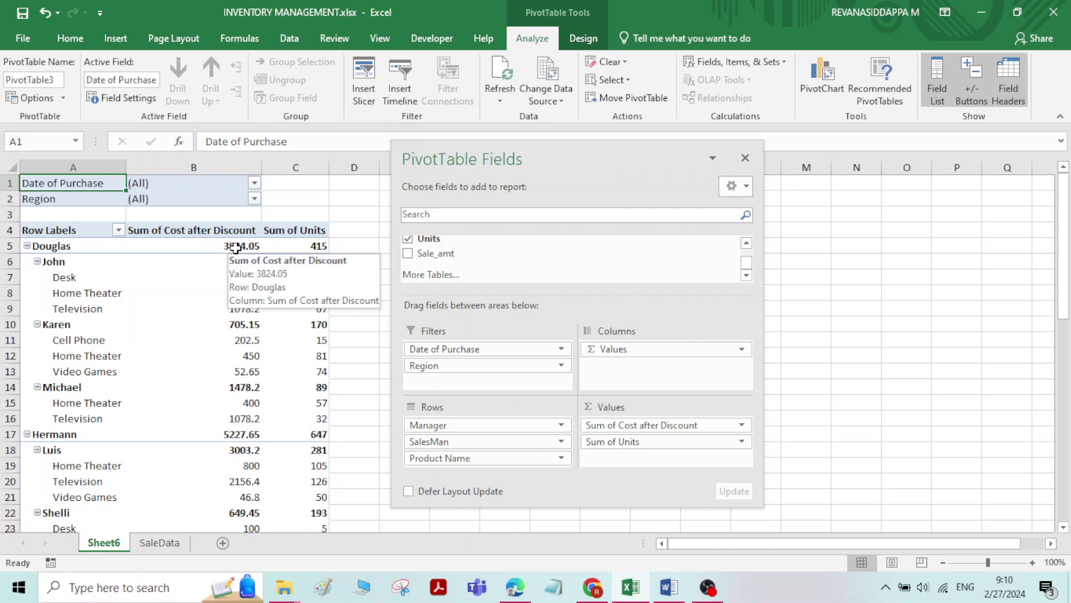
mouse_move(274, 273)
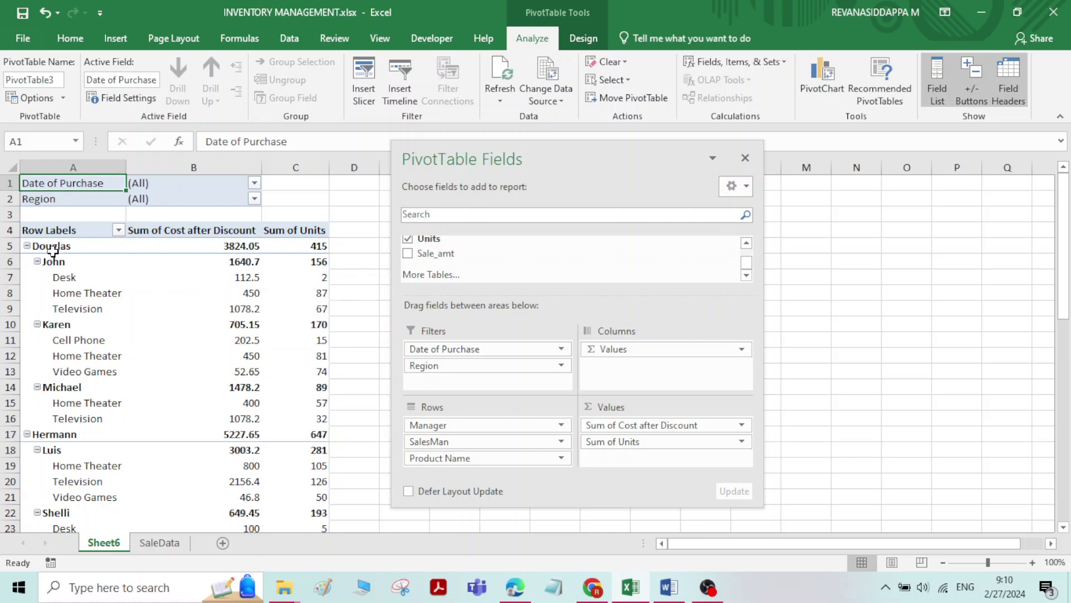
mouse_move(52, 268)
mouse_move(297, 290)
mouse_move(247, 283)
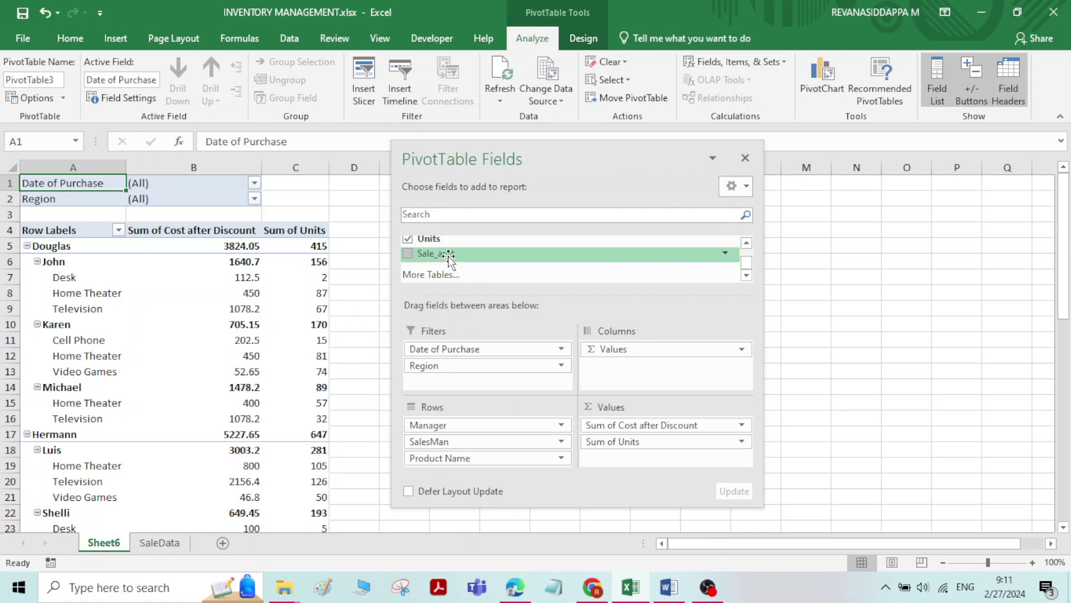
left_click_drag(435, 257, 640, 458)
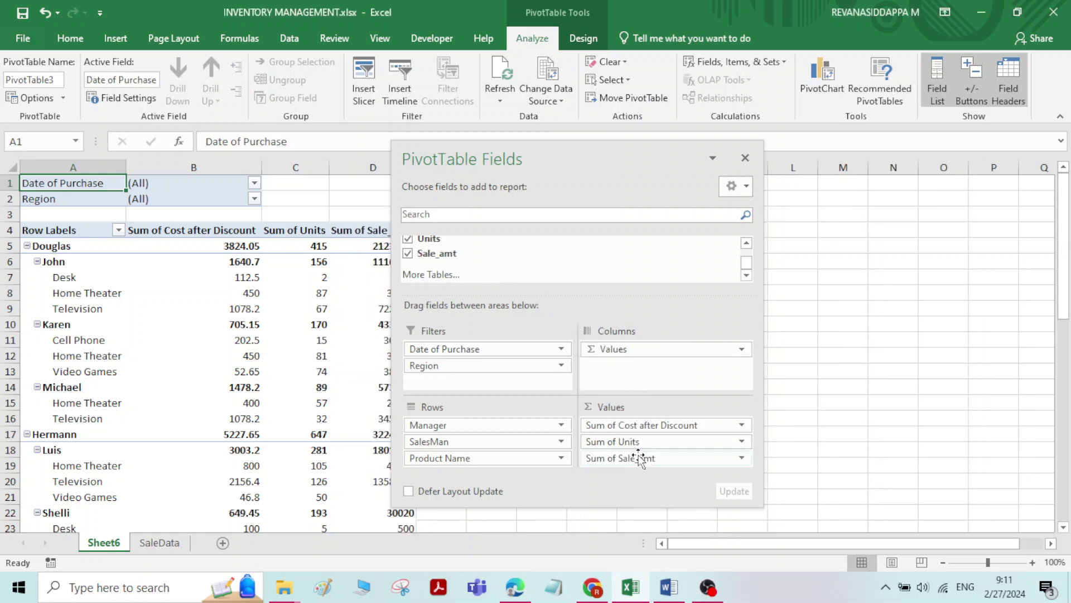
left_click_drag(585, 153, 701, 163)
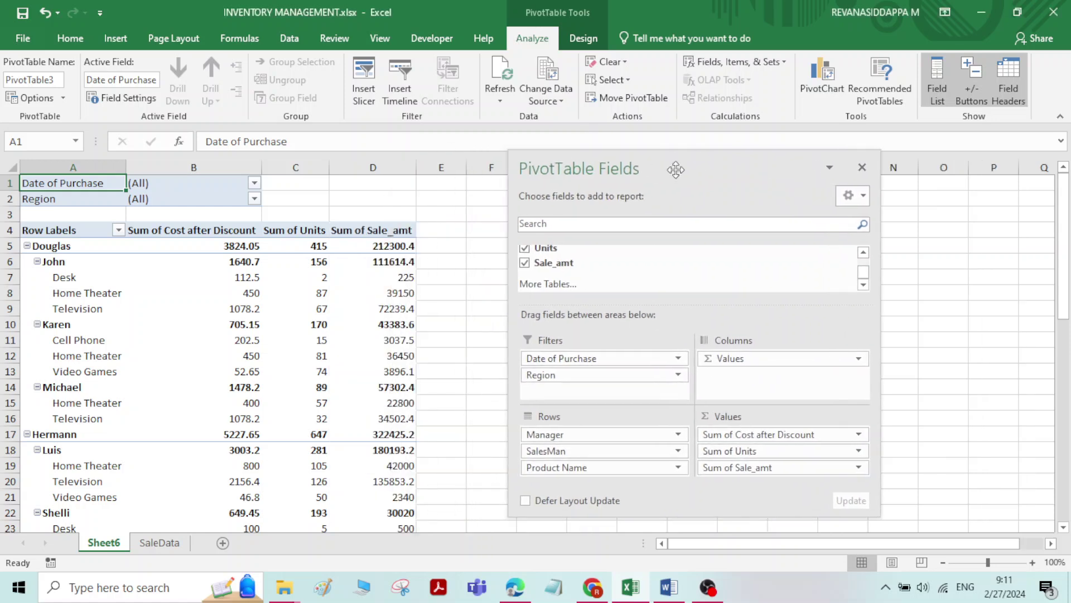
- Reorder the value fields so Sum of Units precedes Sum of Cost after Discount, and check the report down to Grand Total
mouse_move(362, 249)
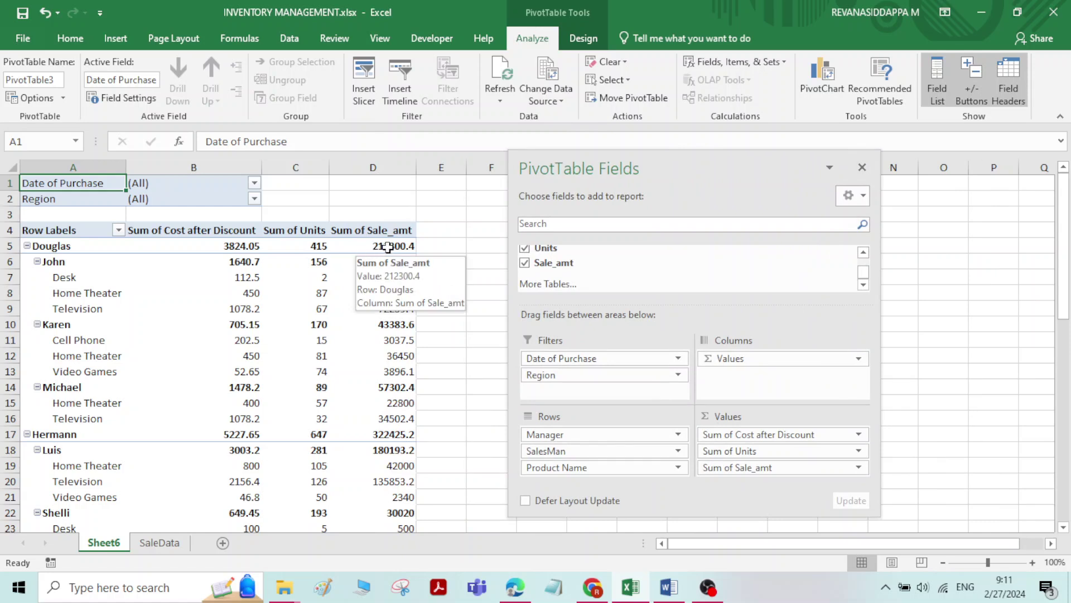
mouse_move(312, 251)
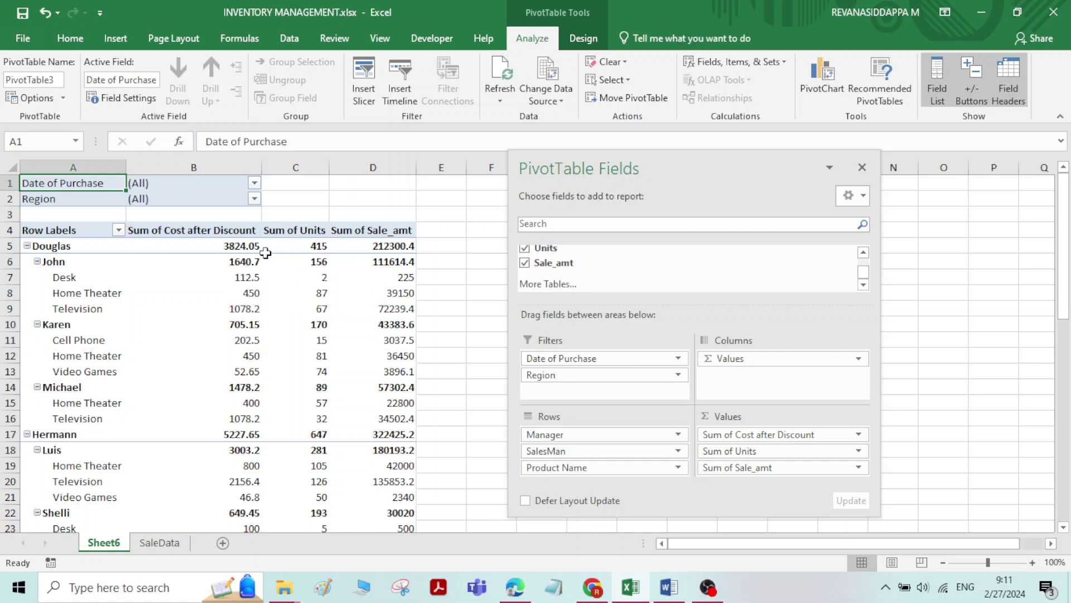
mouse_move(401, 245)
mouse_move(306, 230)
left_click_drag(742, 458, 743, 435)
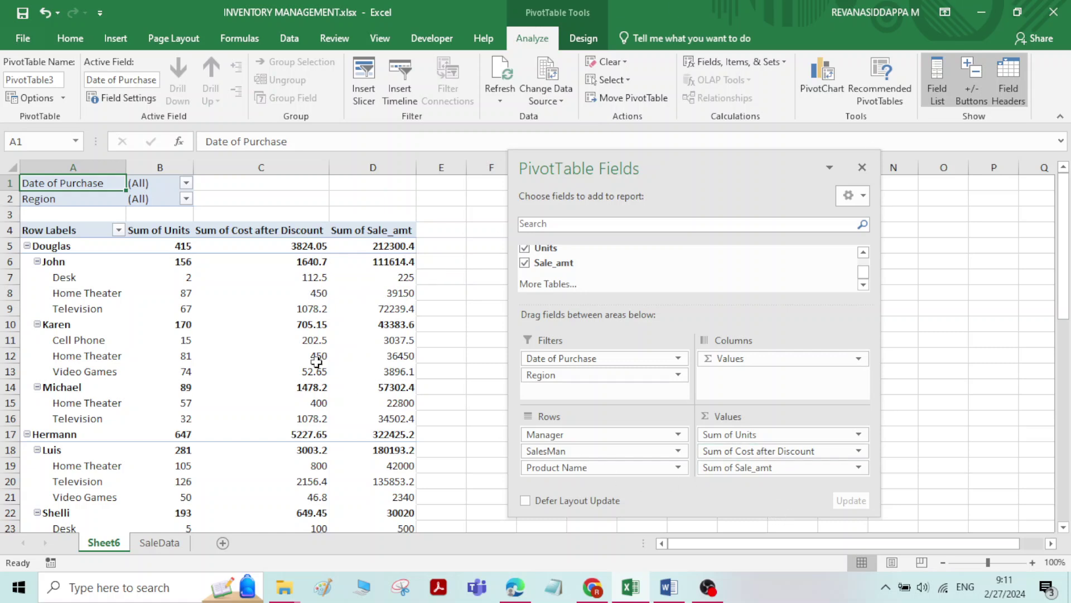
scroll(122, 328, "down", 2)
scroll(123, 328, "up", 2)
scroll(118, 338, "down", 7)
scroll(120, 343, "down", 4)
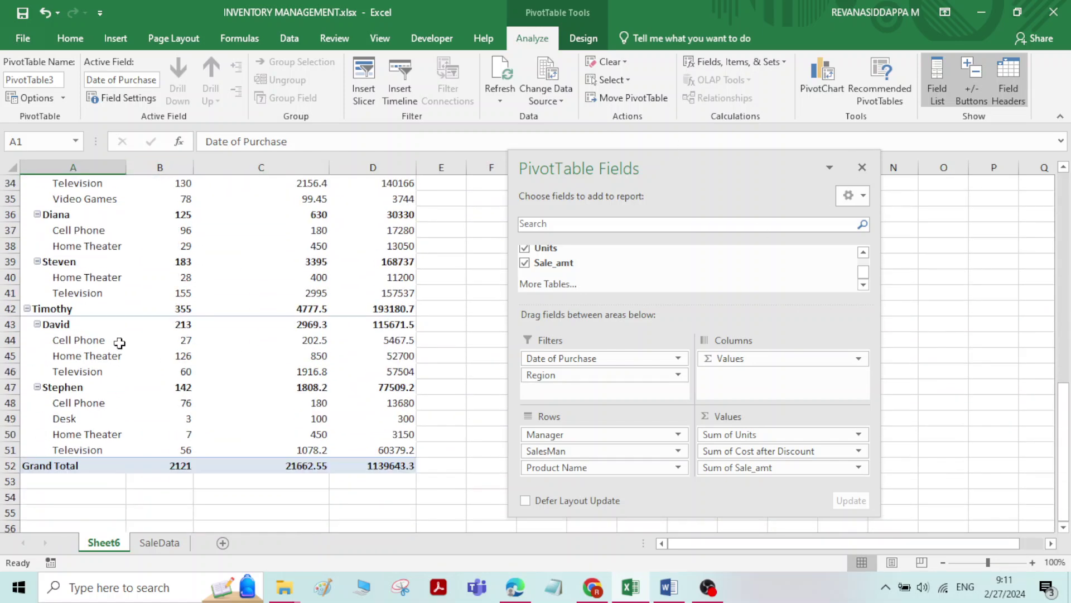
- Filter the PivotTable's Date of Purchase to January 10, 2018 only, with multiple item selection enabled
scroll(119, 342, "up", 4)
scroll(119, 343, "up", 7)
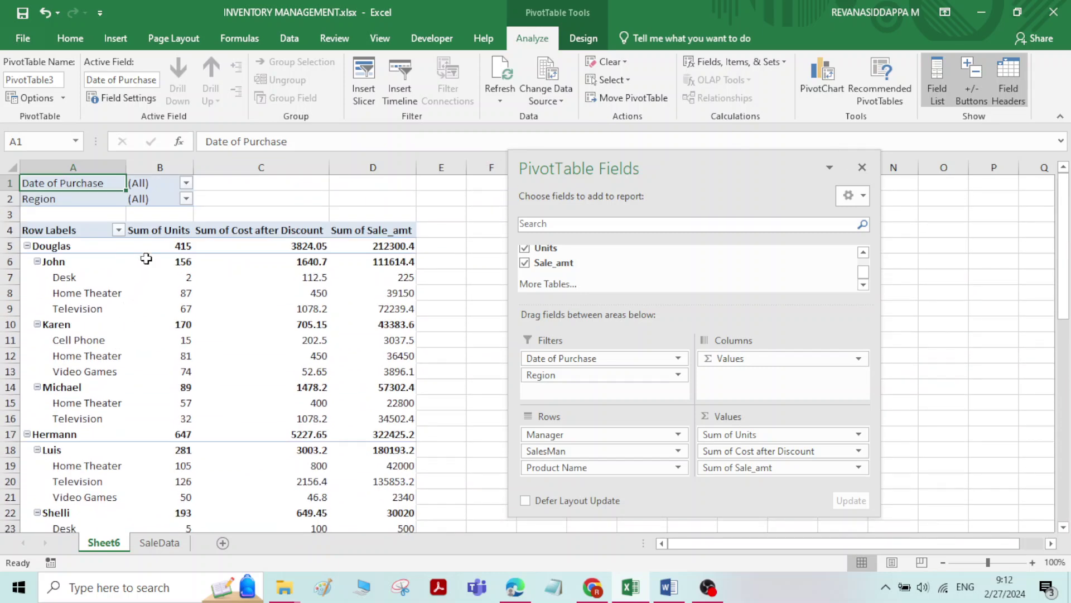
left_click(187, 183)
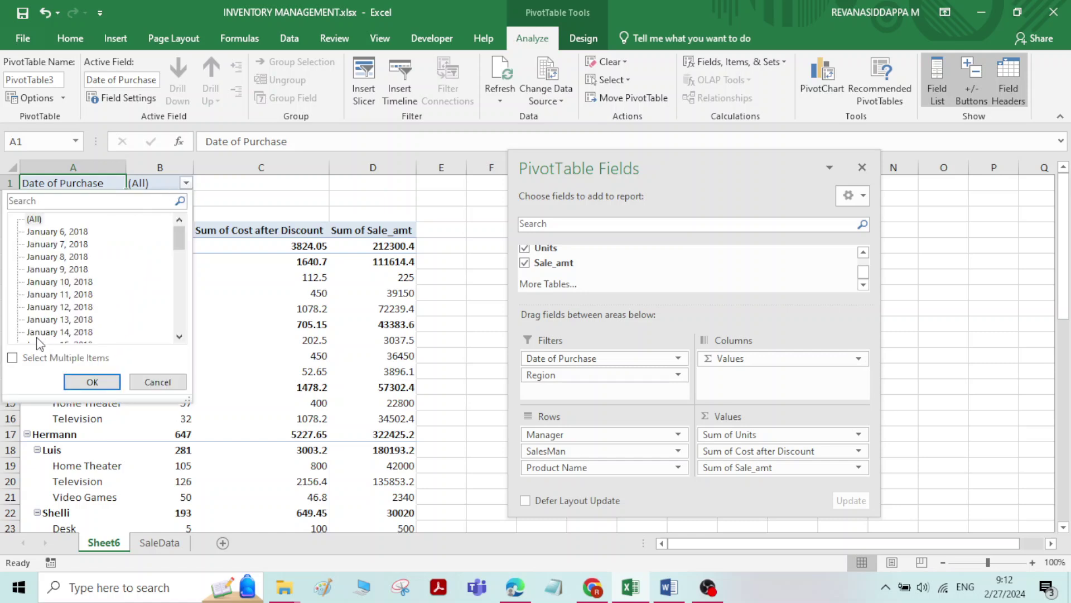
left_click(12, 358)
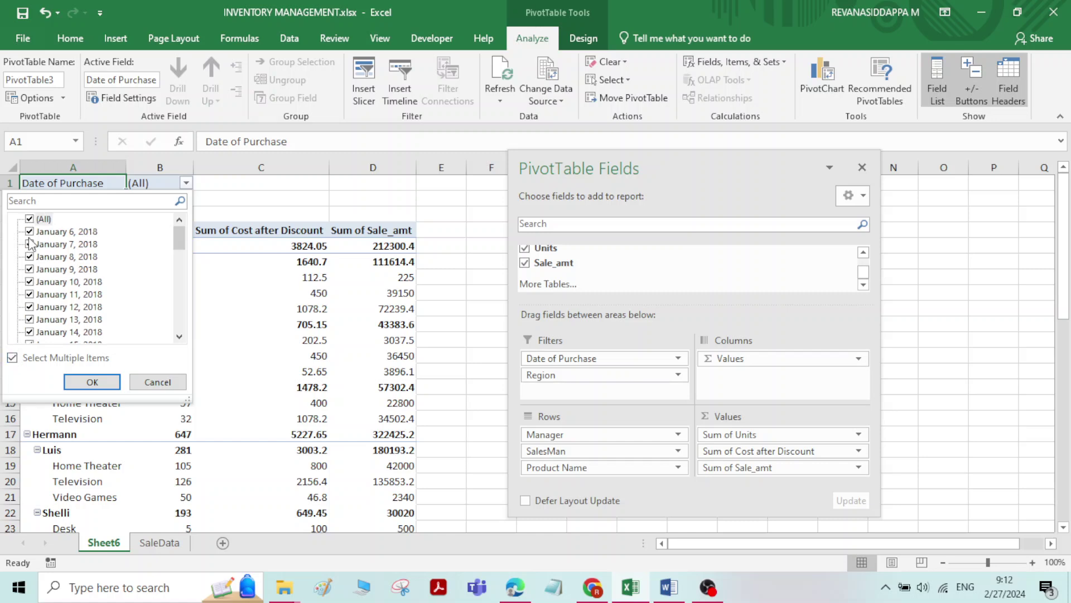
left_click(29, 219)
left_click(30, 281)
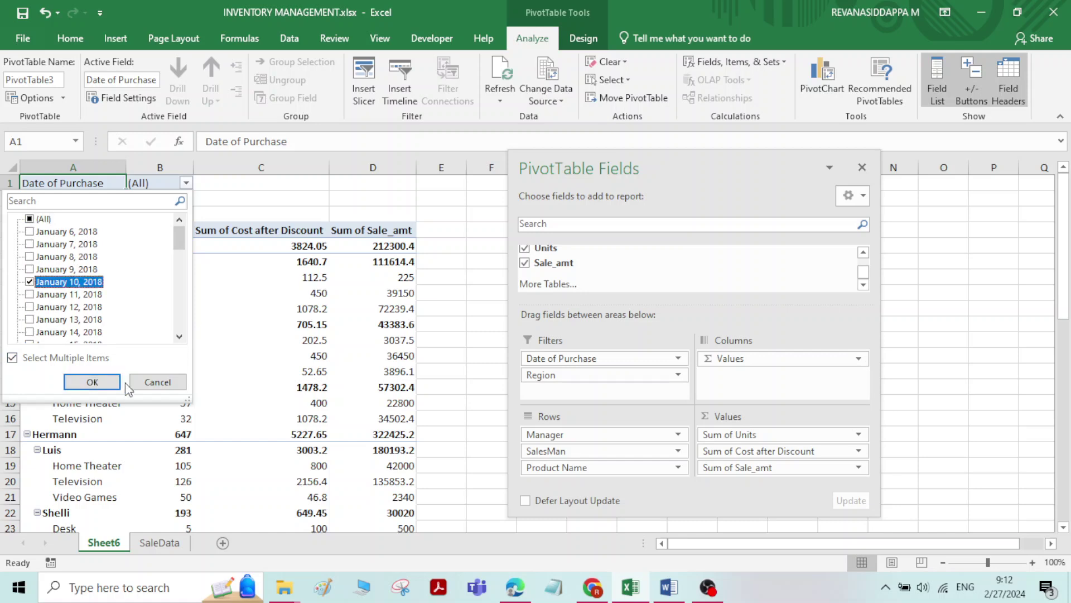
left_click(104, 384)
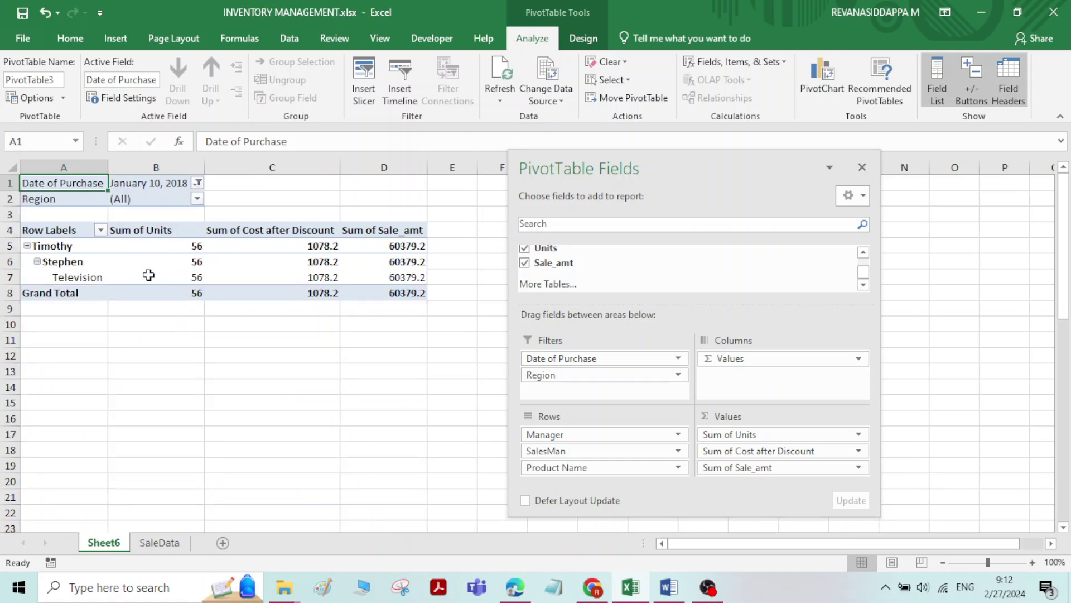
- Extend the PivotTable's Date of Purchase filter to also include January 11 through January 15, 2018
mouse_move(183, 255)
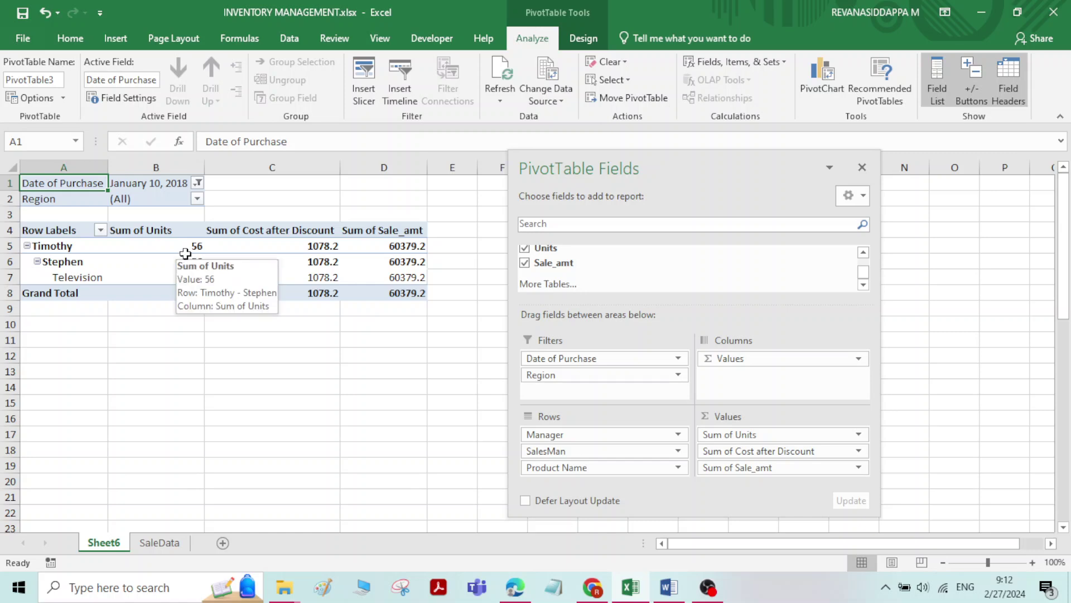
left_click(198, 183)
left_click(41, 295)
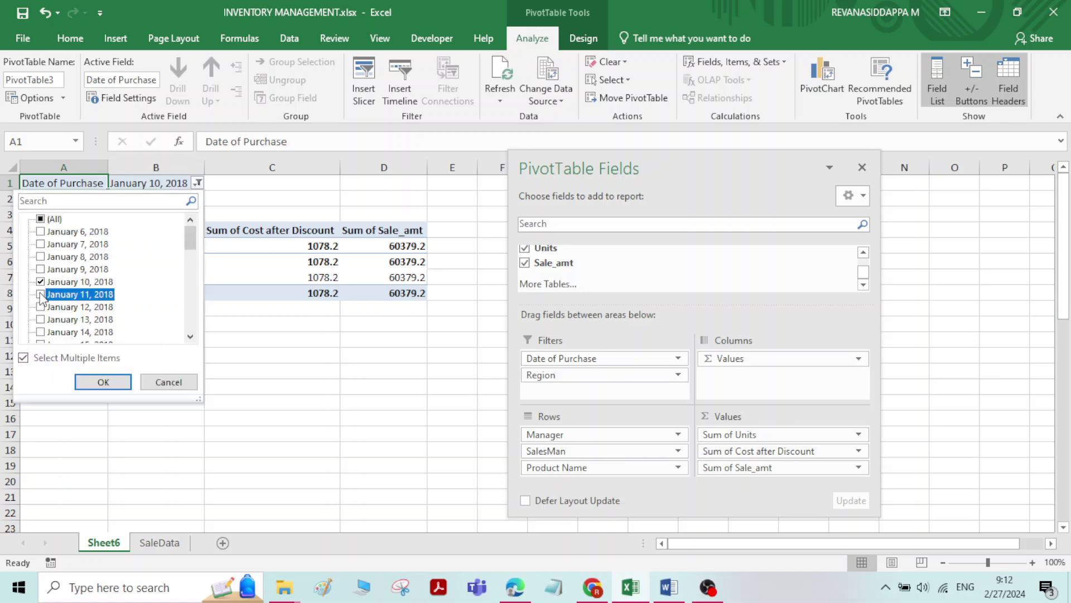
left_click(40, 308)
left_click(41, 319)
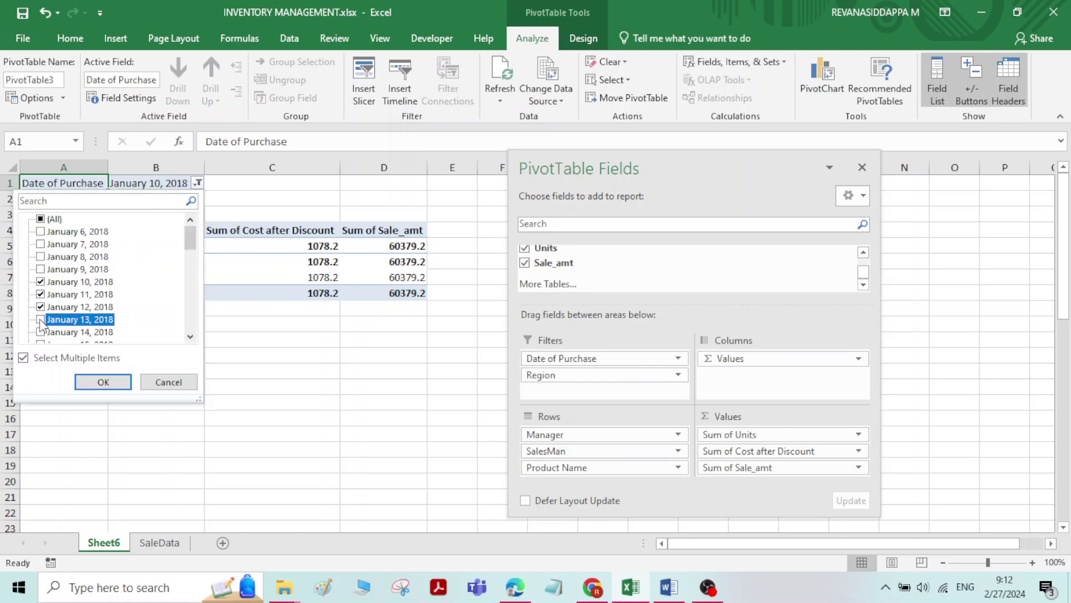
left_click(40, 332)
scroll(42, 337, "down", 1)
left_click(40, 306)
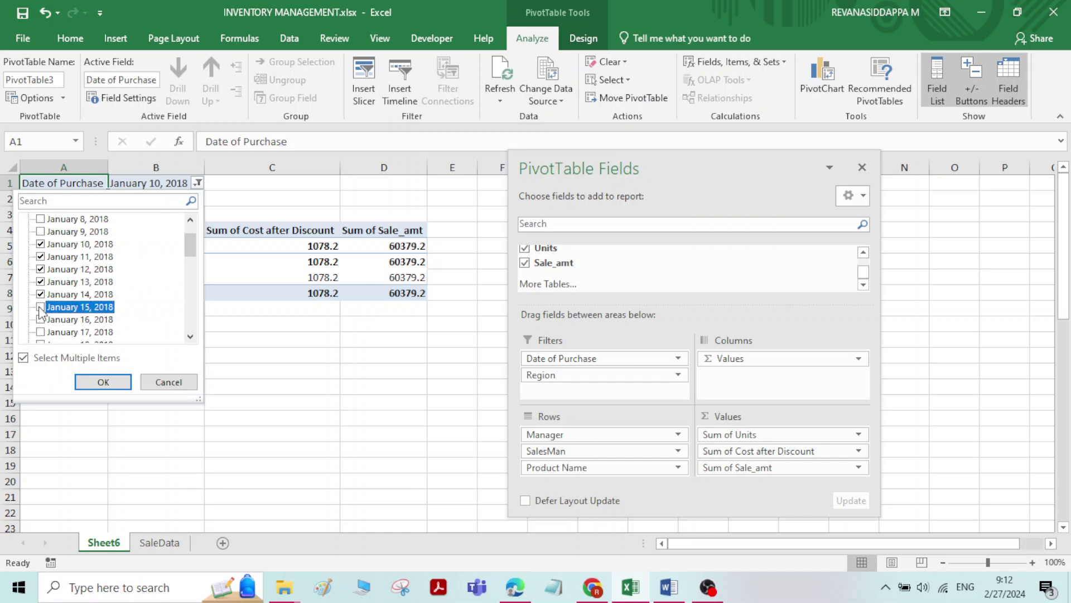
left_click(116, 381)
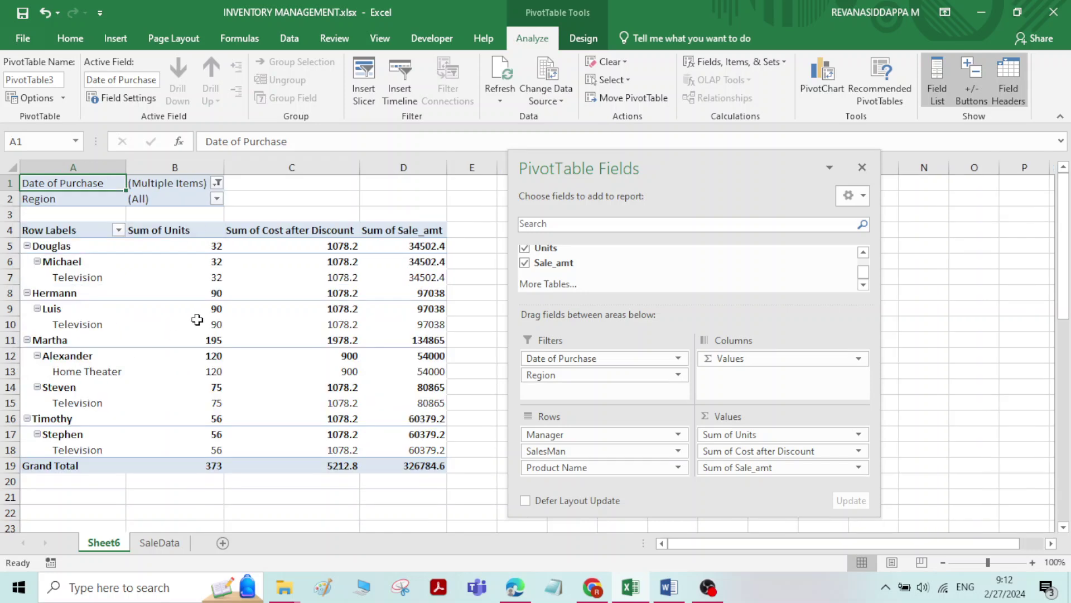
- Filter the PivotTable's Region to East, with multiple item selection enabled
left_click(216, 198)
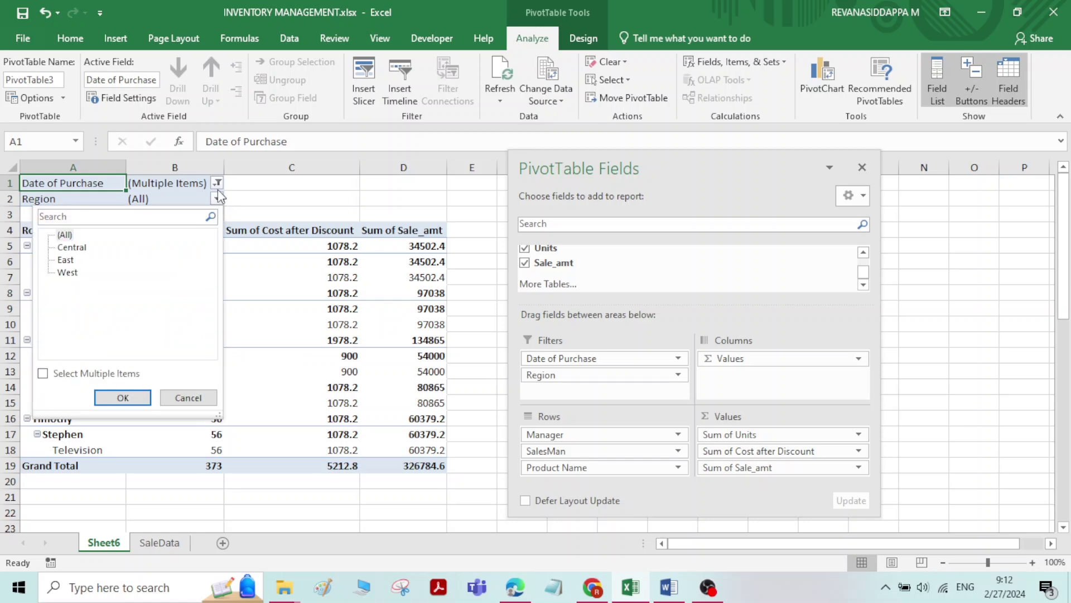
left_click(217, 185)
left_click(217, 199)
left_click(66, 260)
left_click(42, 373)
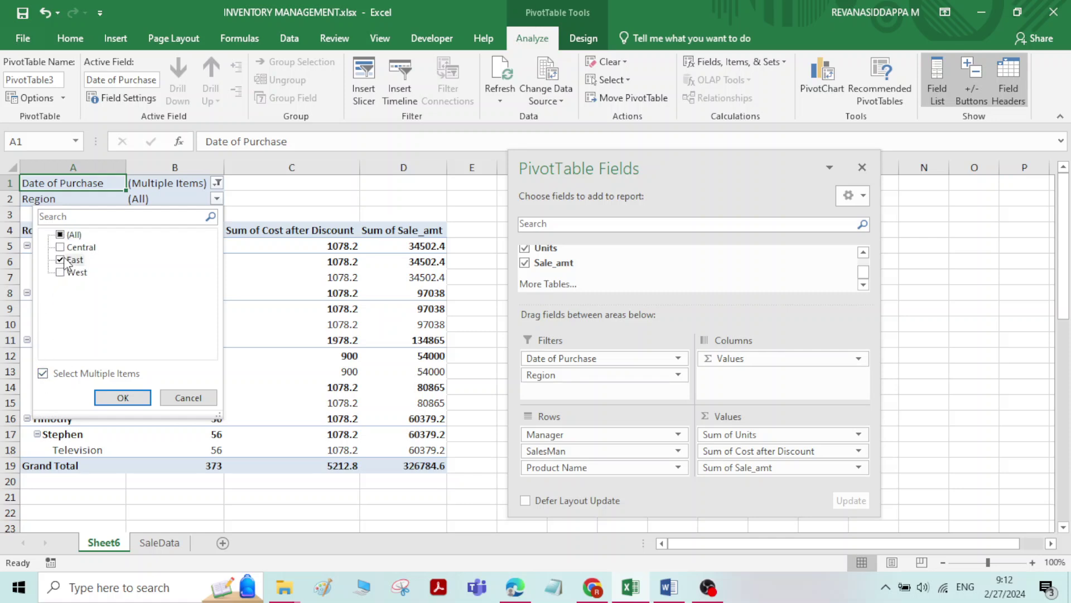
left_click(134, 397)
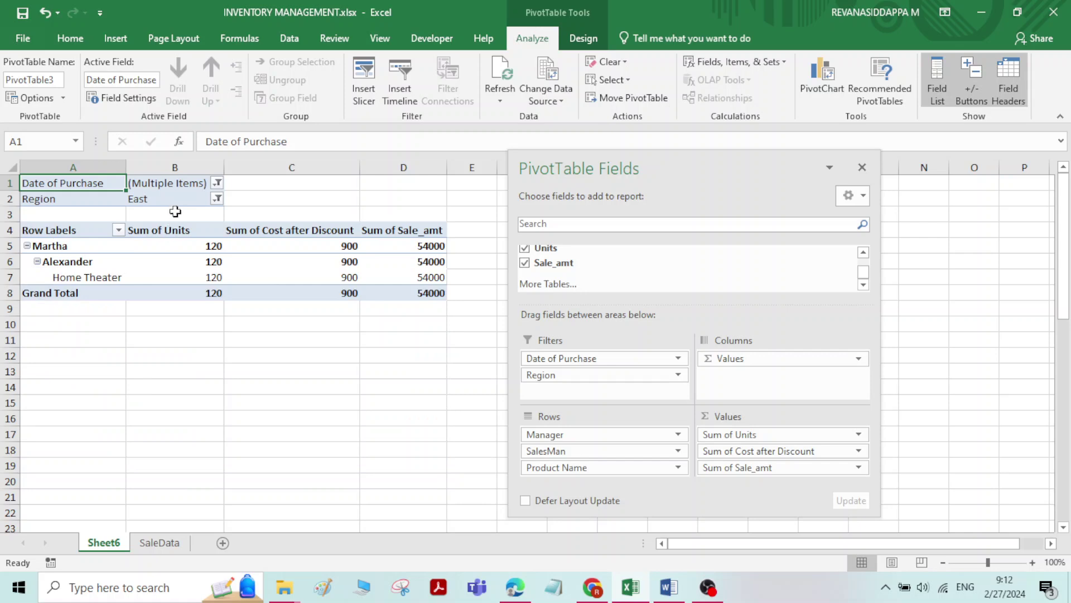
- Review which dates are selected in the Date of Purchase filter without changing them
left_click(217, 183)
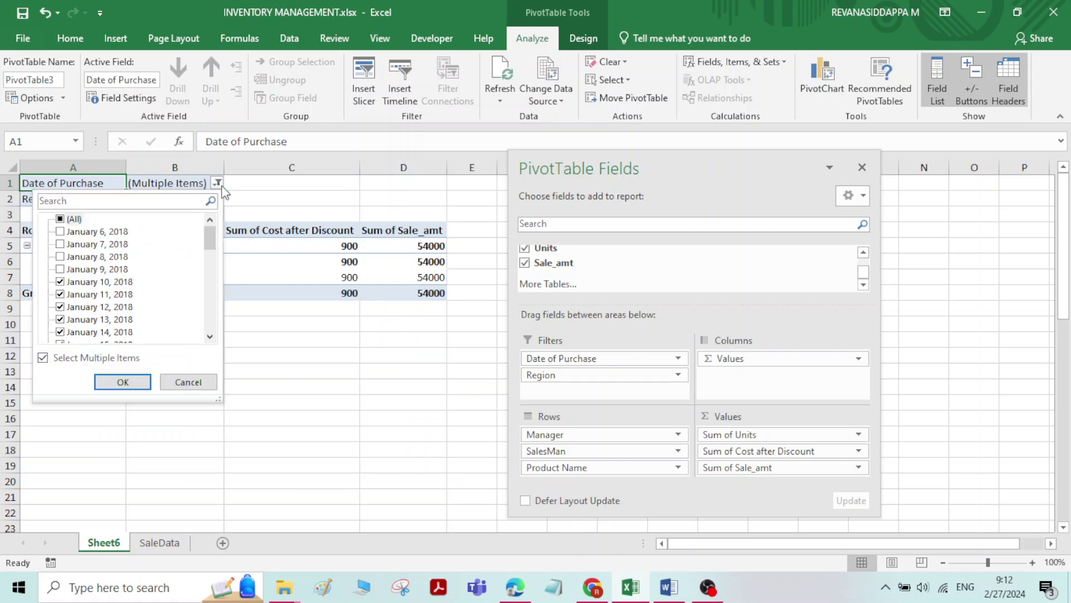
scroll(92, 301, "down", 1)
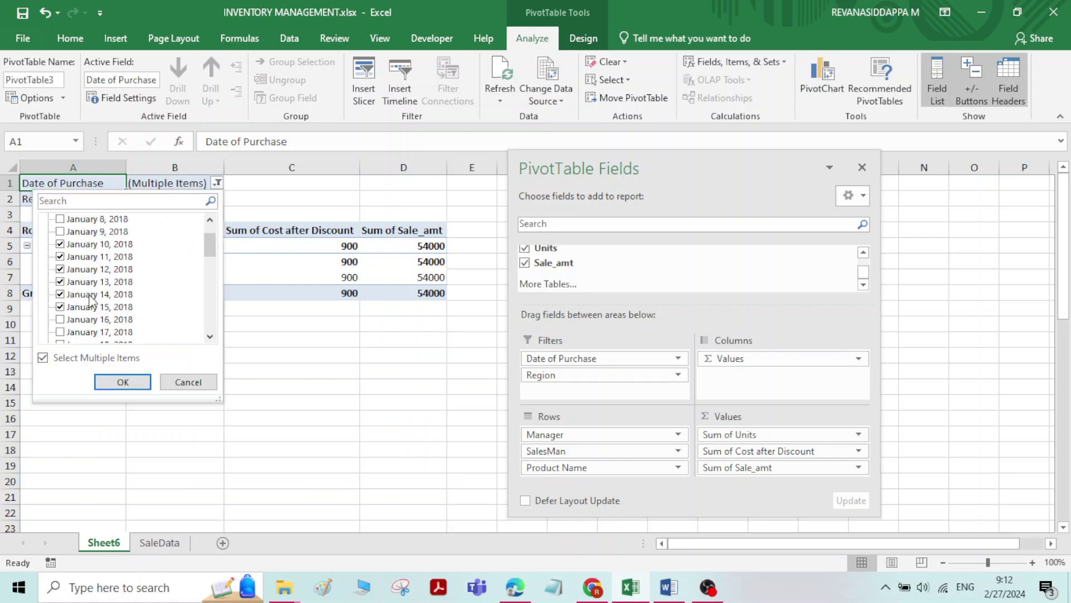
left_click(165, 385)
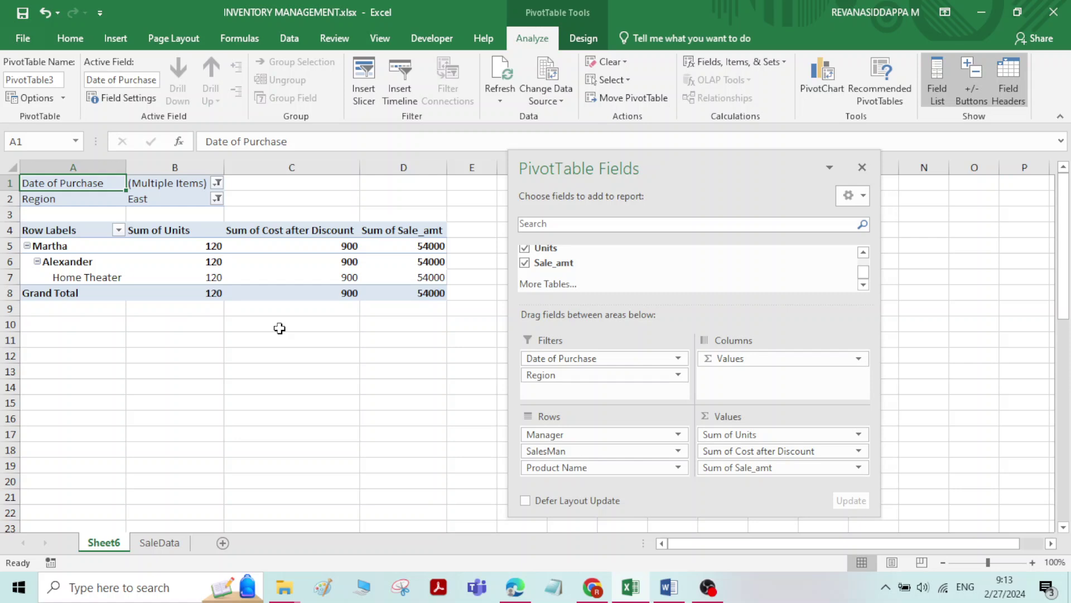
- Reset the PivotTable's Date of Purchase and Region filters to include all items
mouse_move(226, 258)
left_click(217, 183)
left_click(62, 220)
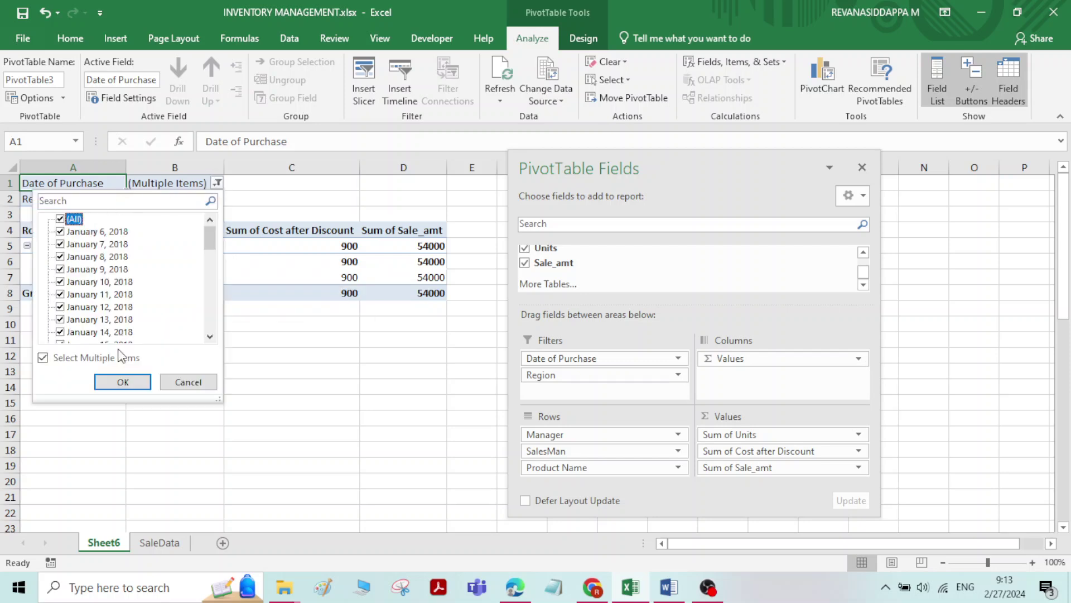
left_click(126, 382)
left_click(187, 200)
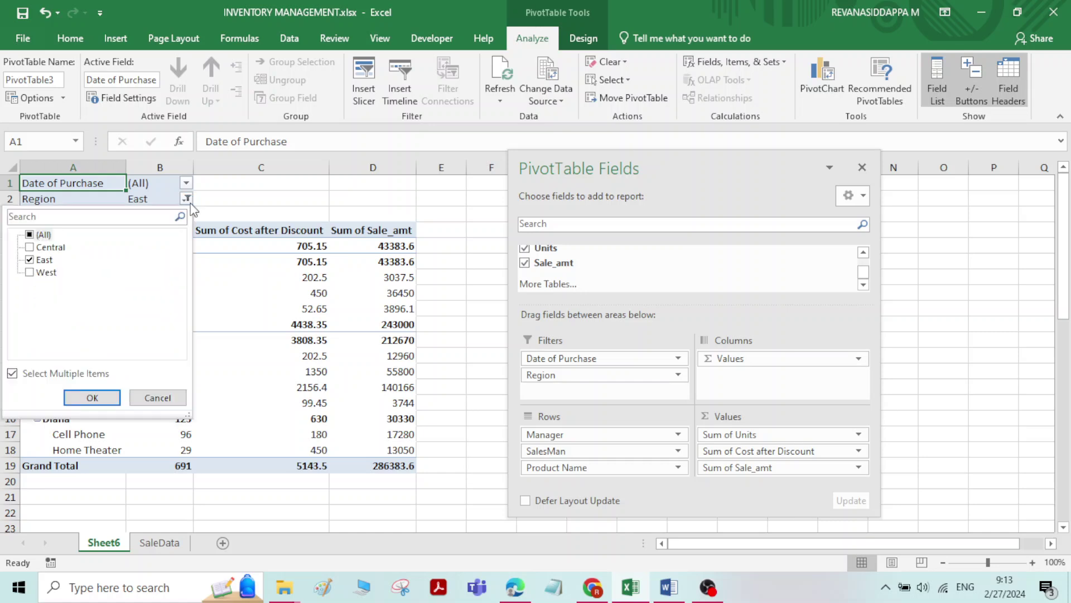
left_click(30, 260)
left_click(30, 234)
left_click(109, 396)
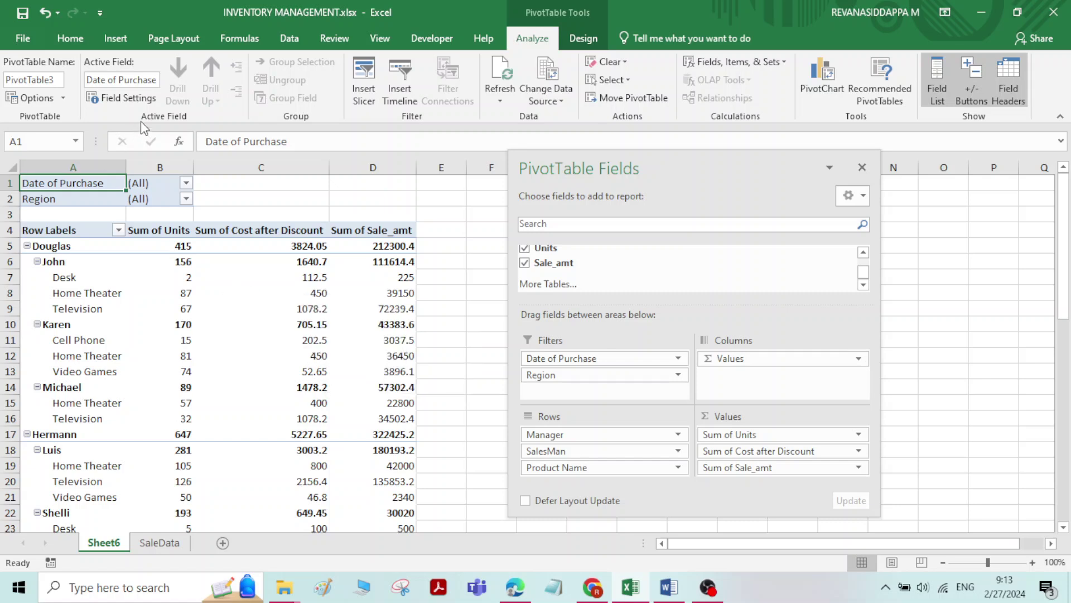
- Insert a Stacked Column PivotChart based on the PivotTable, after previewing the Line and Pie chart types
left_click(315, 340)
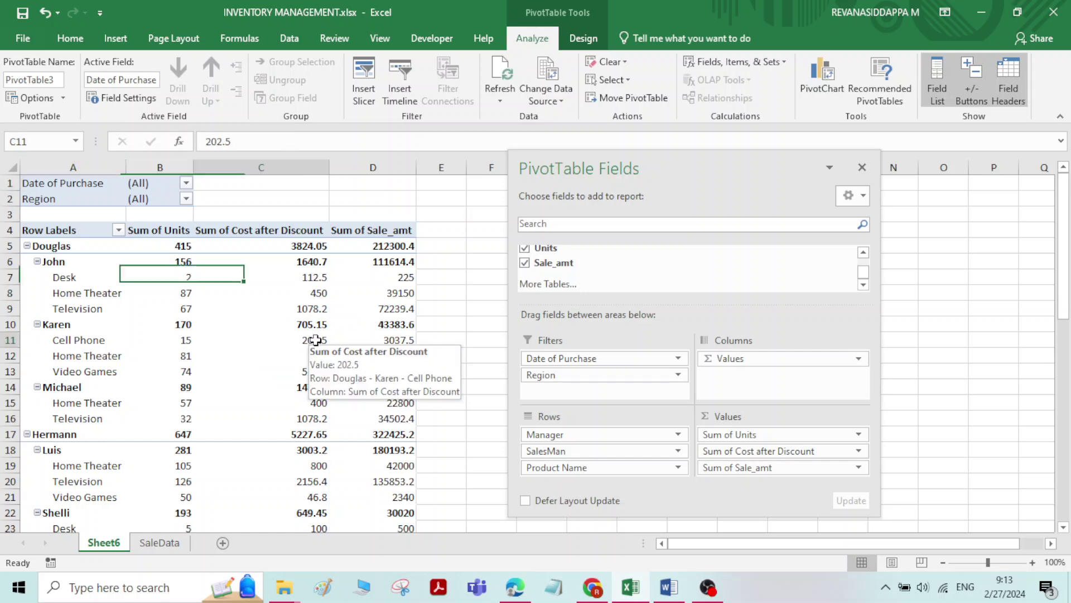
left_click(114, 39)
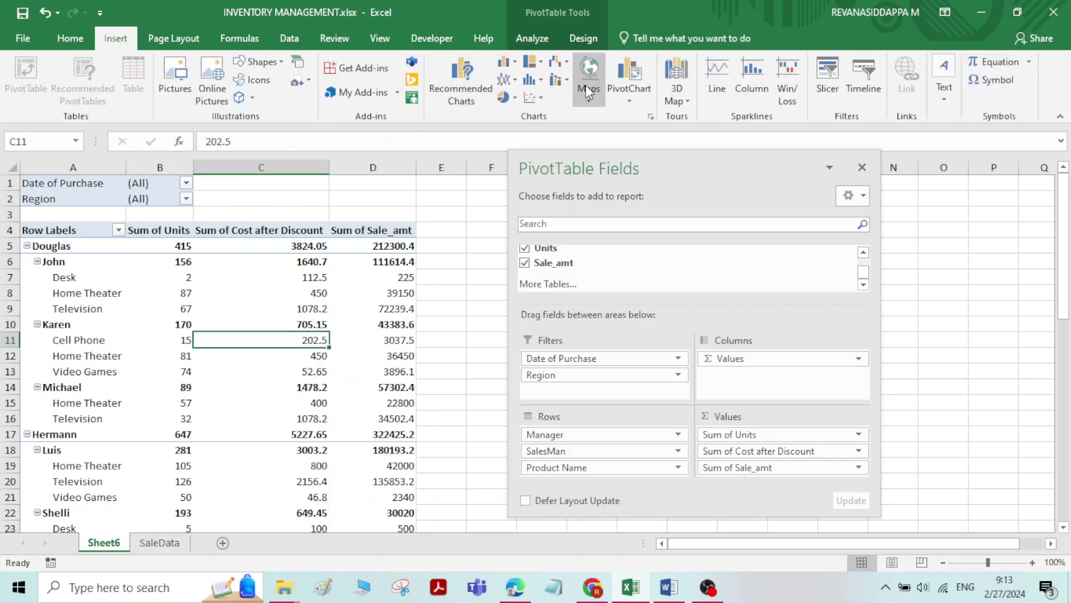
left_click(637, 88)
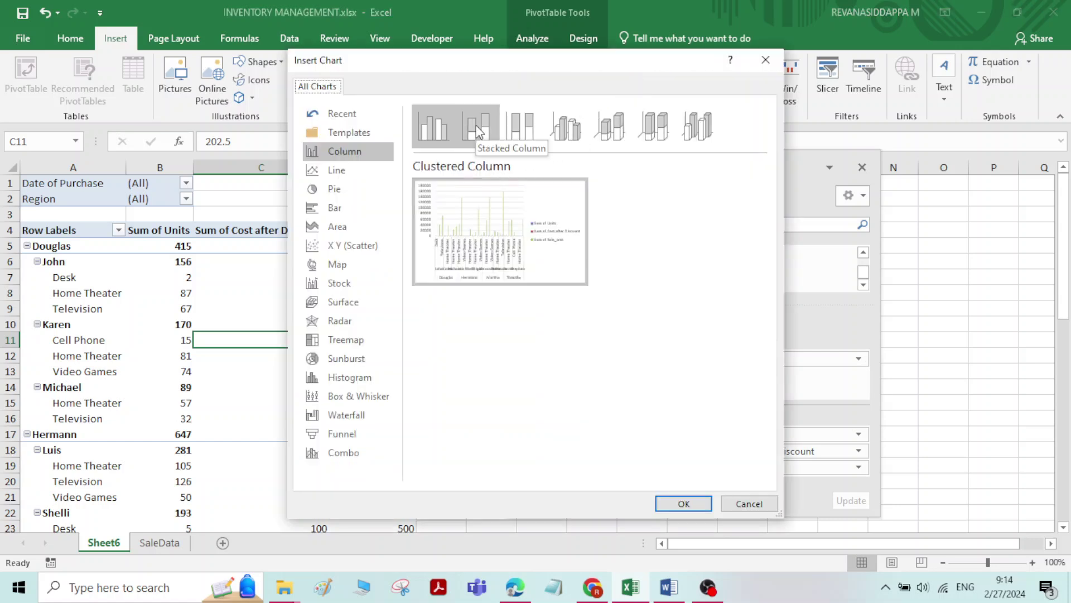
left_click(341, 170)
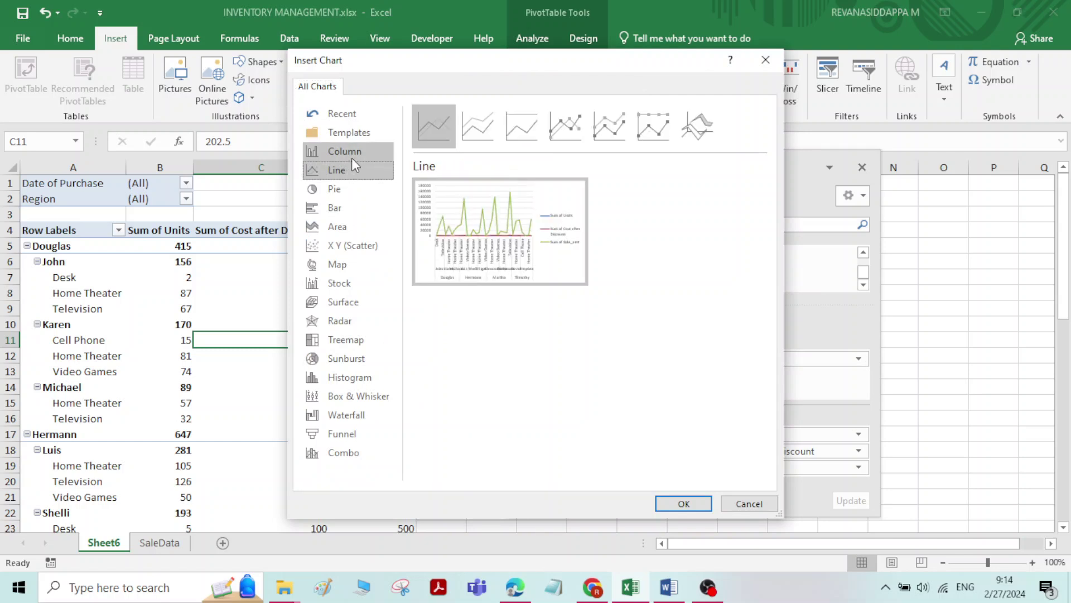
left_click(353, 190)
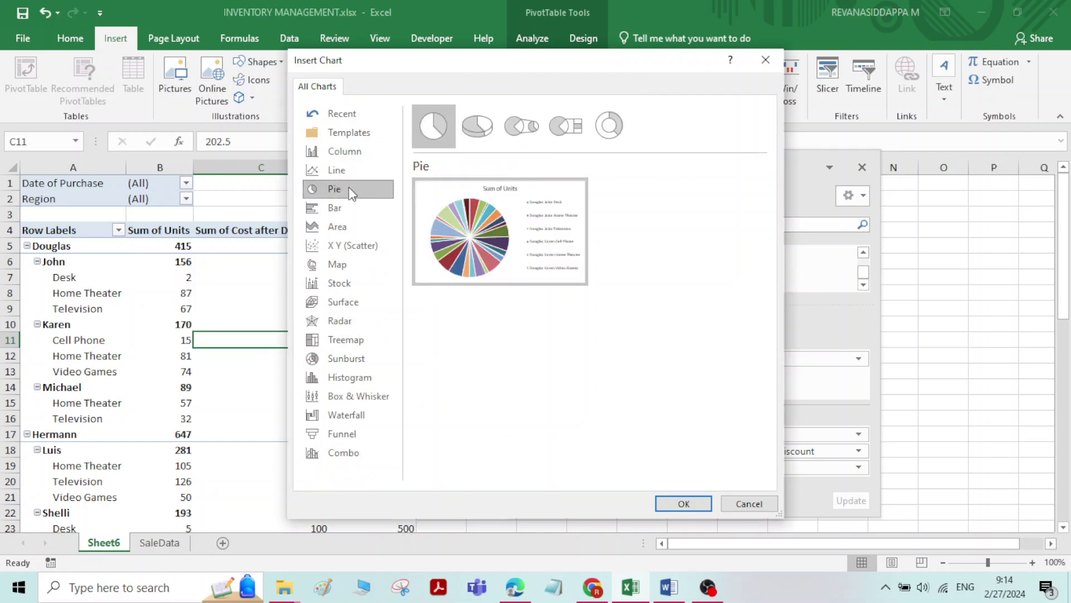
left_click(350, 153)
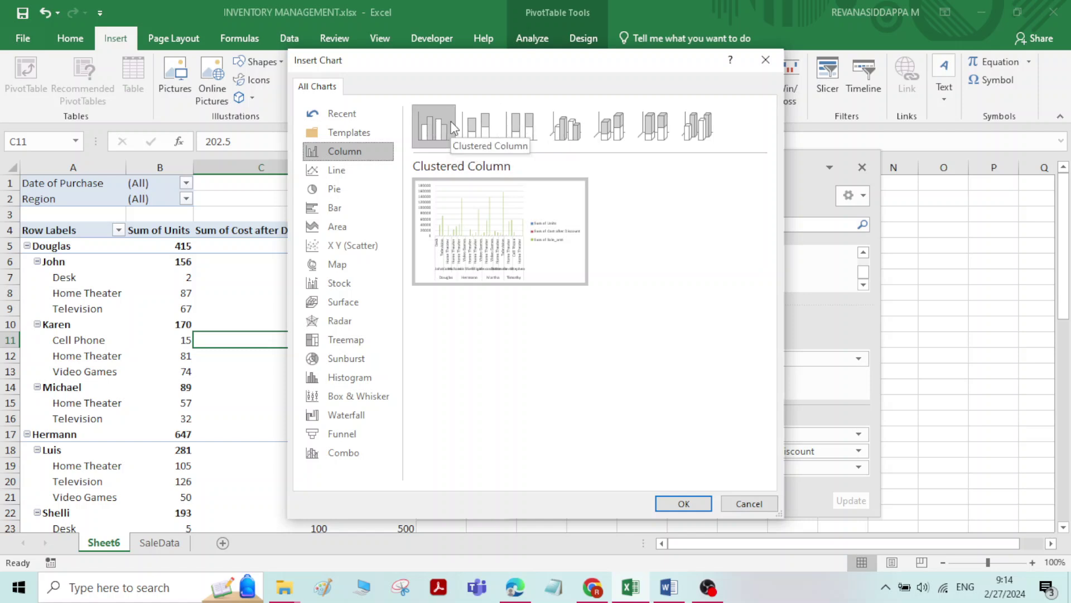
left_click(475, 129)
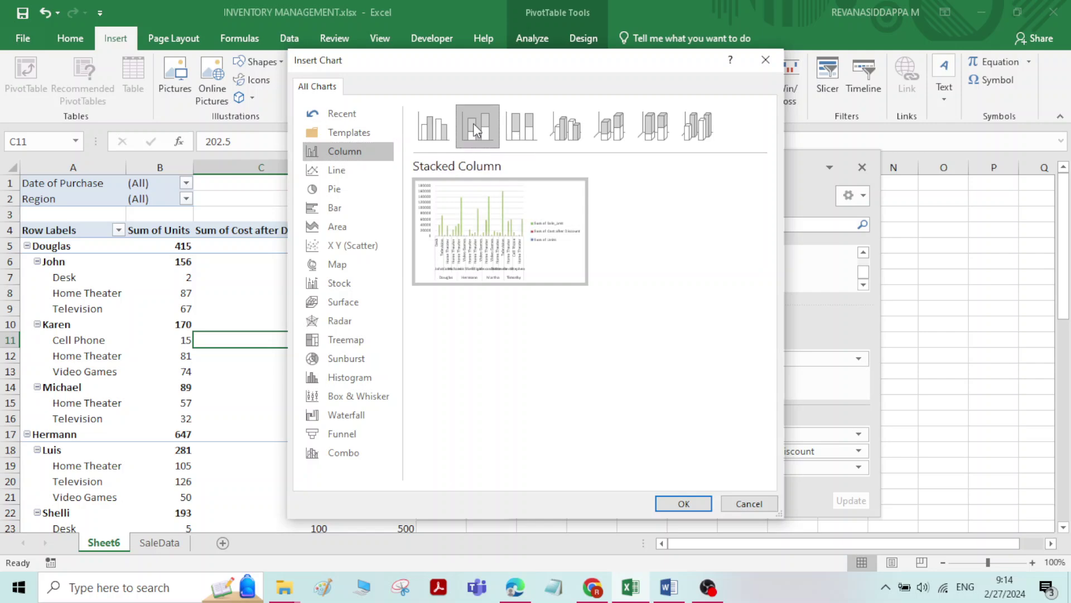
left_click(682, 503)
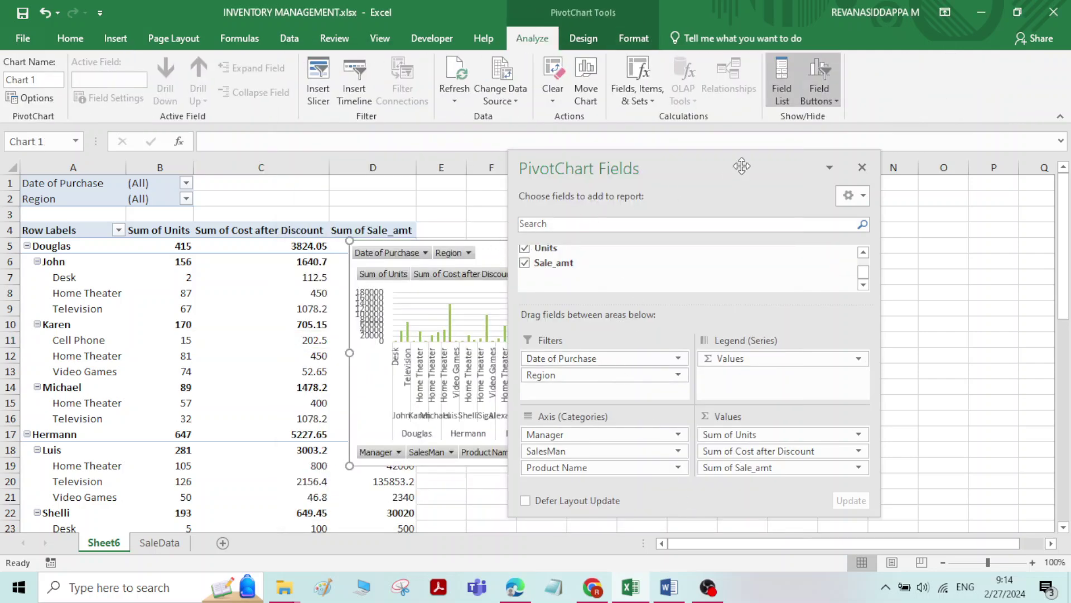
- Place the PivotChart beside the report and enlarge it, moving the PivotChart Fields pane out of its way
left_click_drag(633, 262, 791, 209)
left_click_drag(789, 336, 760, 568)
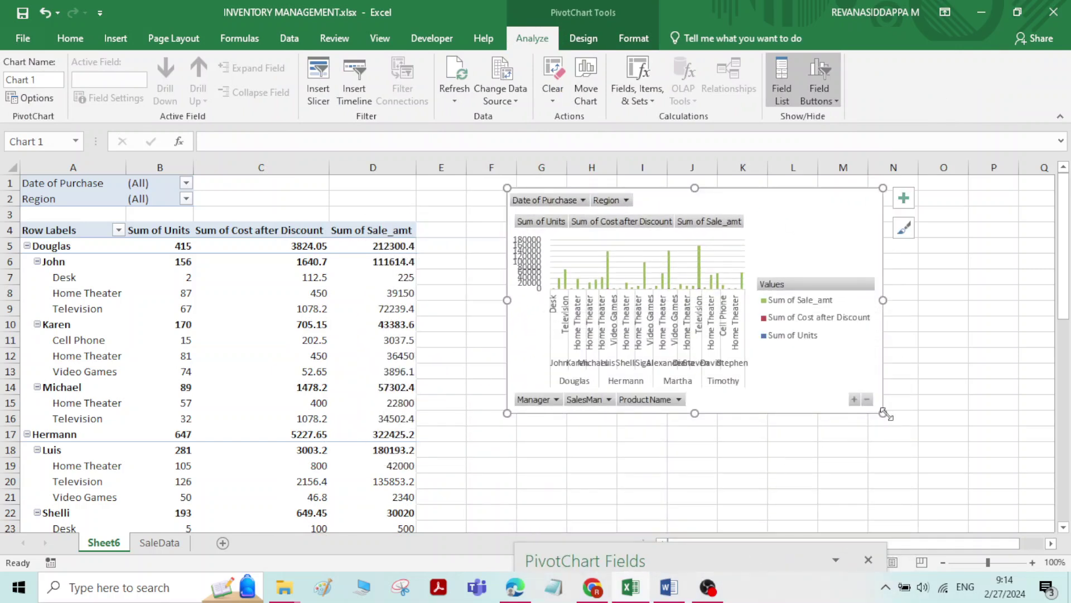
left_click_drag(882, 412, 988, 502)
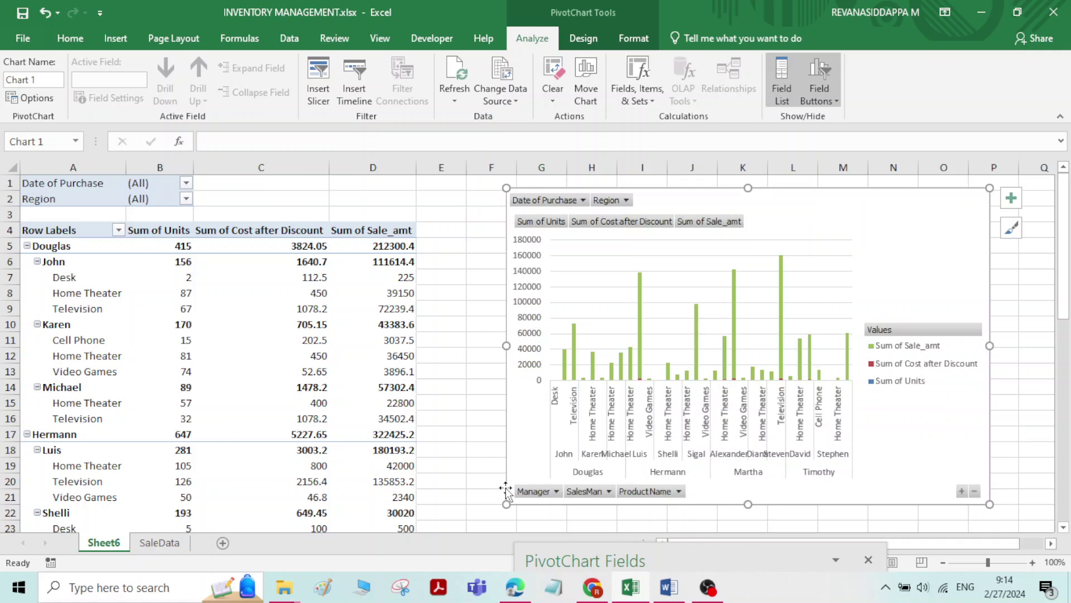
left_click_drag(505, 187, 422, 193)
left_click_drag(835, 205, 855, 204)
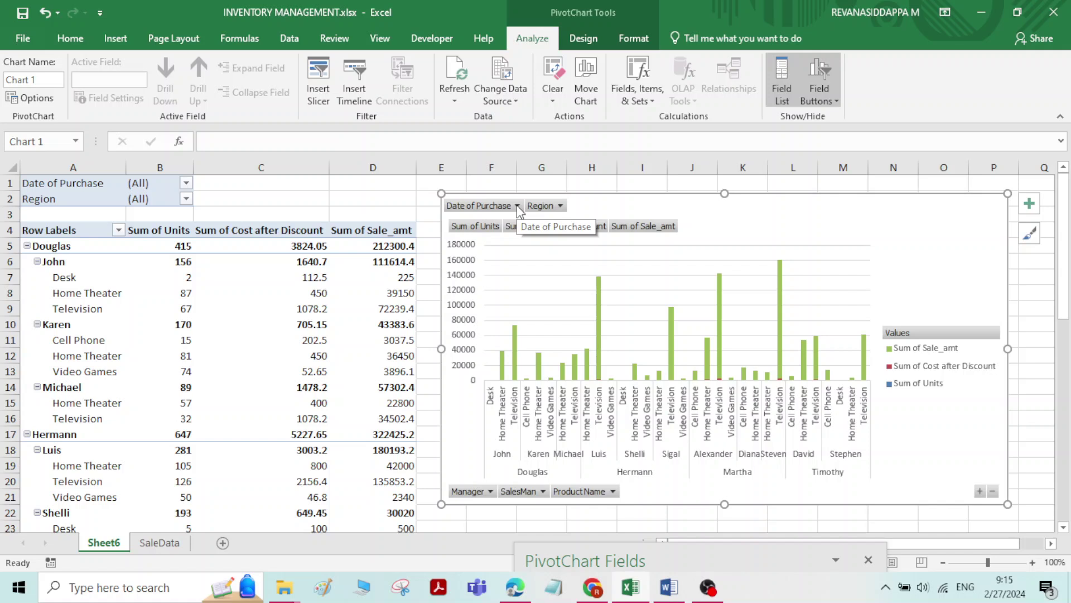
- Filter the PivotChart's Date of Purchase to January 6, 2018 only
left_click(518, 207)
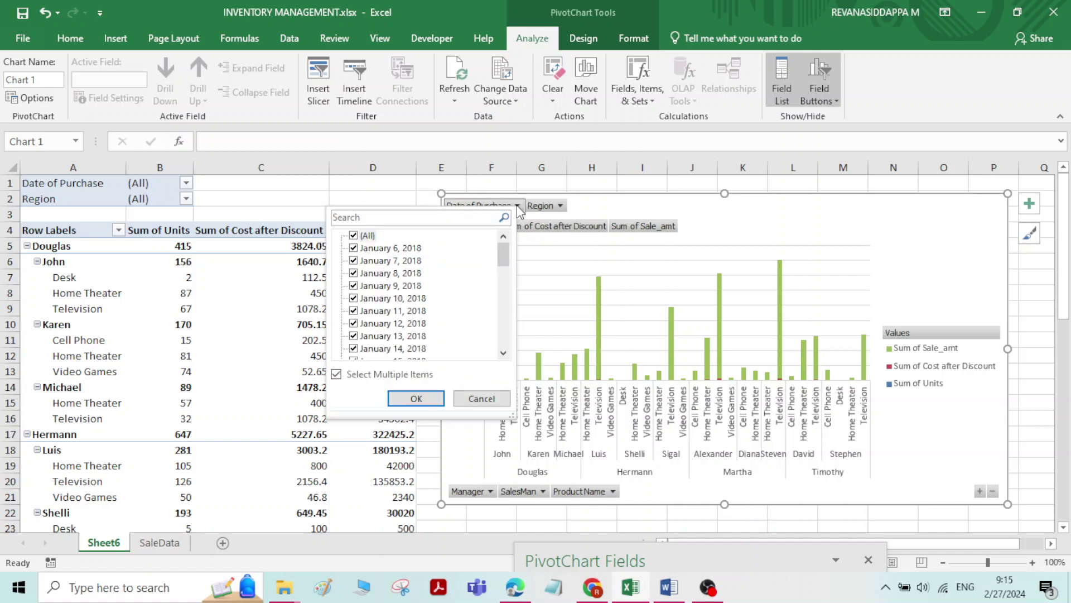
left_click(363, 248)
left_click(353, 235)
left_click(354, 248)
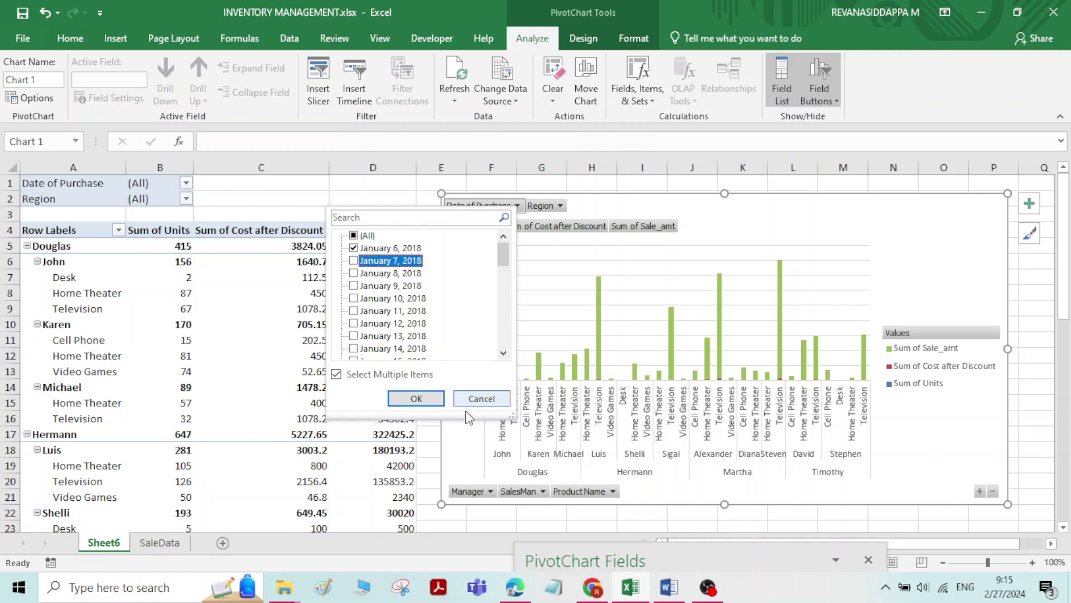
left_click(424, 397)
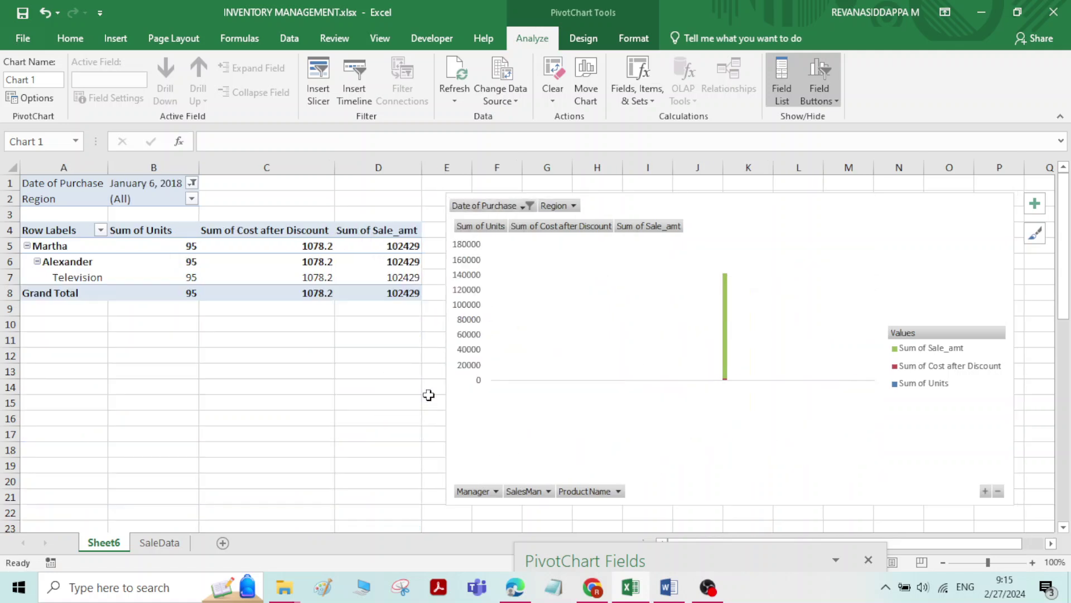
- Extend the PivotChart's Date of Purchase filter to include January 6 through January 10, 2018
left_click(525, 206)
left_click(352, 263)
left_click(353, 275)
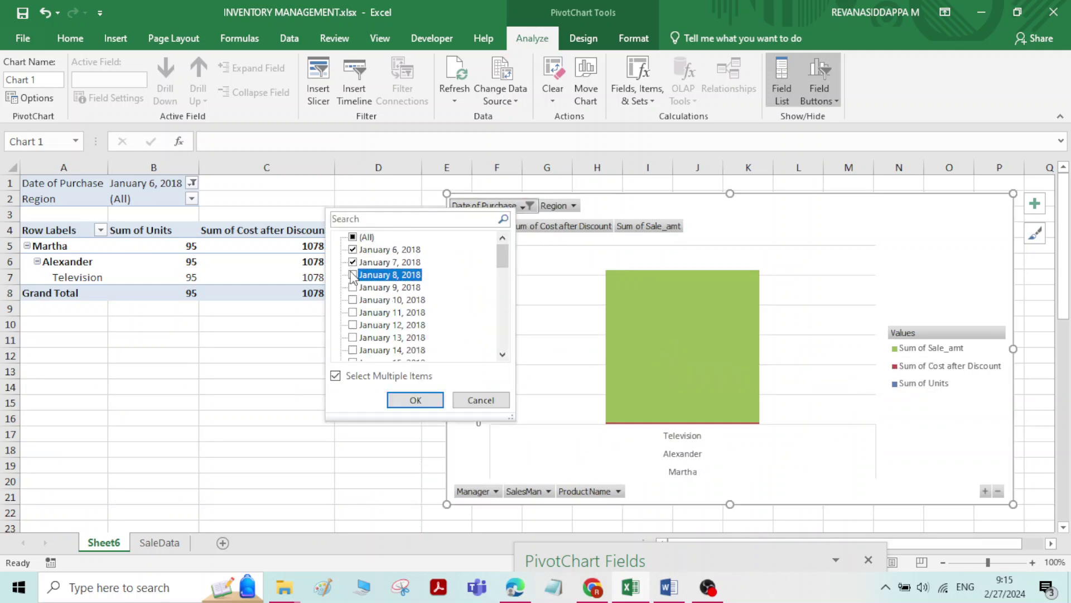
left_click(352, 287)
left_click(353, 300)
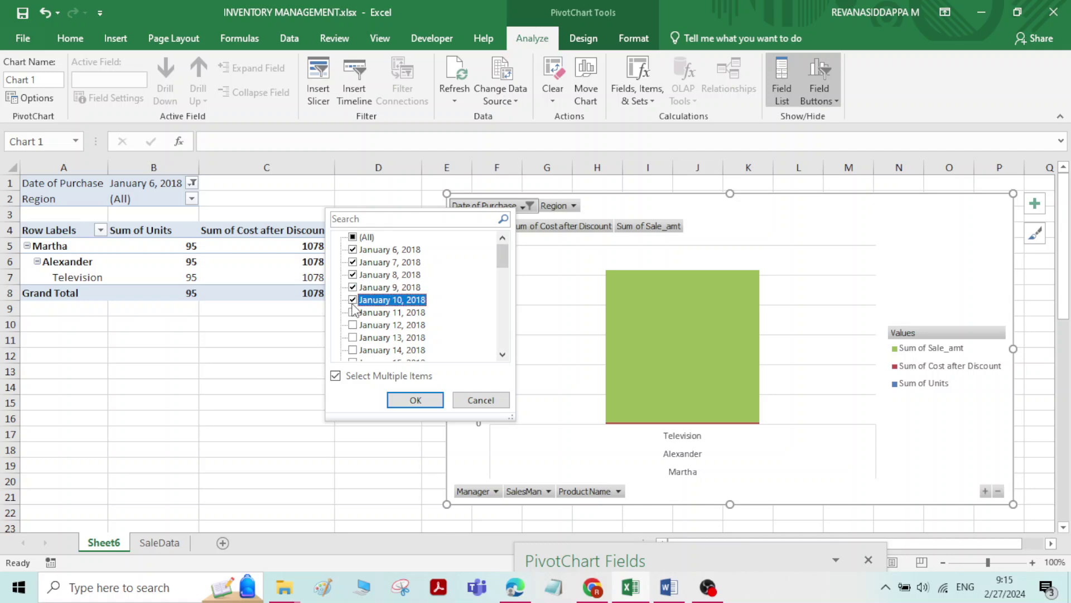
left_click(416, 400)
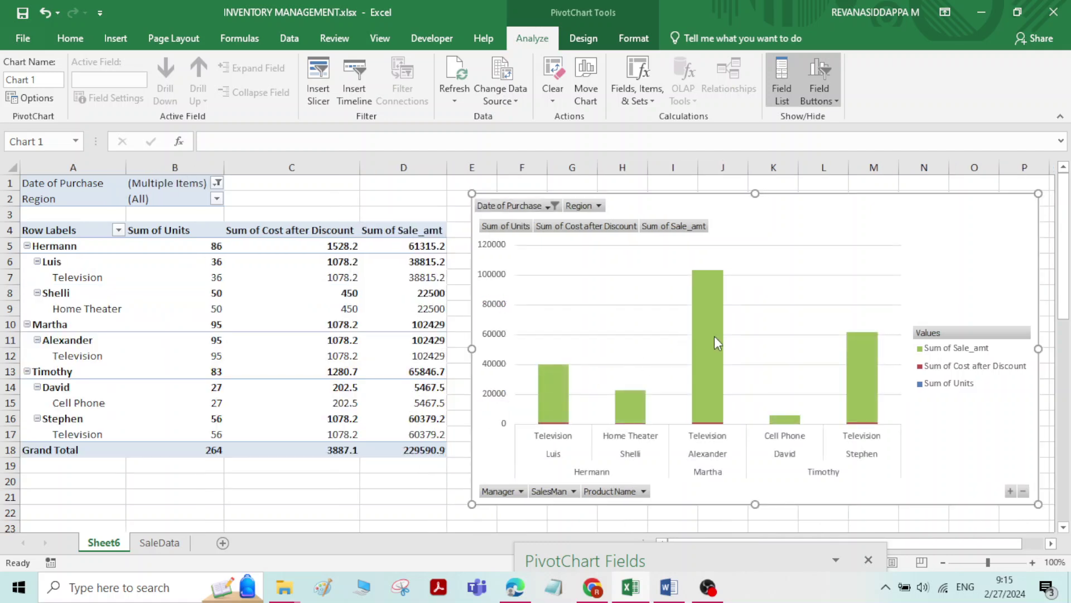
- Filter the PivotChart's Region field to Central and East only
left_click(589, 207)
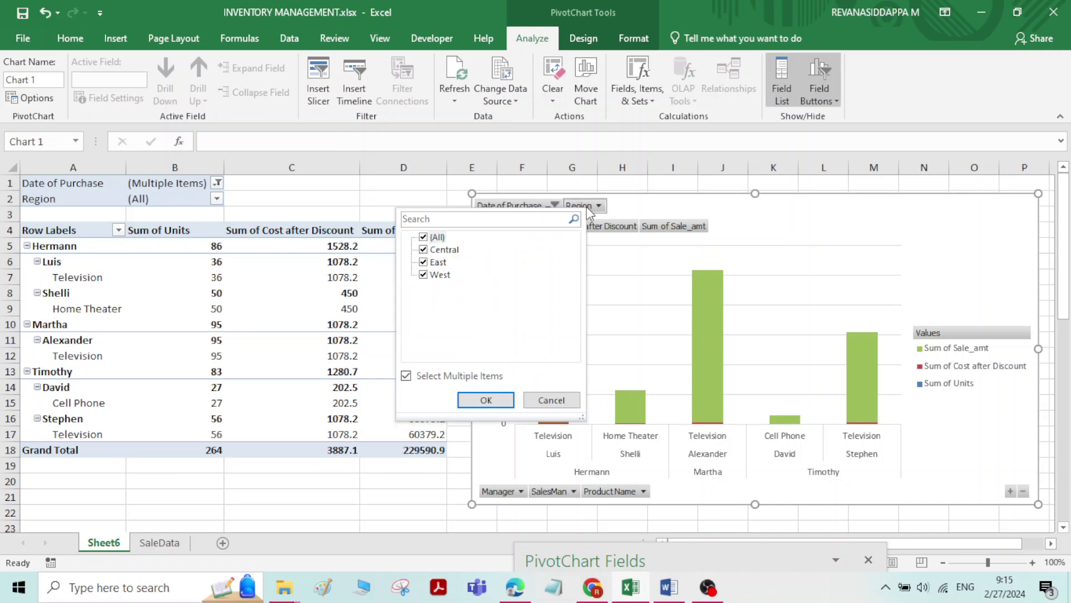
left_click(435, 237)
left_click(442, 249)
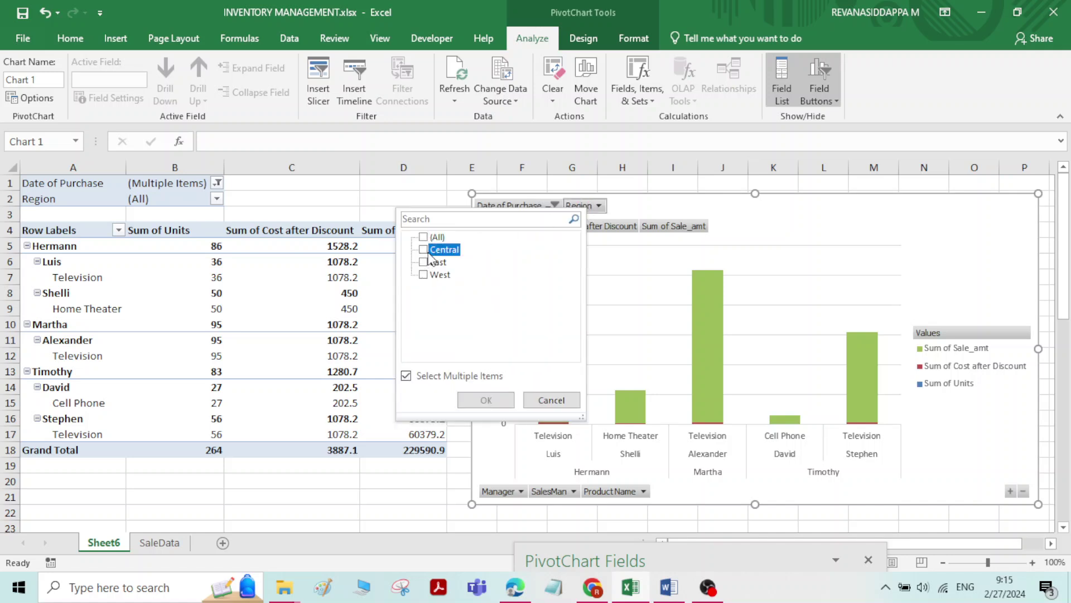
left_click(438, 262)
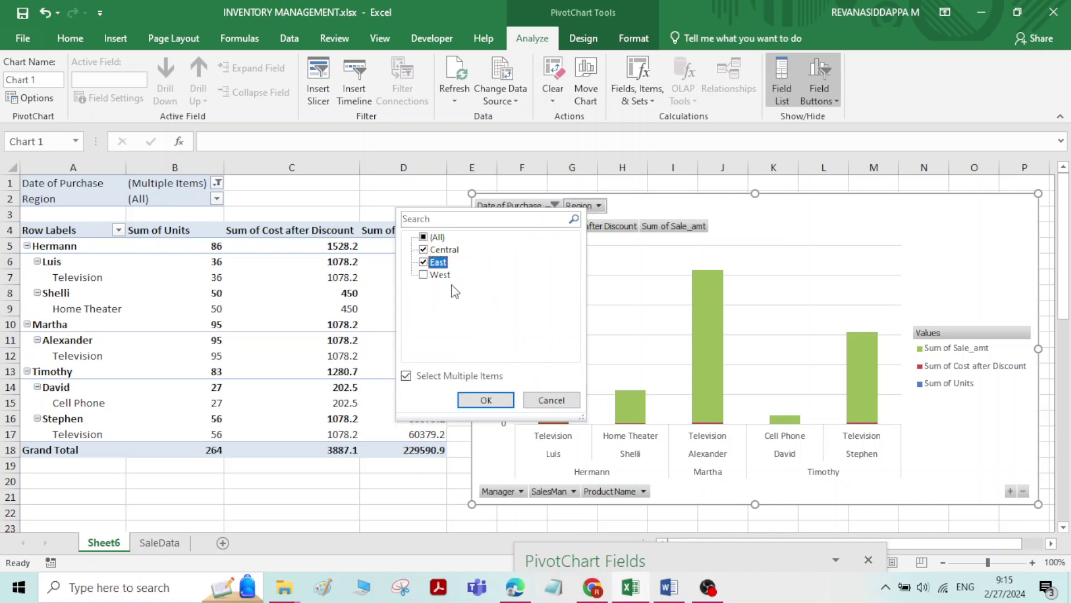
left_click(486, 399)
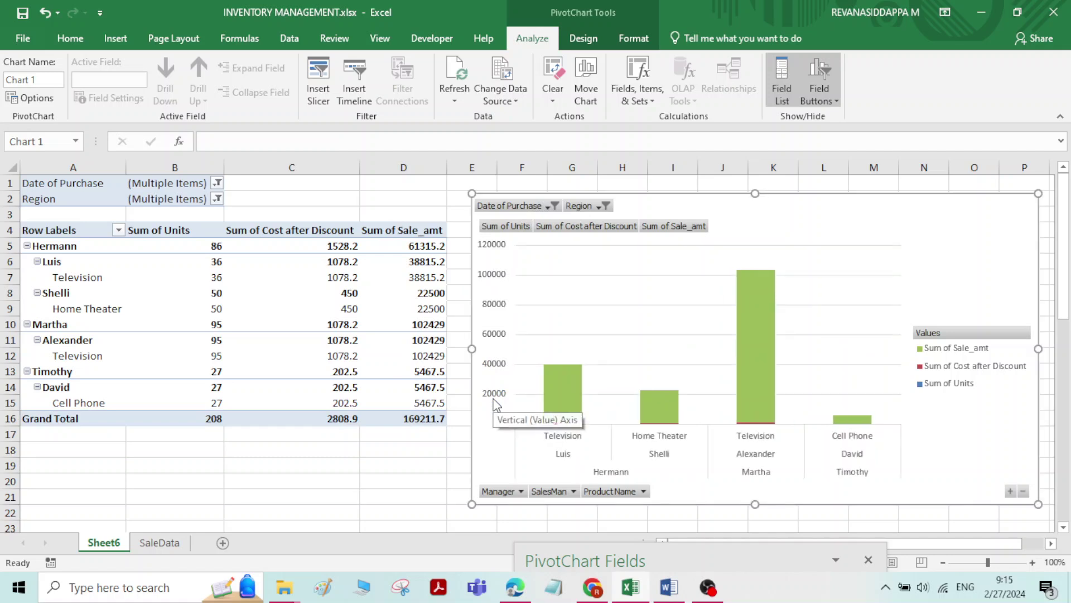
left_click(520, 492)
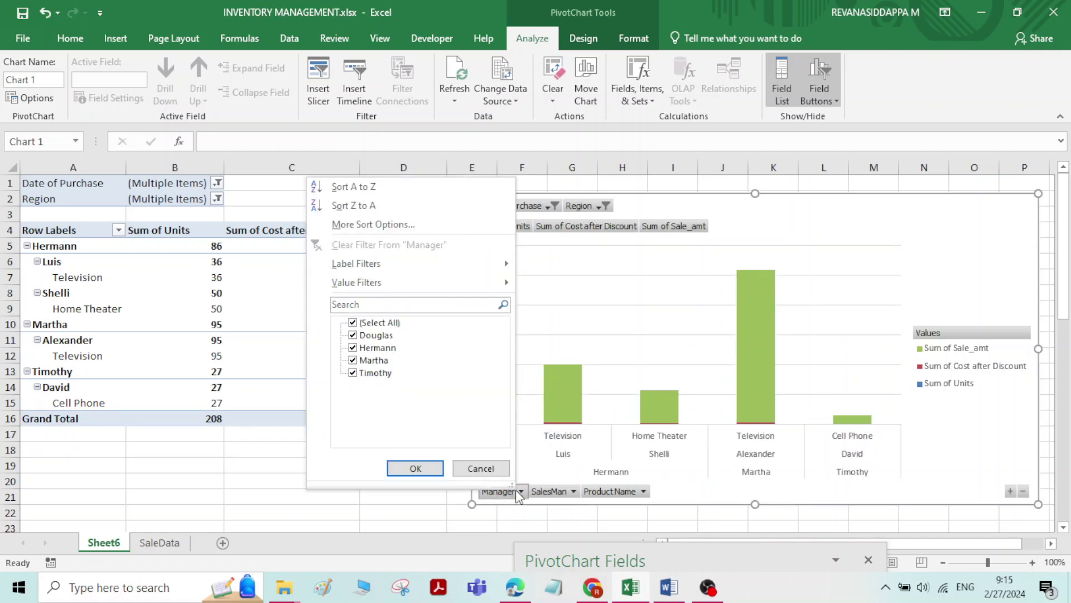
left_click(520, 493)
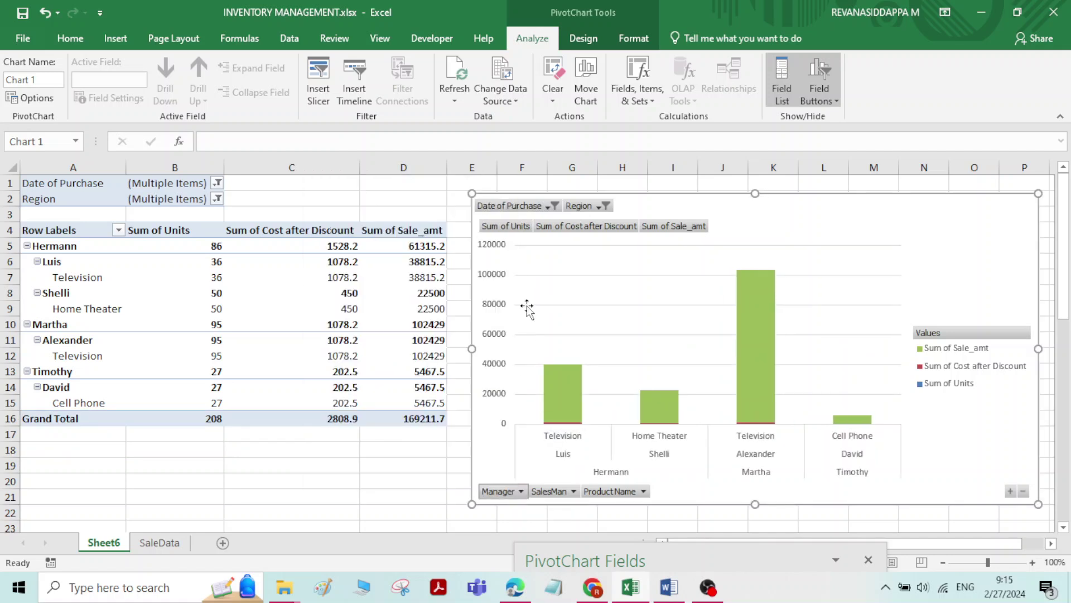
- Reset the PivotChart's Date of Purchase and Region filters to include all items
left_click(548, 206)
left_click(388, 237)
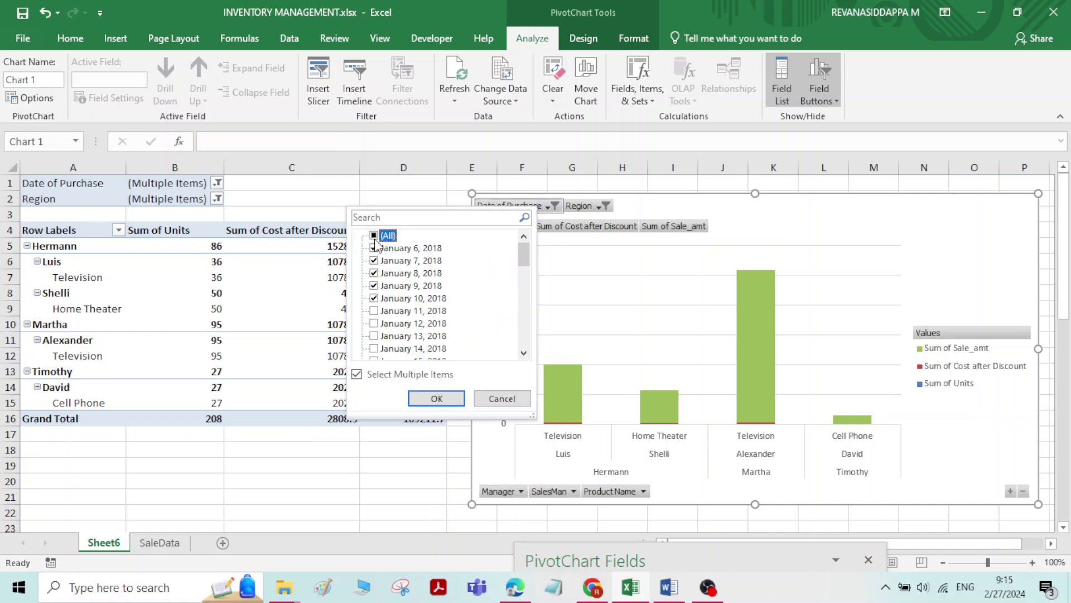
left_click(436, 397)
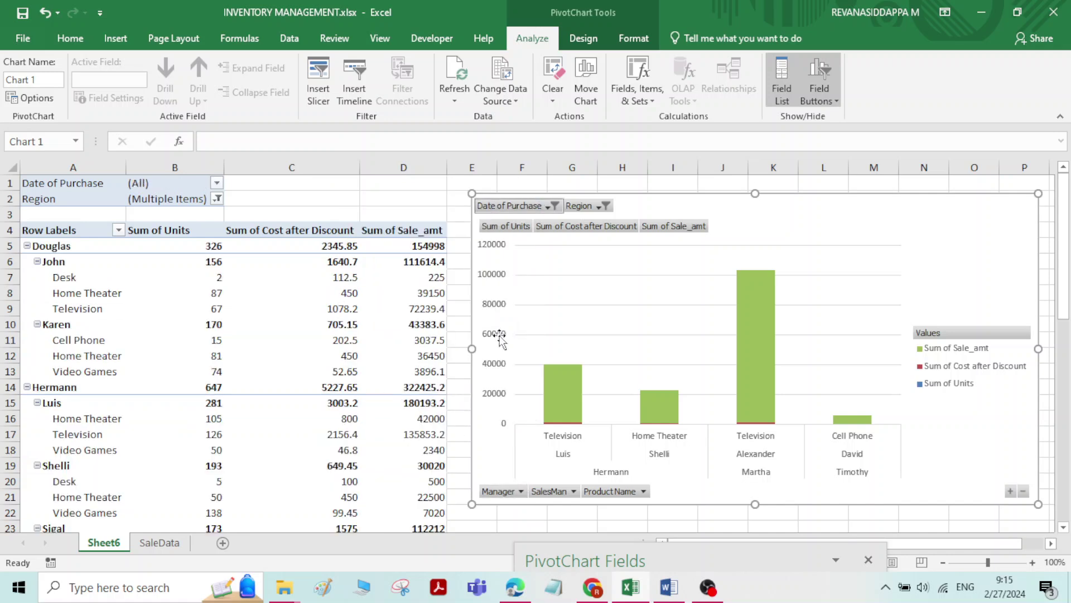
left_click(592, 206)
left_click(427, 238)
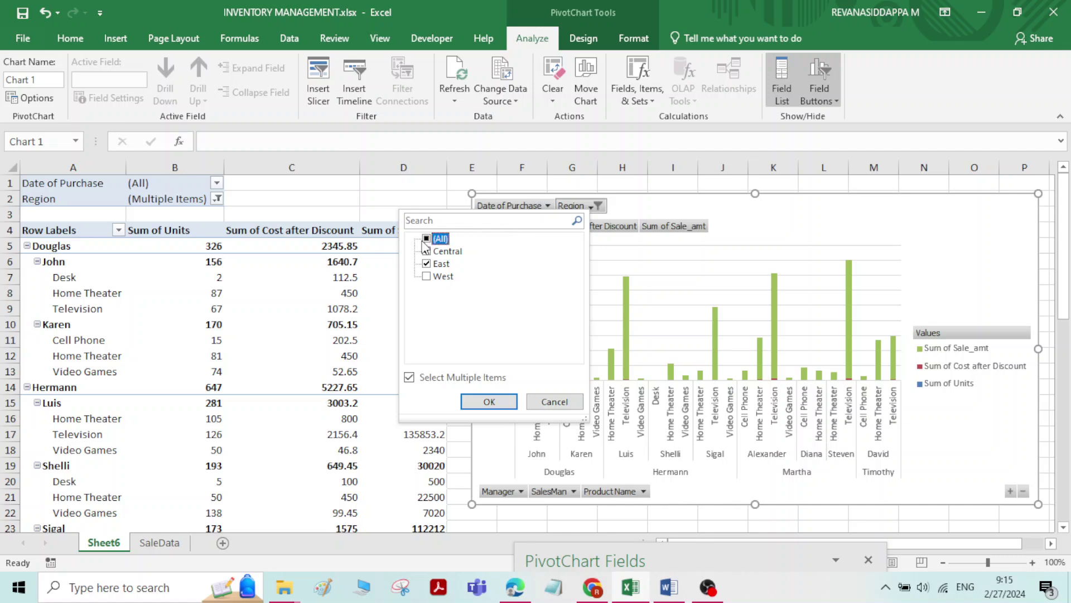
left_click(489, 401)
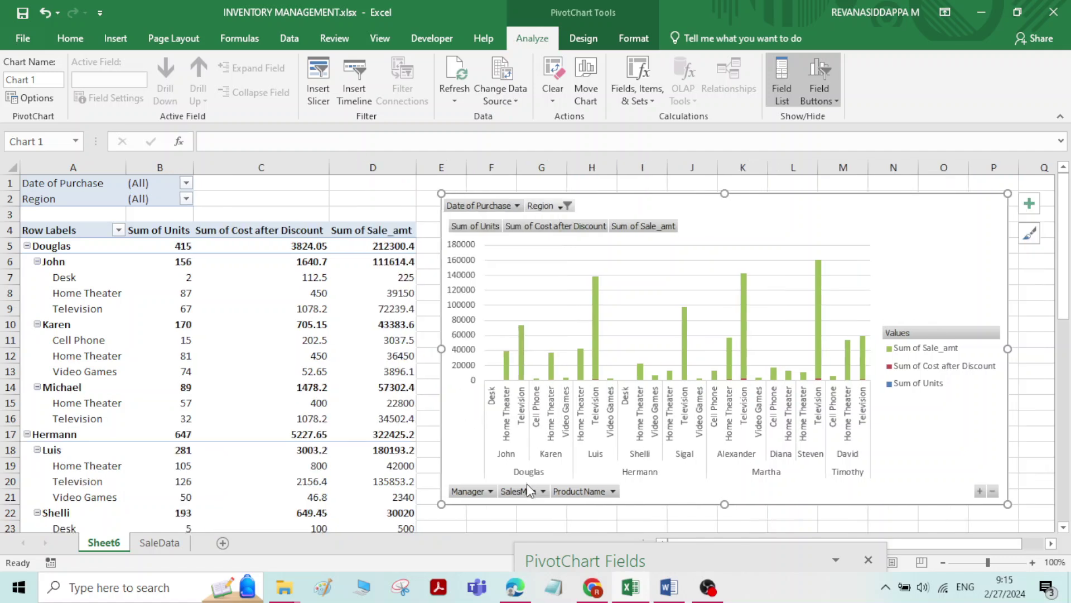
- Filter the PivotChart's Manager field to show only the first manager in the list
left_click(478, 493)
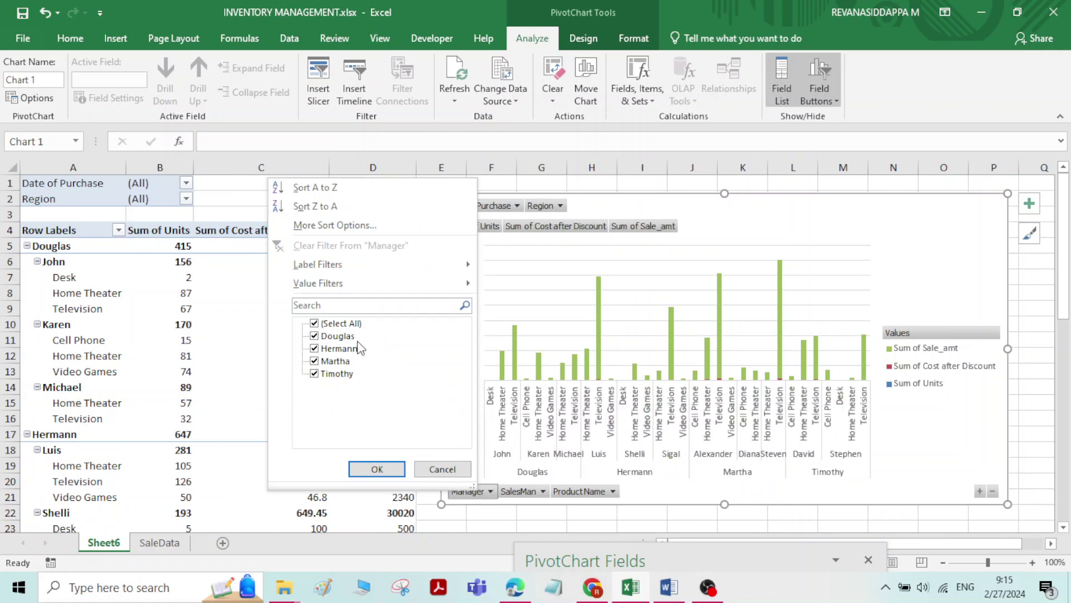
left_click(316, 349)
left_click(316, 361)
left_click(317, 372)
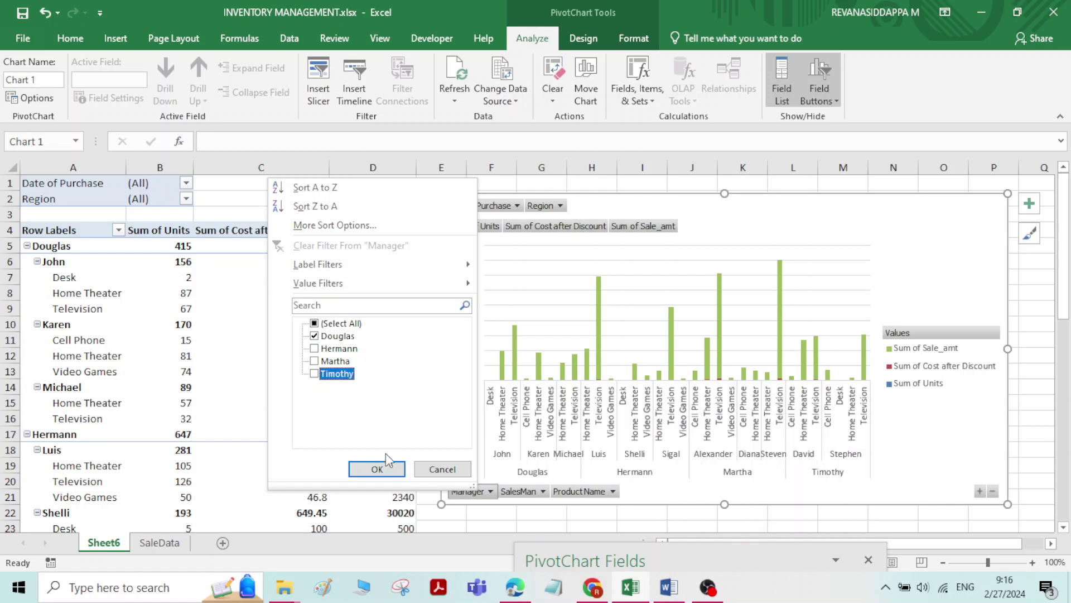
left_click(389, 469)
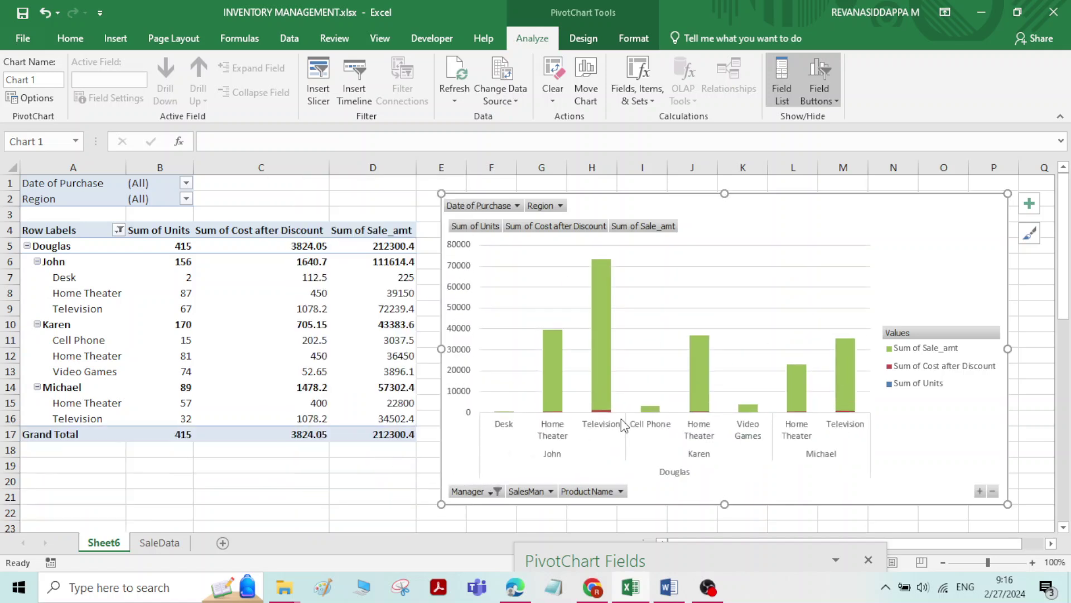
- Reset the PivotChart's Manager filter so that all managers are selected again
left_click(493, 492)
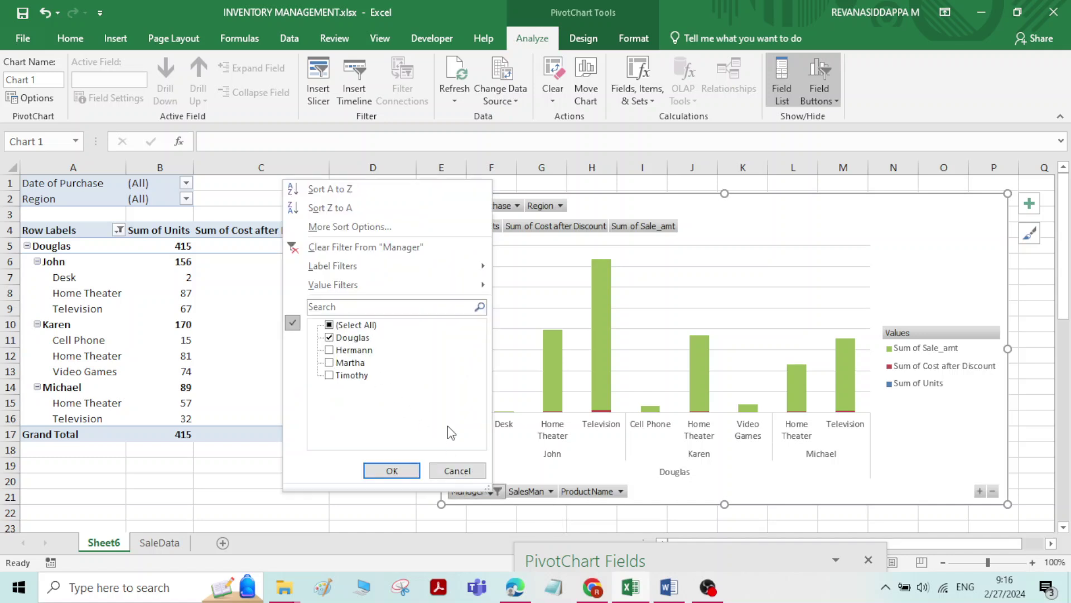
left_click(458, 469)
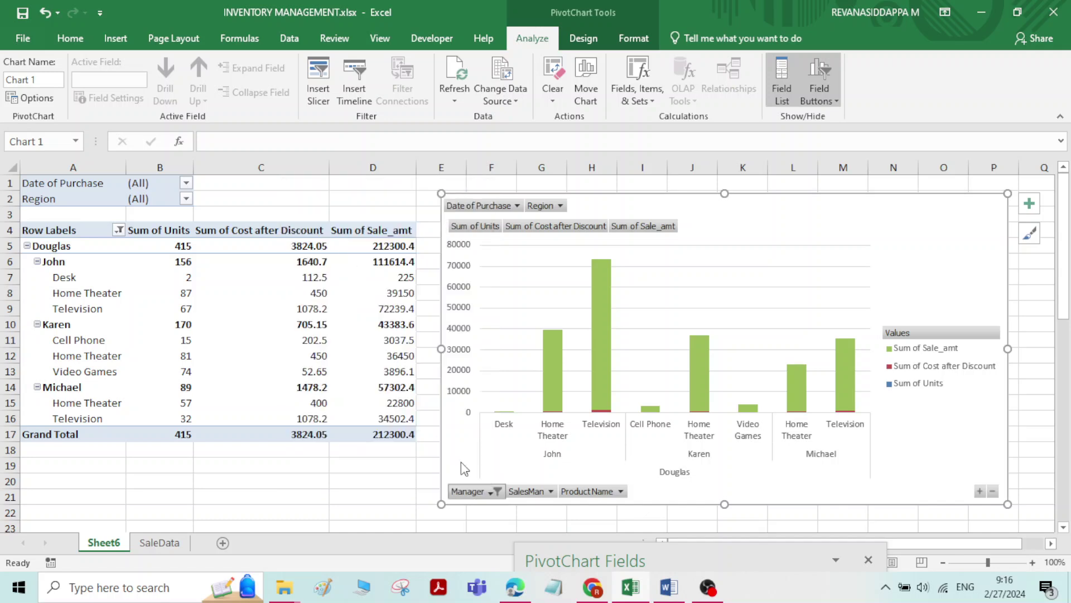
left_click(494, 494)
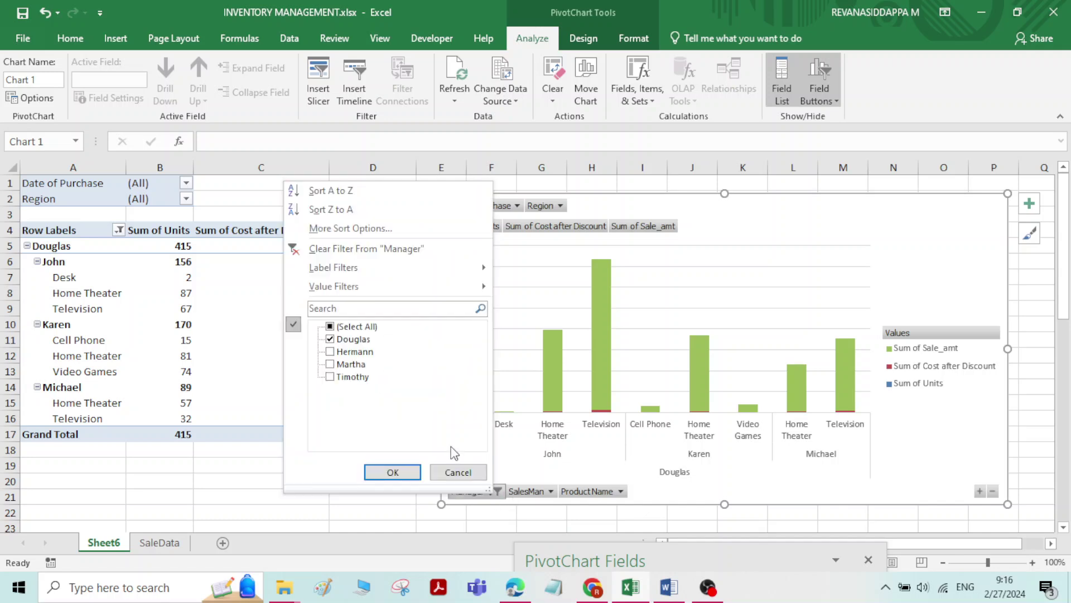
left_click(334, 328)
left_click(393, 472)
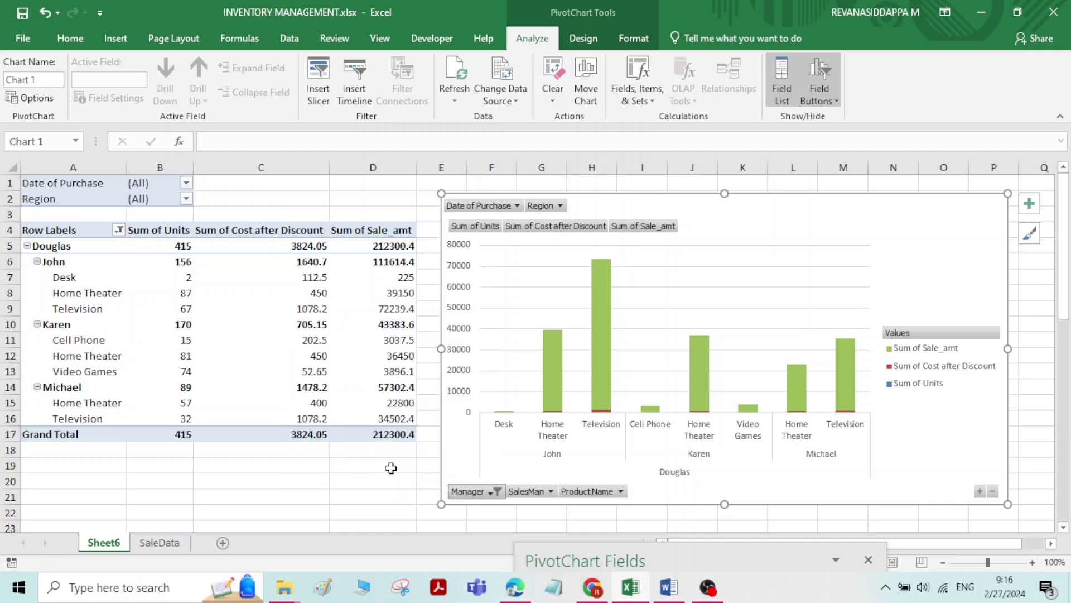
- Filter the PivotChart's SalesMan field to show only the first salesman in the list
left_click(528, 492)
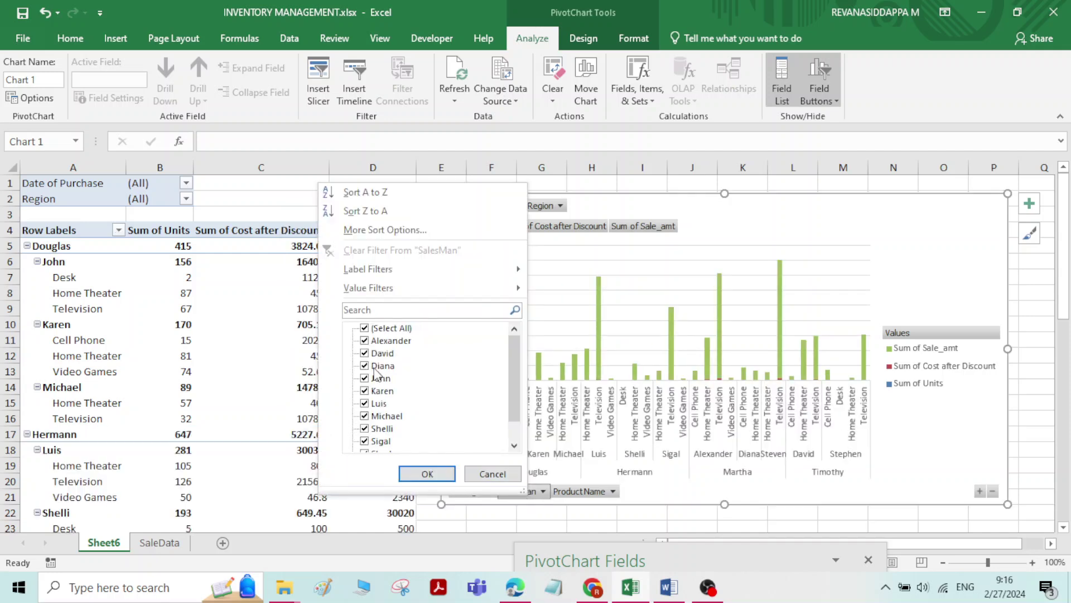
left_click(364, 328)
left_click(364, 340)
left_click(427, 474)
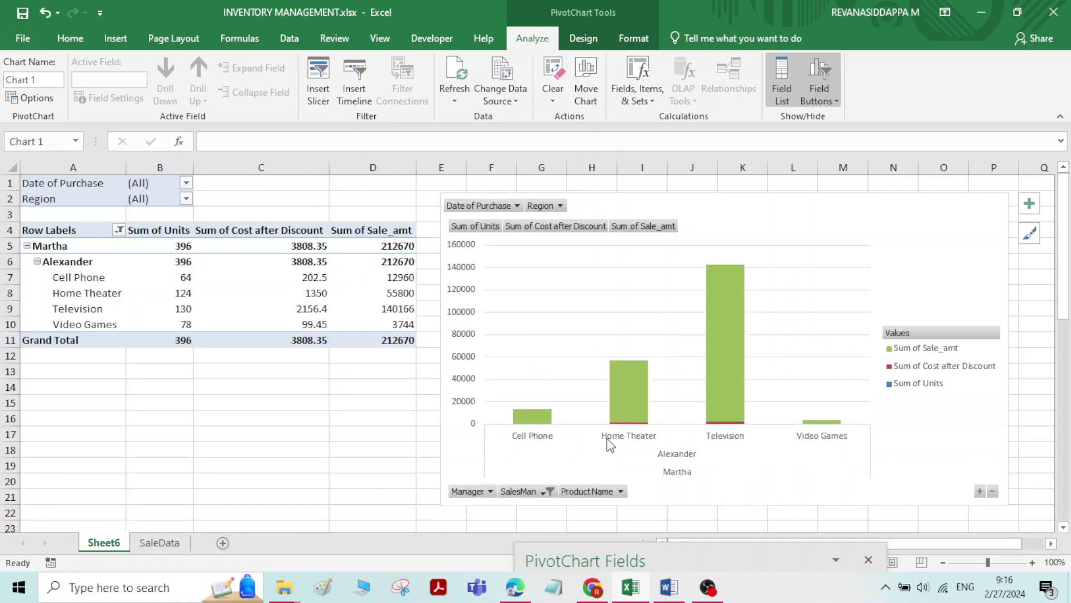
left_click(591, 444)
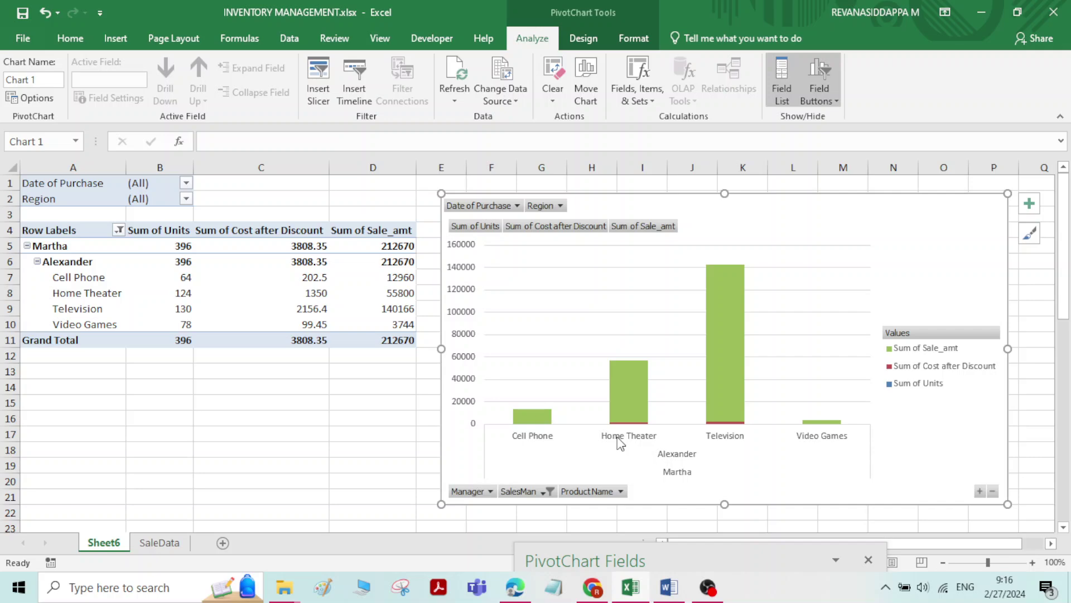
- Go to the SaleData sheet and review the source inventory table from its first column
left_click(636, 589)
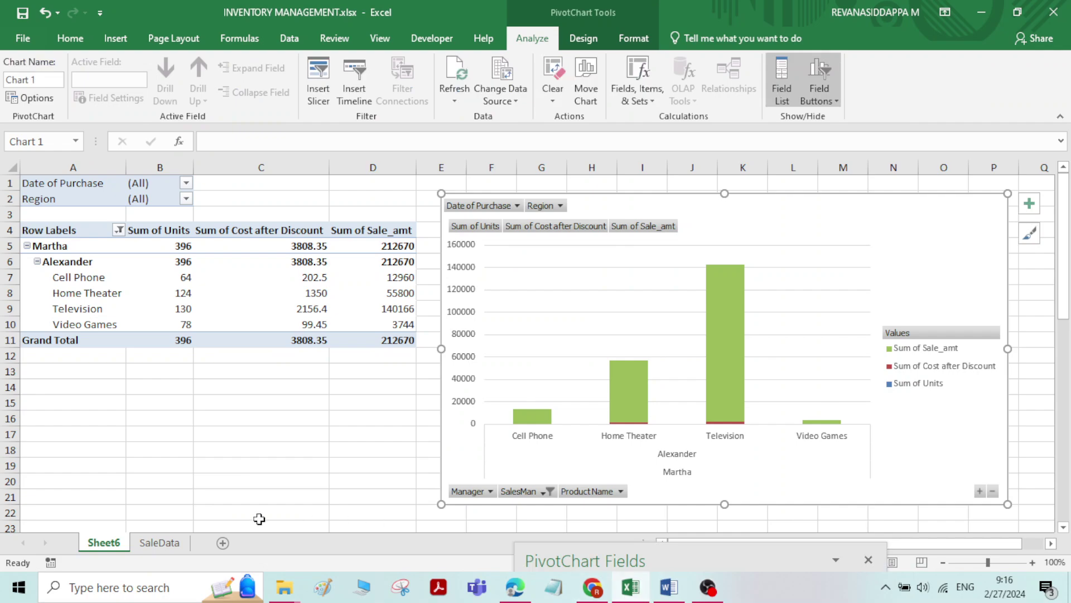
left_click(172, 542)
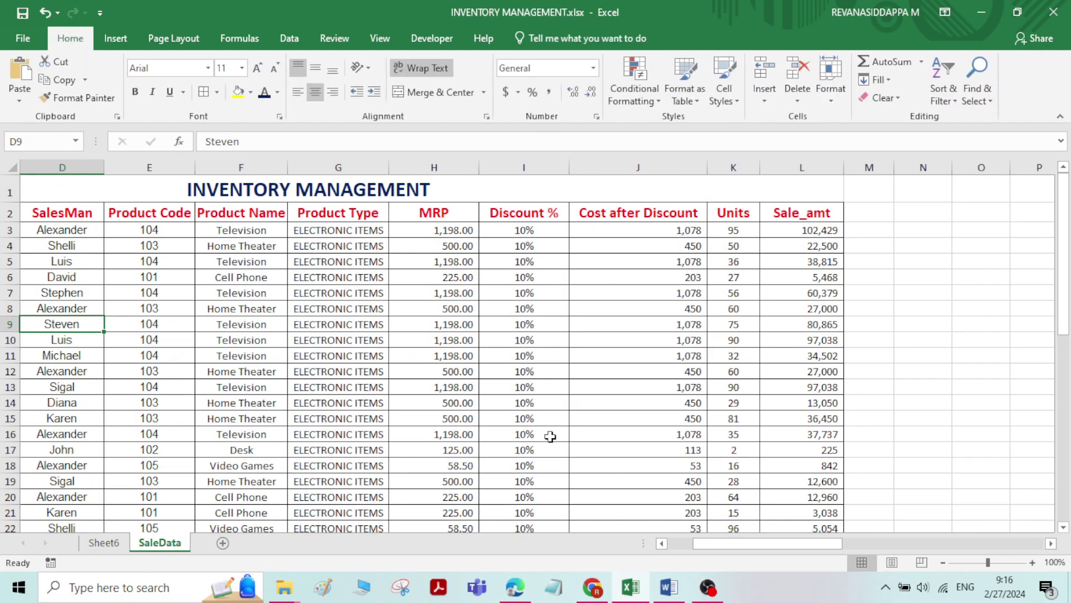
left_click_drag(776, 541, 703, 530)
scroll(620, 397, "down", 2)
scroll(620, 398, "up", 2)
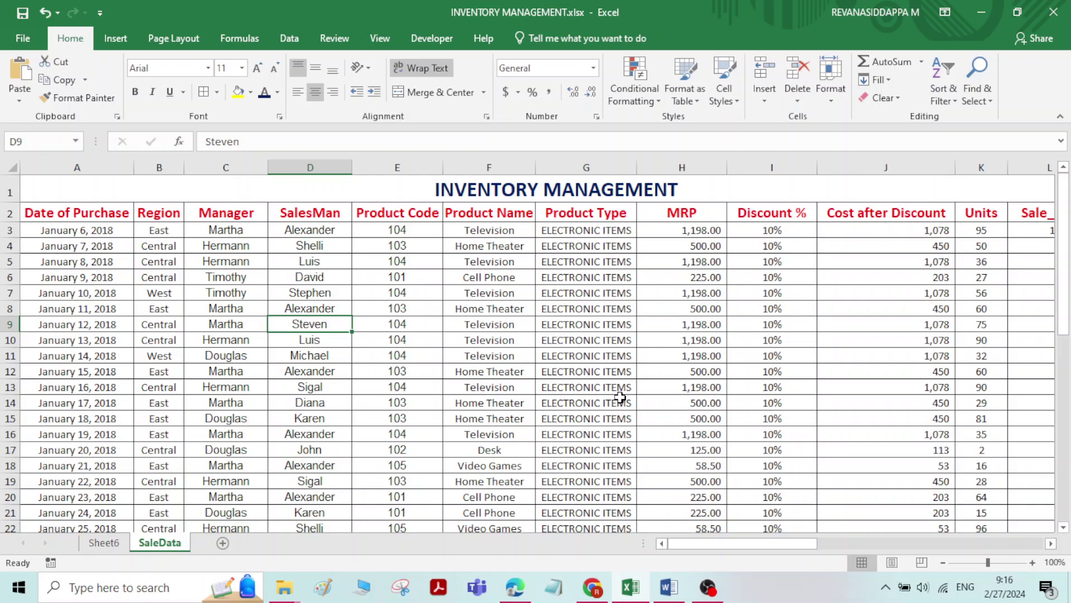
left_click(707, 587)
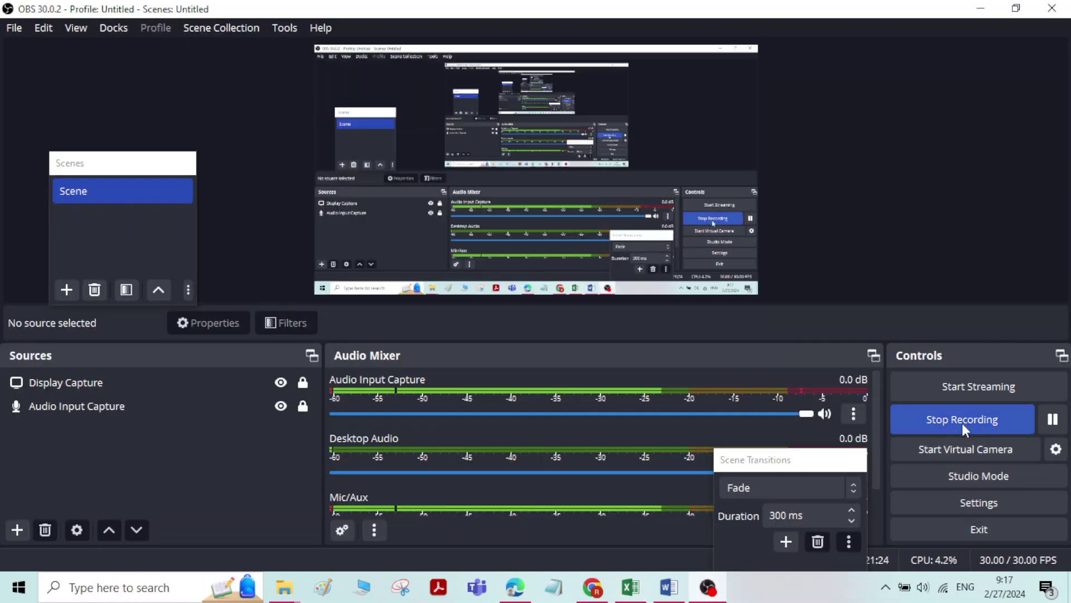